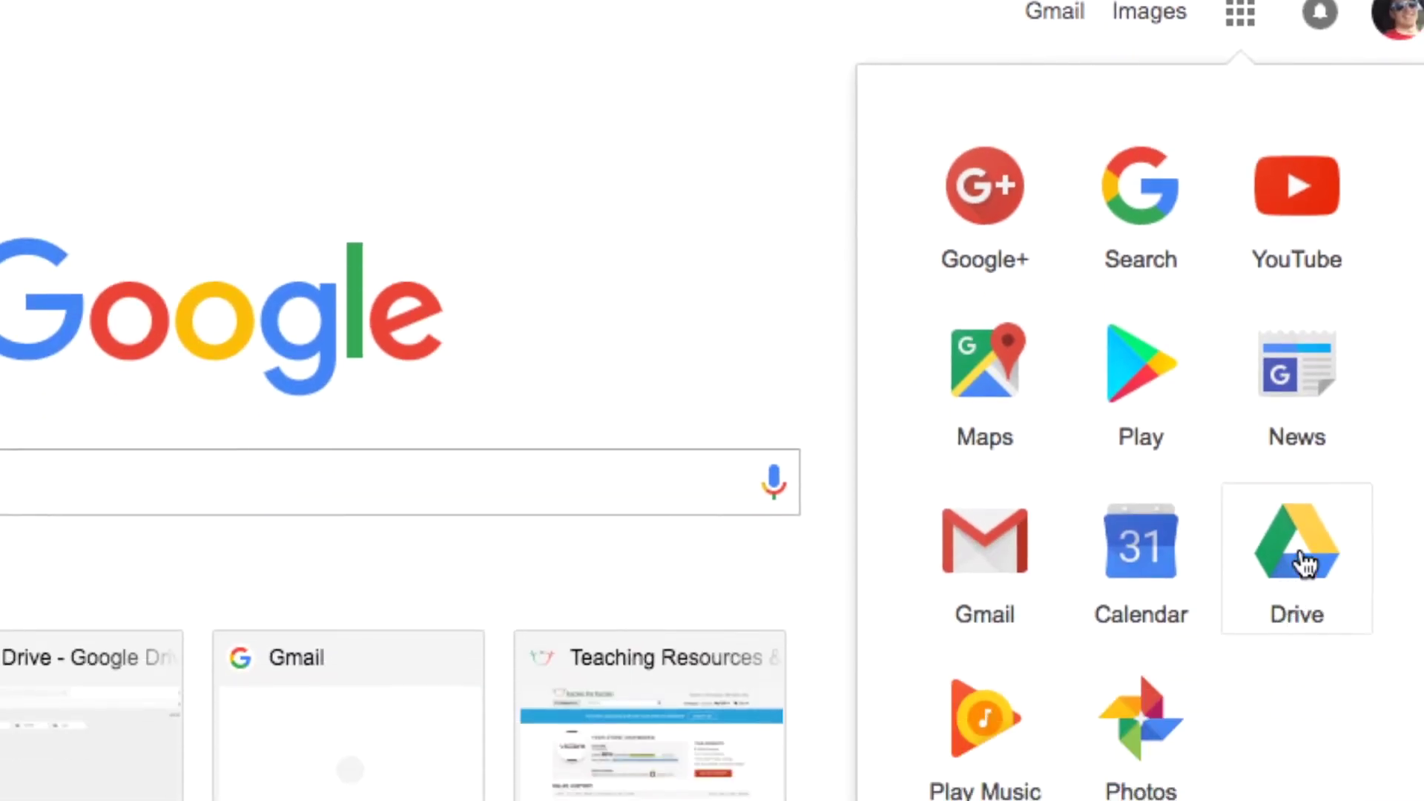
# Open Google Drive and create a new blank Google Sheets spreadsheet.
pyautogui.click(1300, 563)
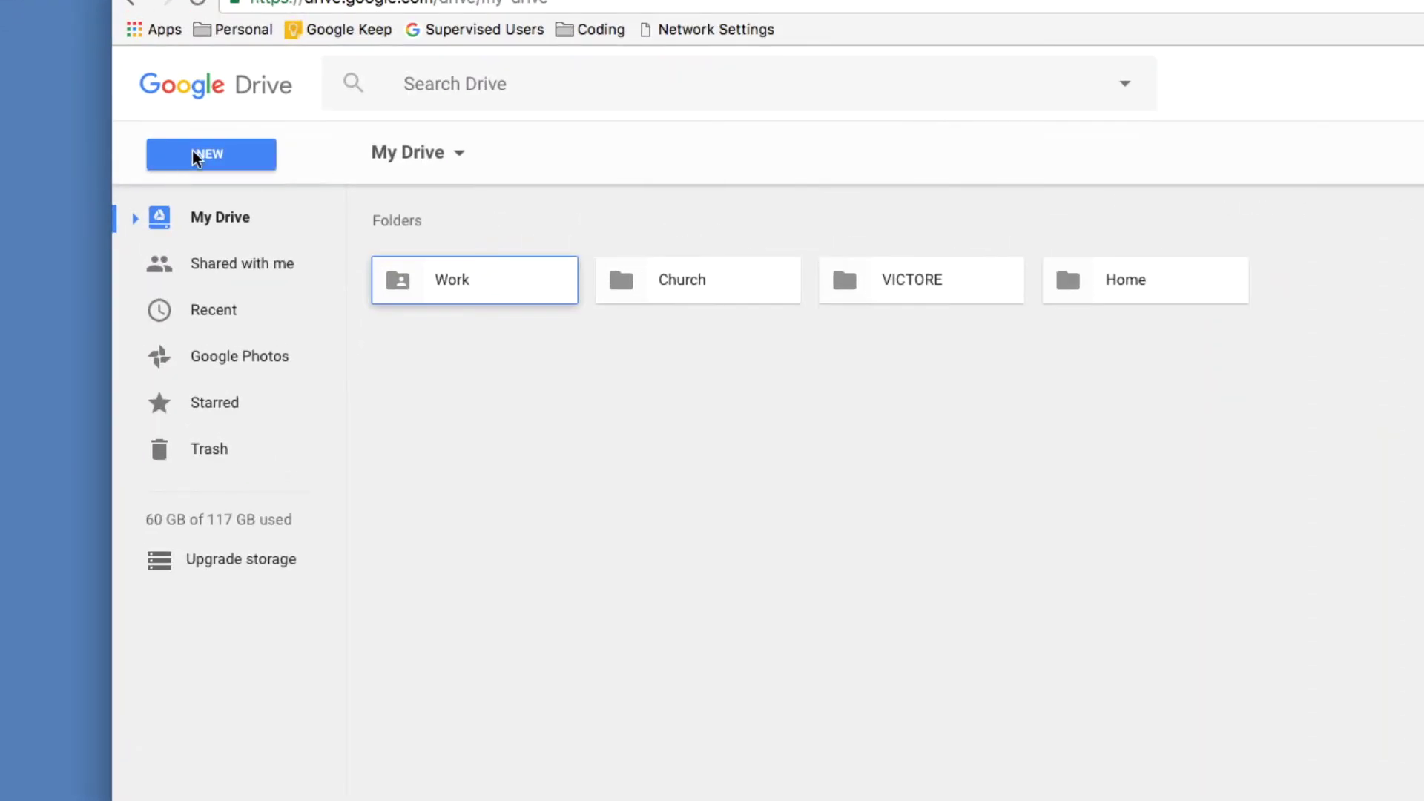
pyautogui.click(195, 157)
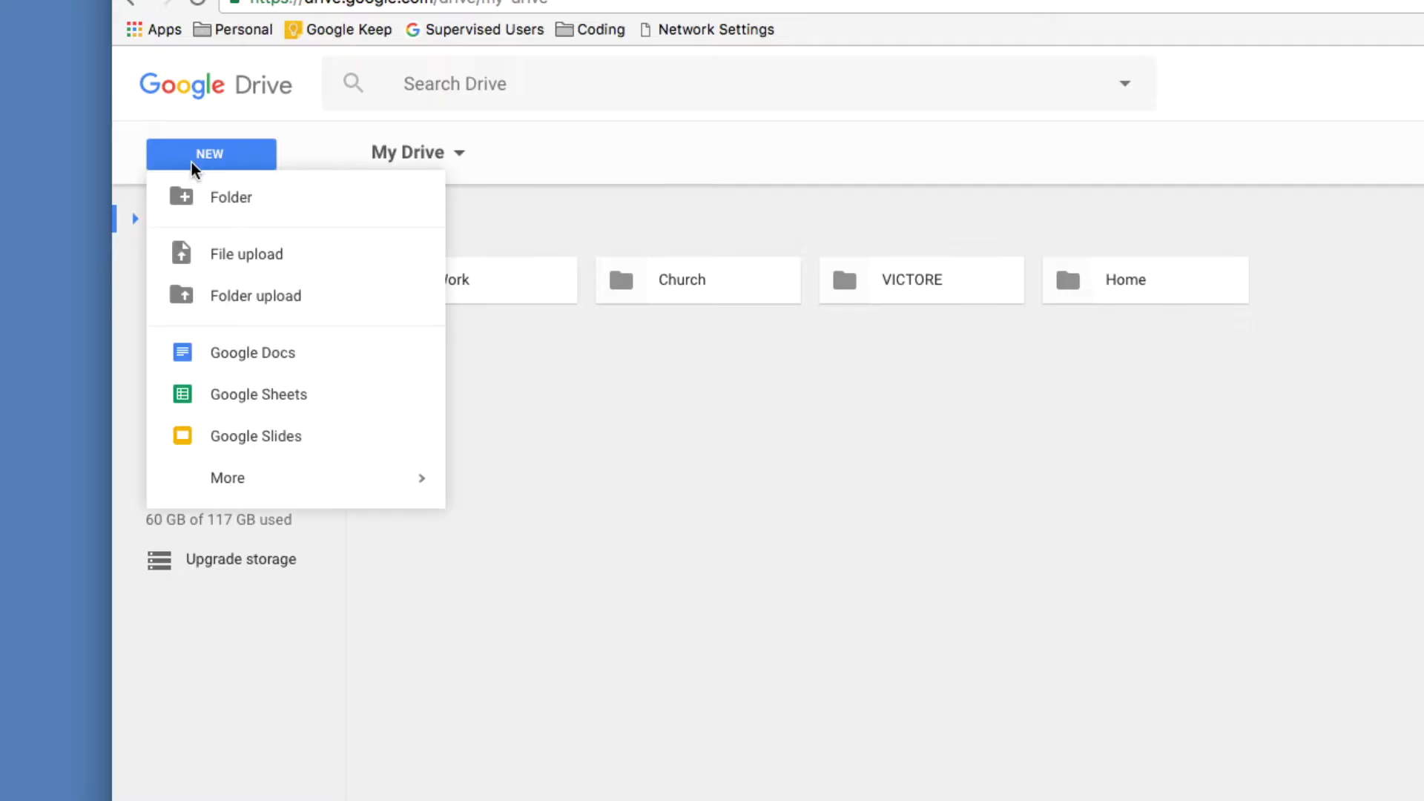
pyautogui.click(241, 399)
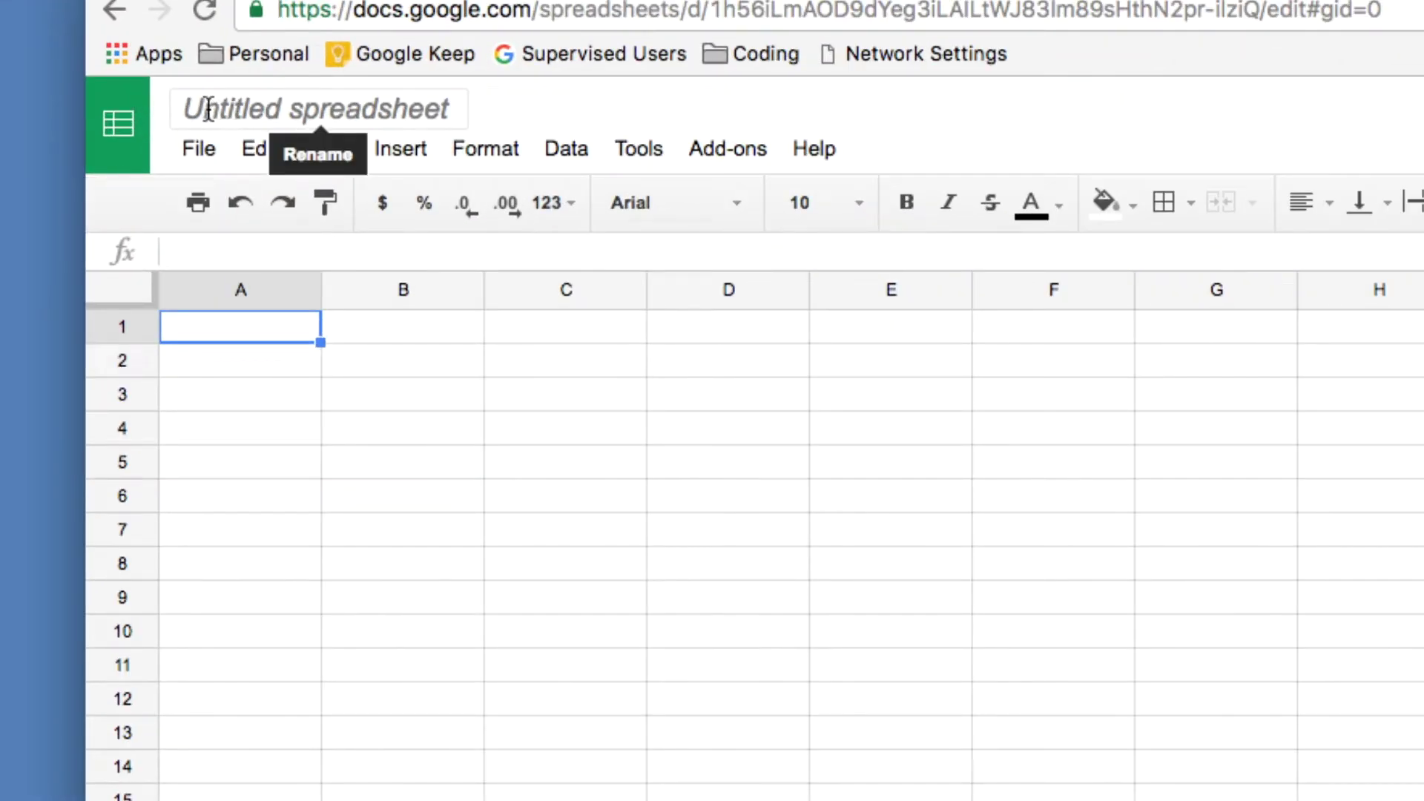
# Rename the untitled spreadsheet as Miles Per Gallon.
pyautogui.click(215, 106)
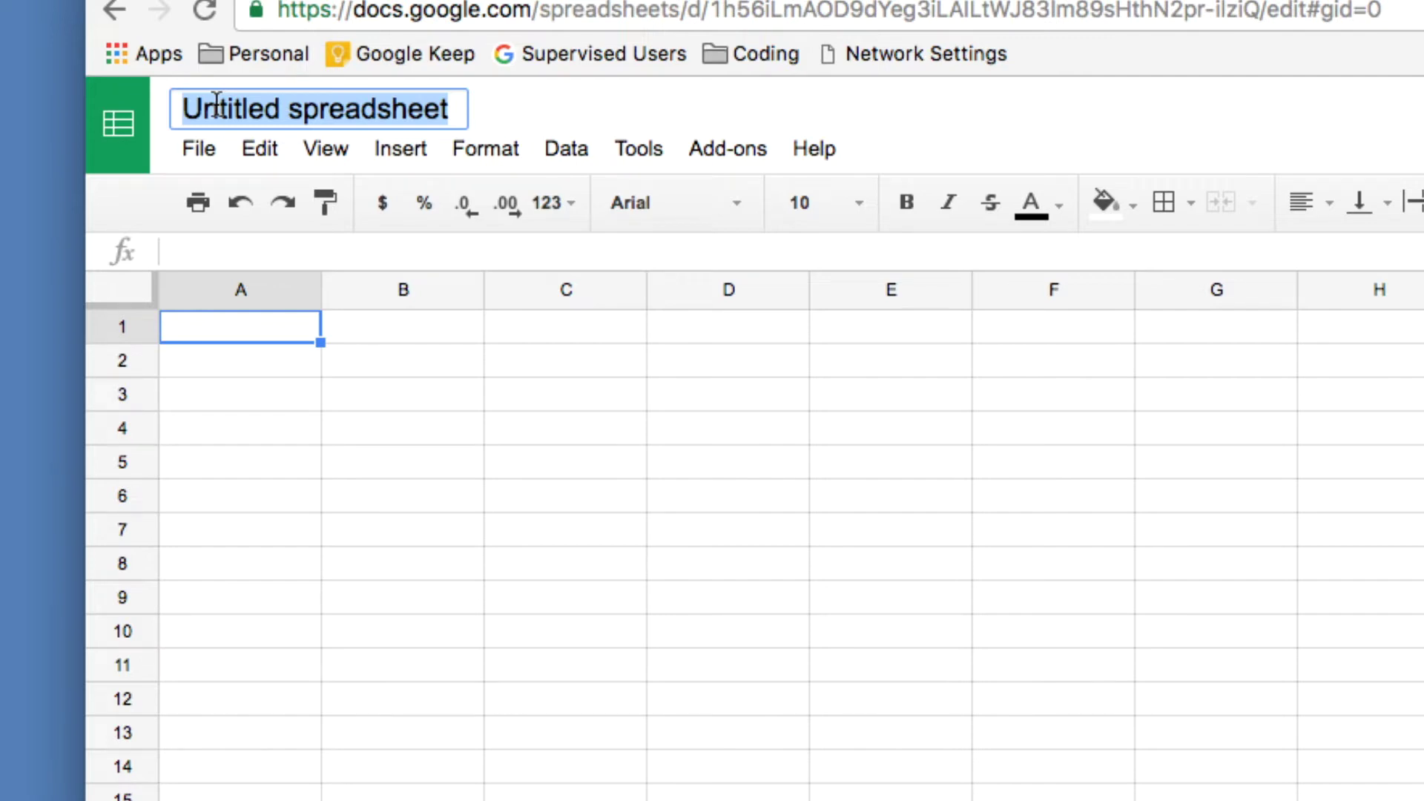
pyautogui.write('Miles Pe')
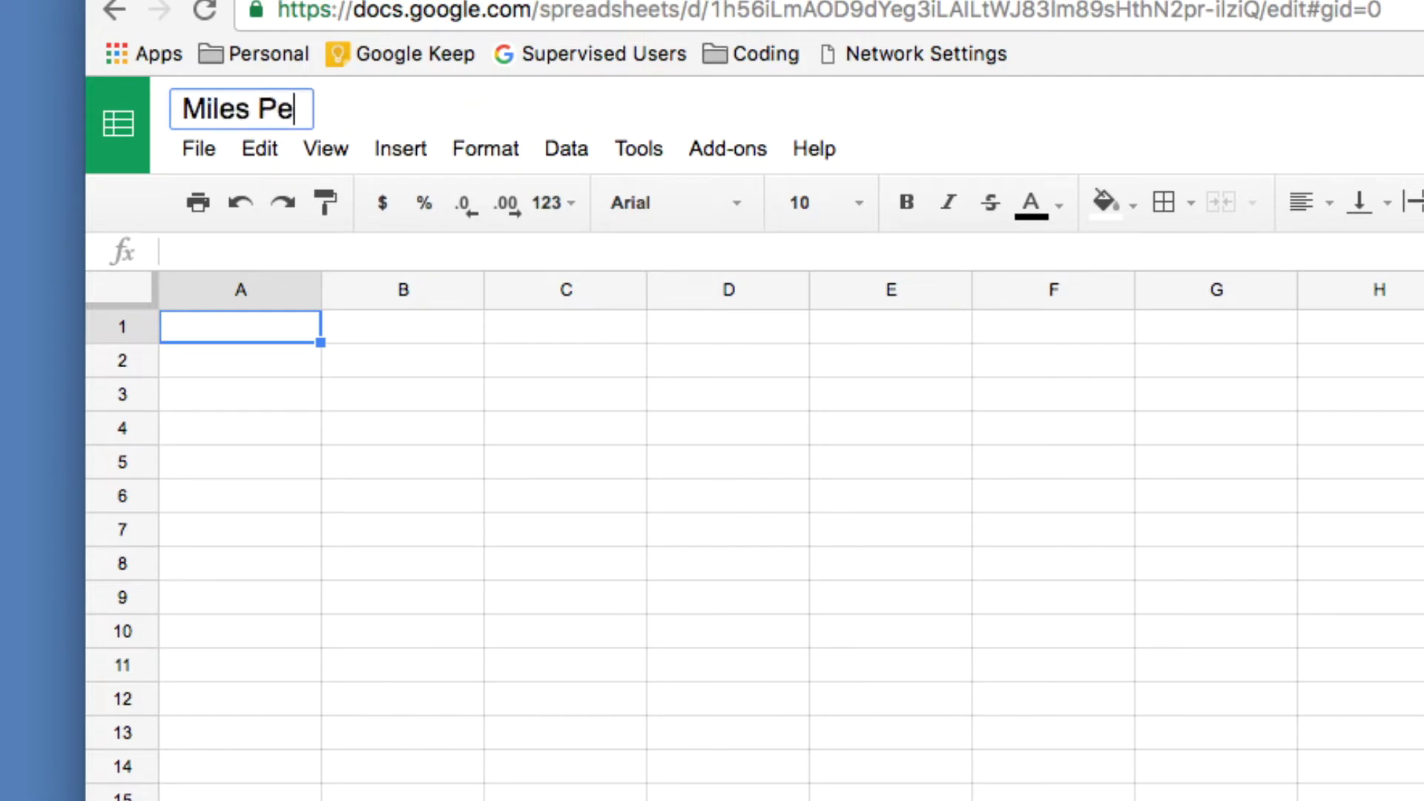
pyautogui.write('r Gallon')
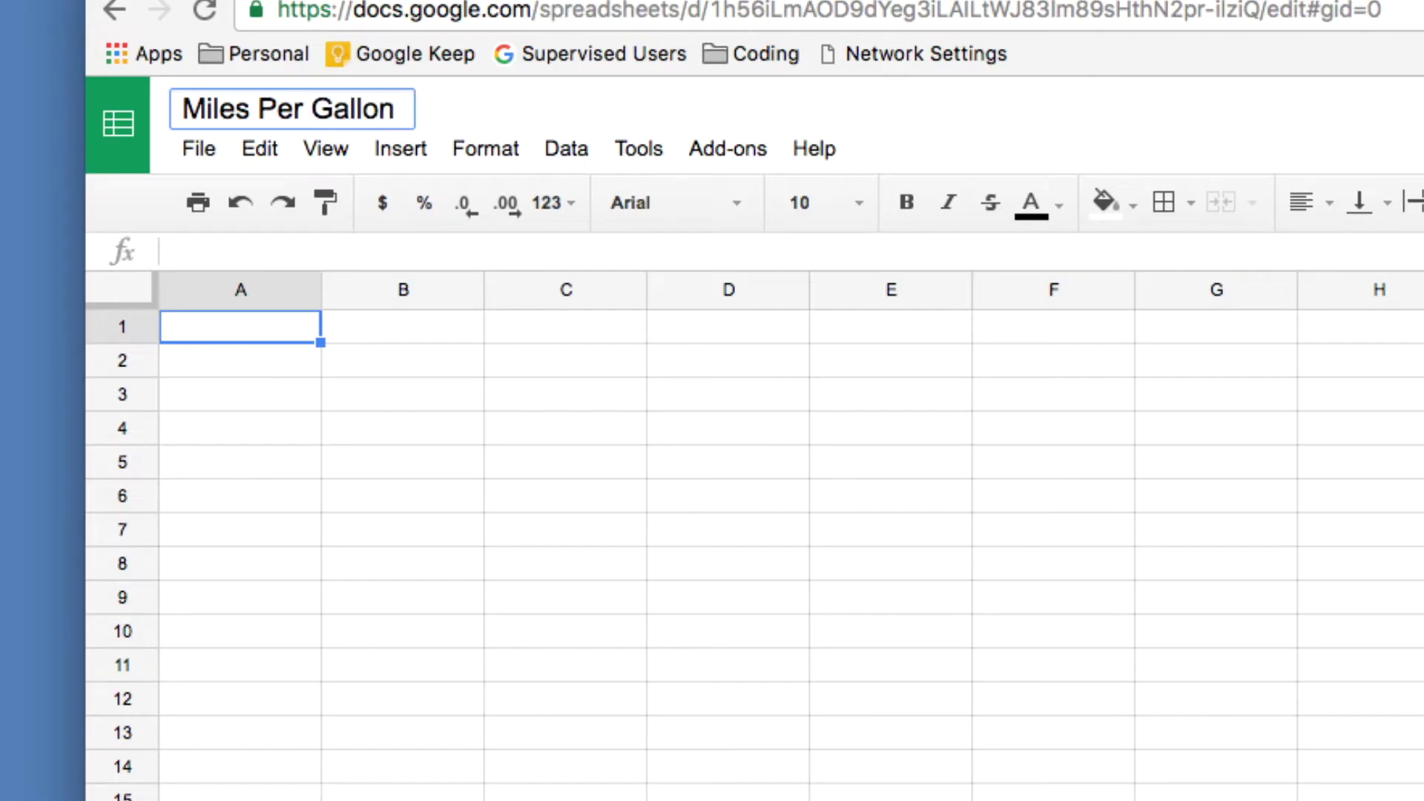
pyautogui.press('Return')
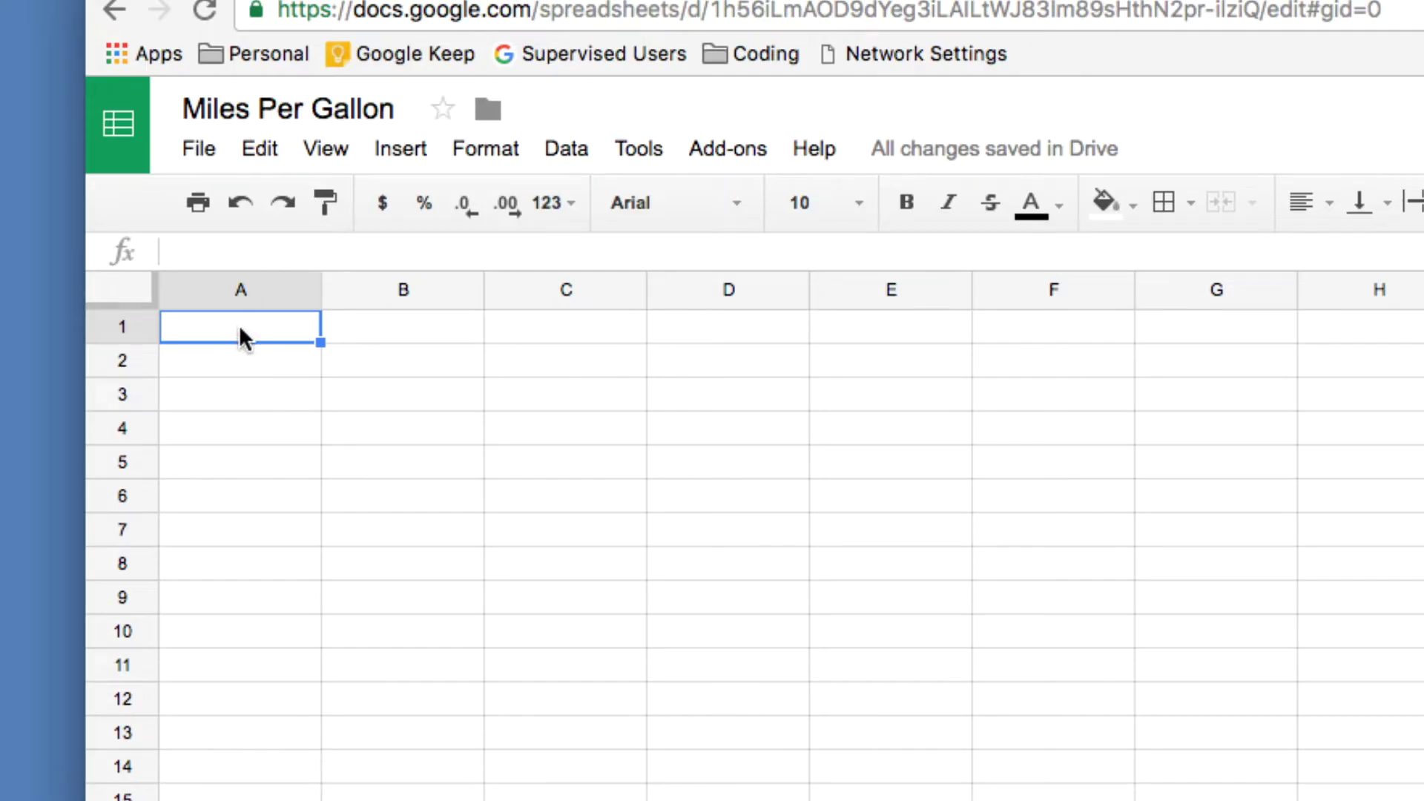
# Enter the title Miles Per Gallon in cell A1 and the column header Date in A2.
pyautogui.write('Miles Per Gallon')
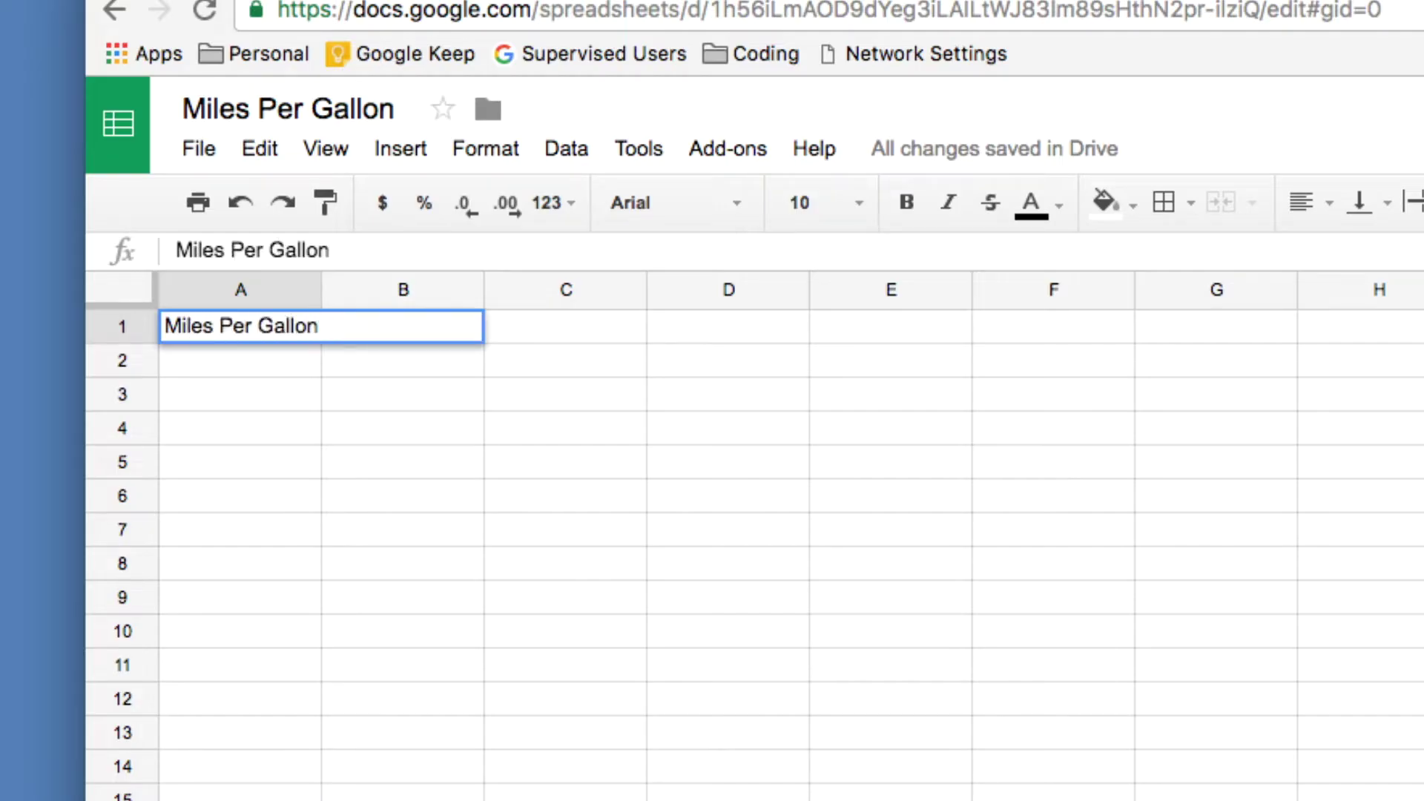
pyautogui.press('Return')
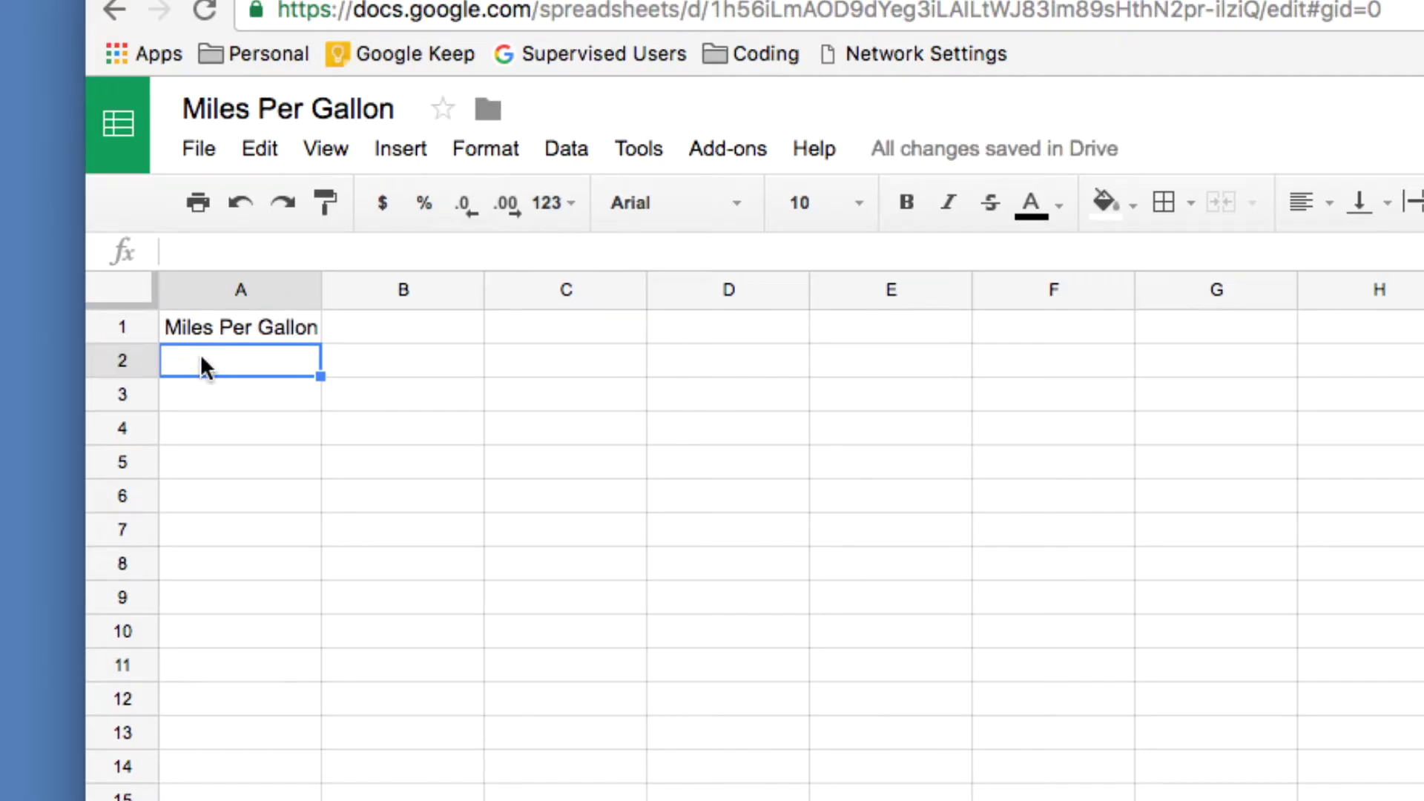
pyautogui.write('Date')
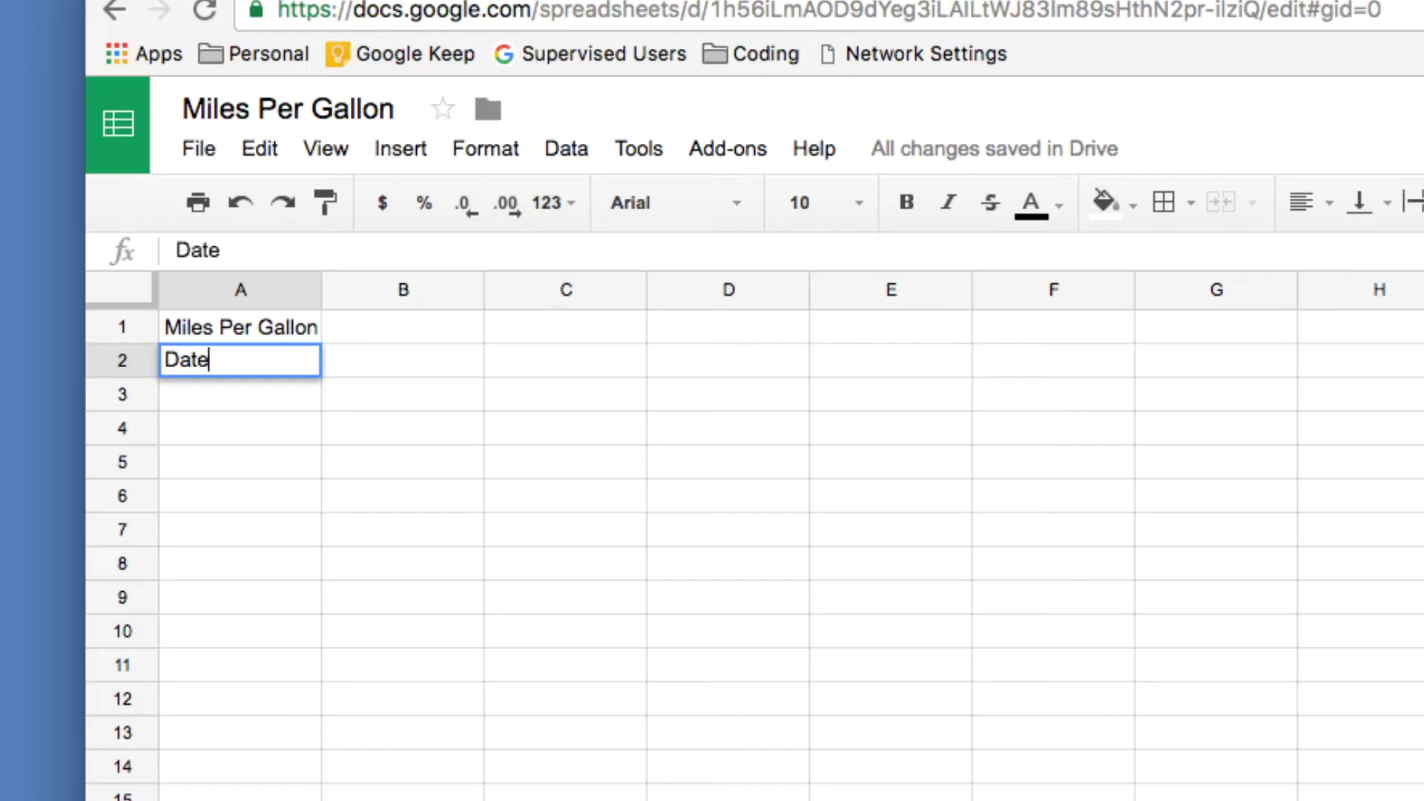
pyautogui.press('Tab')
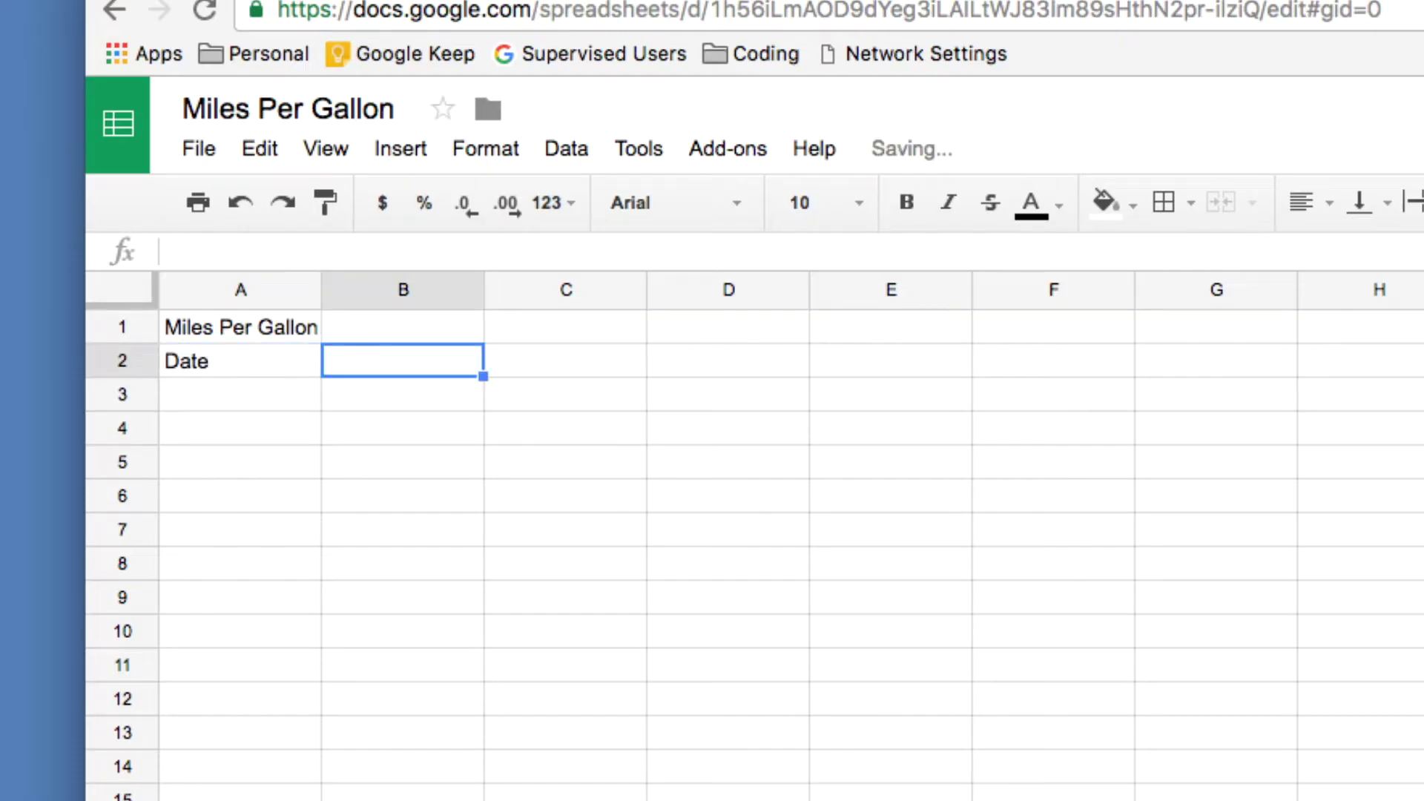
# Enter the column headers Odometer Beginning in B2 and Odemeter Ending in C2.
pyautogui.write('Odome')
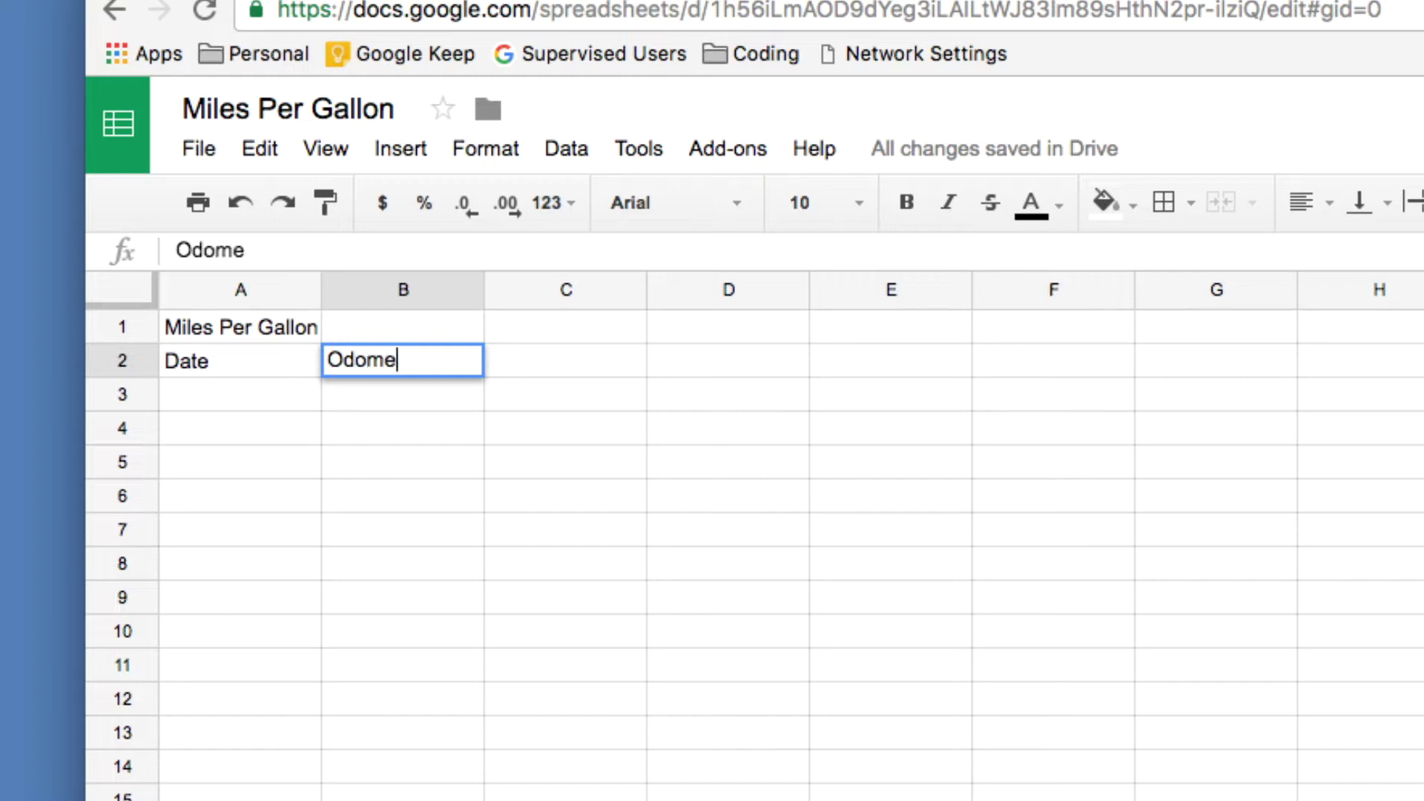
pyautogui.write('ter Beginning')
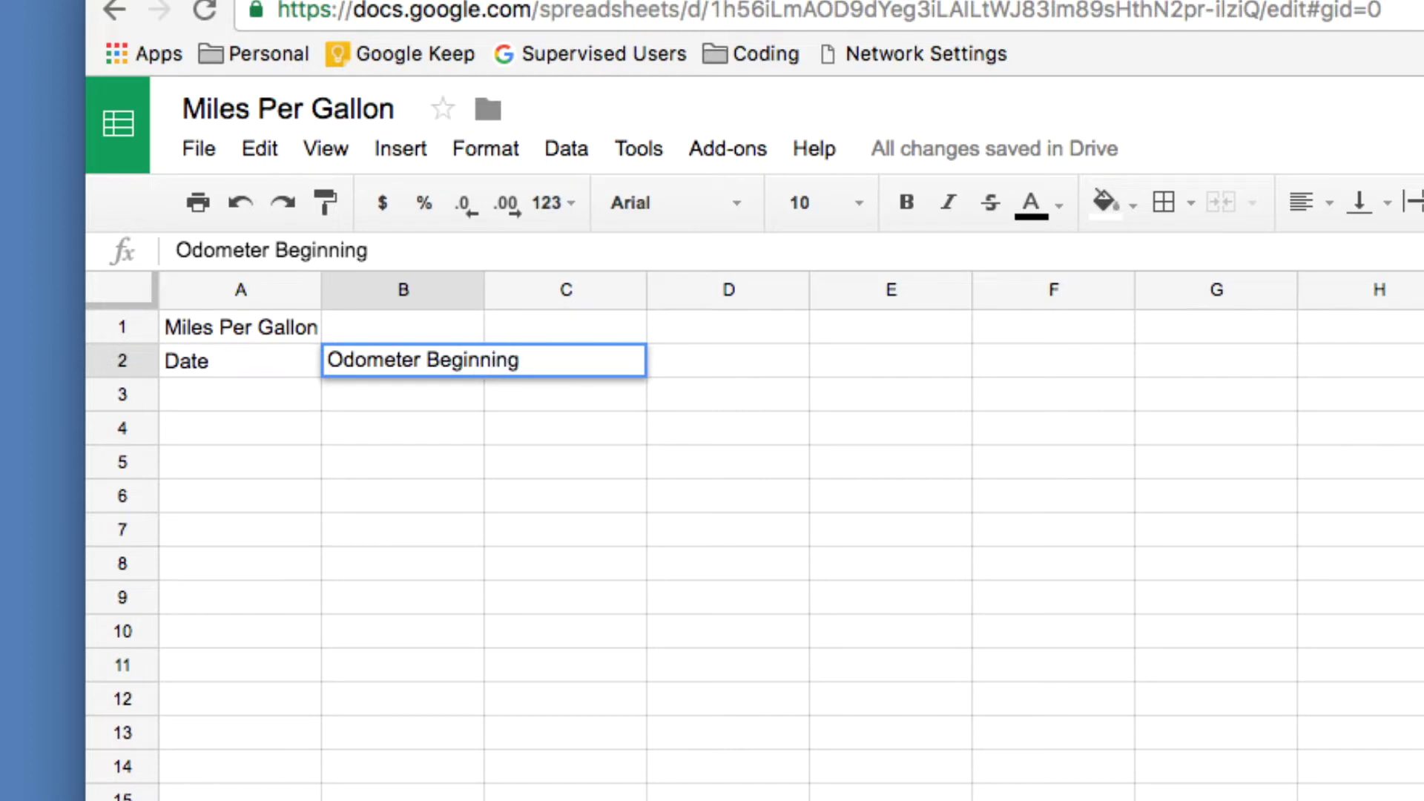
pyautogui.press('Tab')
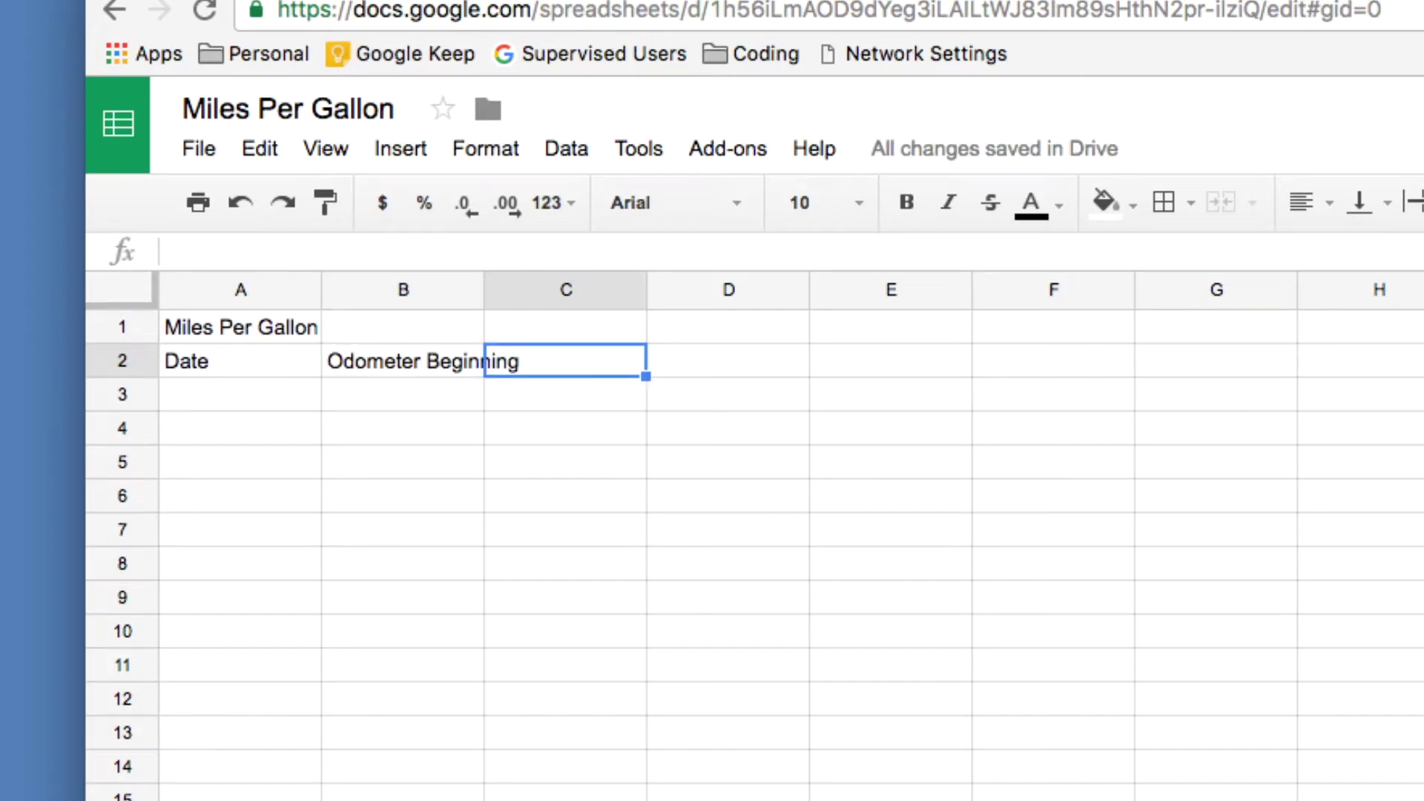
pyautogui.write('Odemeter ')
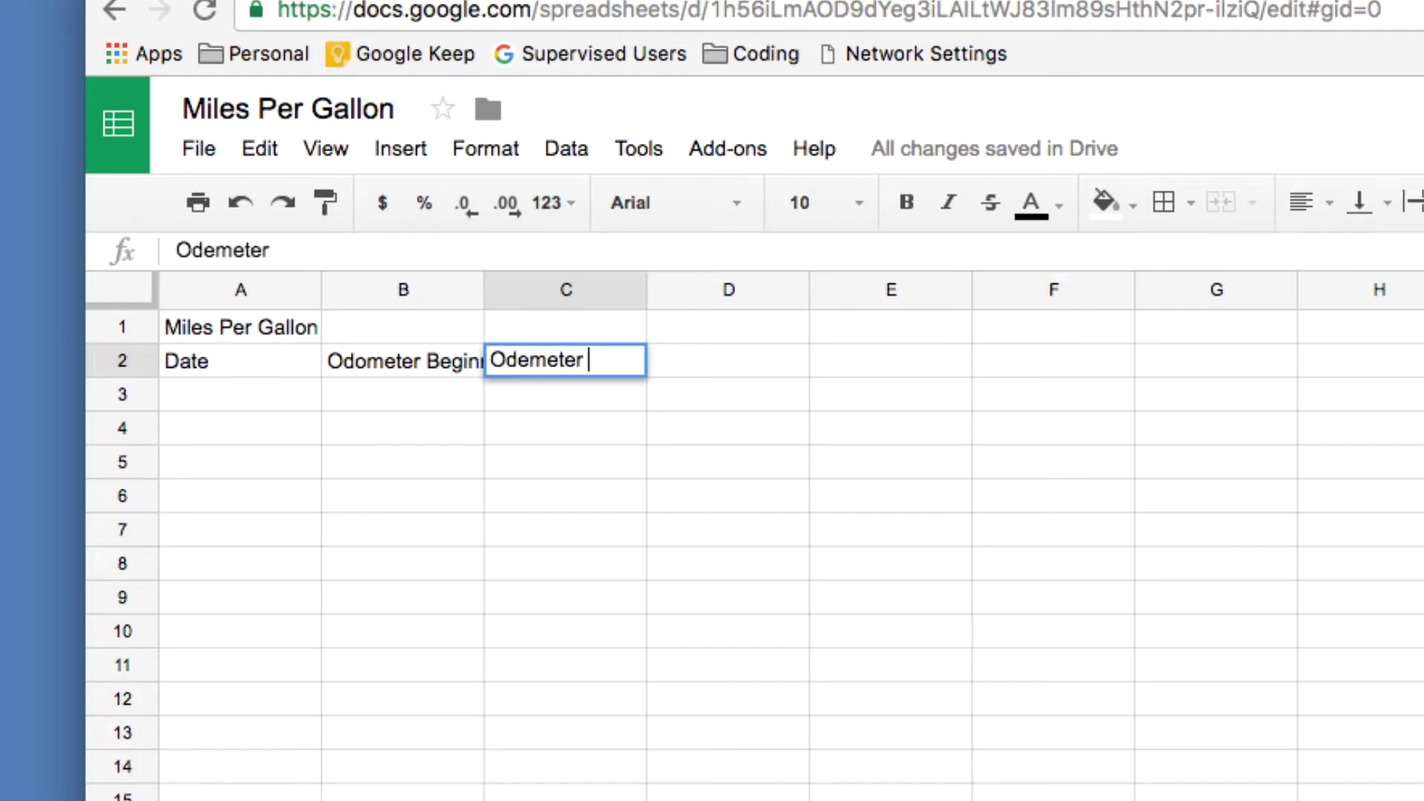
pyautogui.write('Ending')
pyautogui.press('Tab')
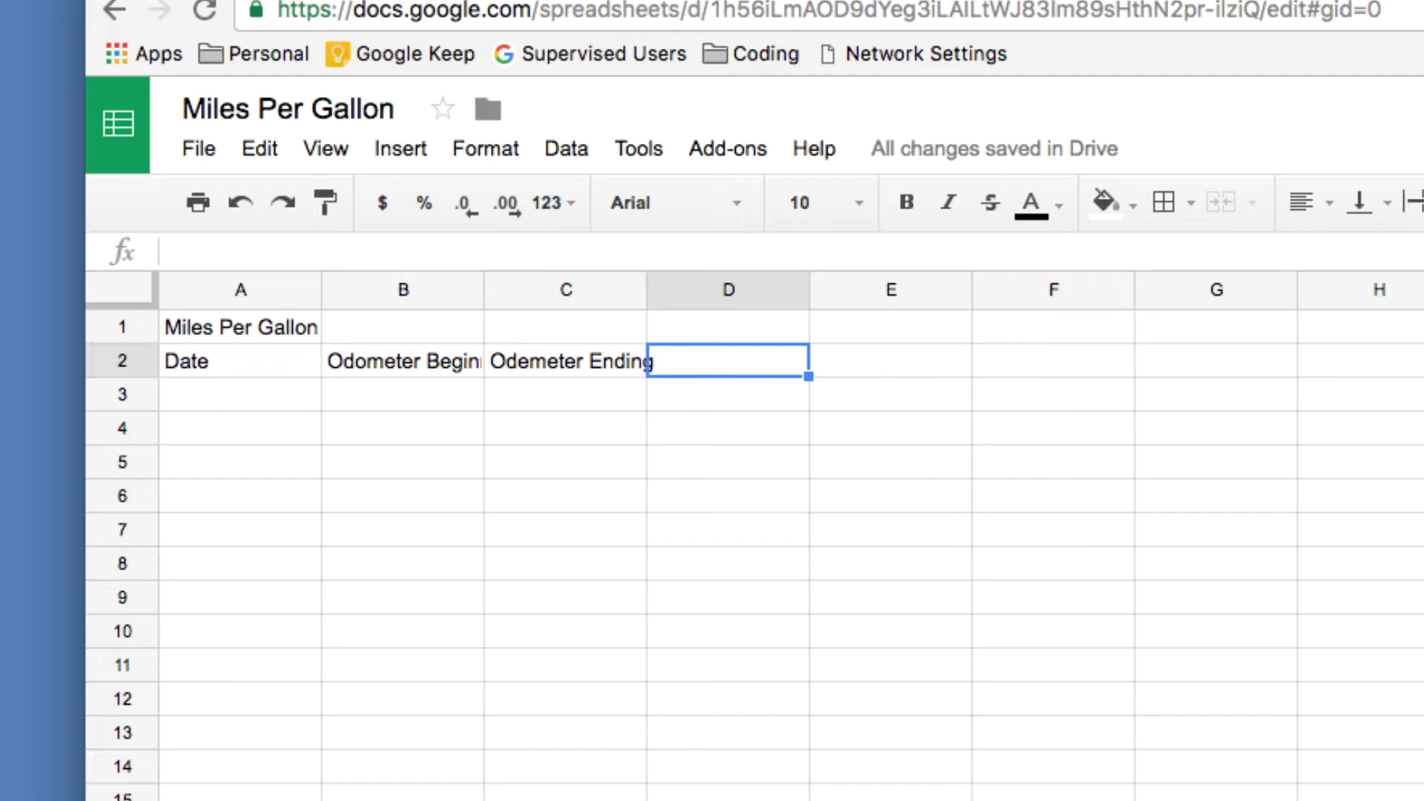
# Enter the remaining column headers Miles Driven in D2, Gallons in E2 and Miles Per Gallon in F2.
pyautogui.write('Miles Dribe')
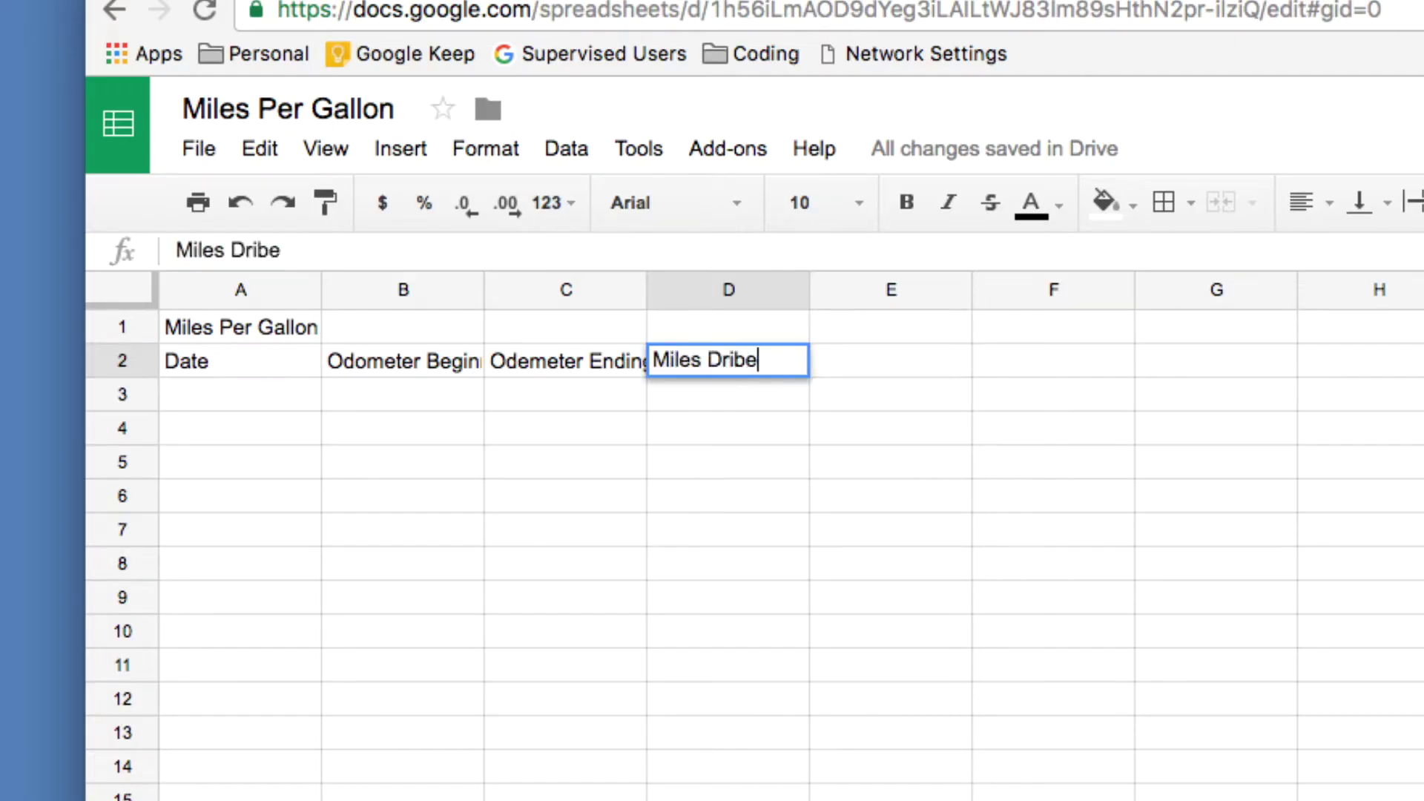
pyautogui.press('BackSpace')
pyautogui.press('BackSpace')
pyautogui.write('ven')
pyautogui.press('Tab')
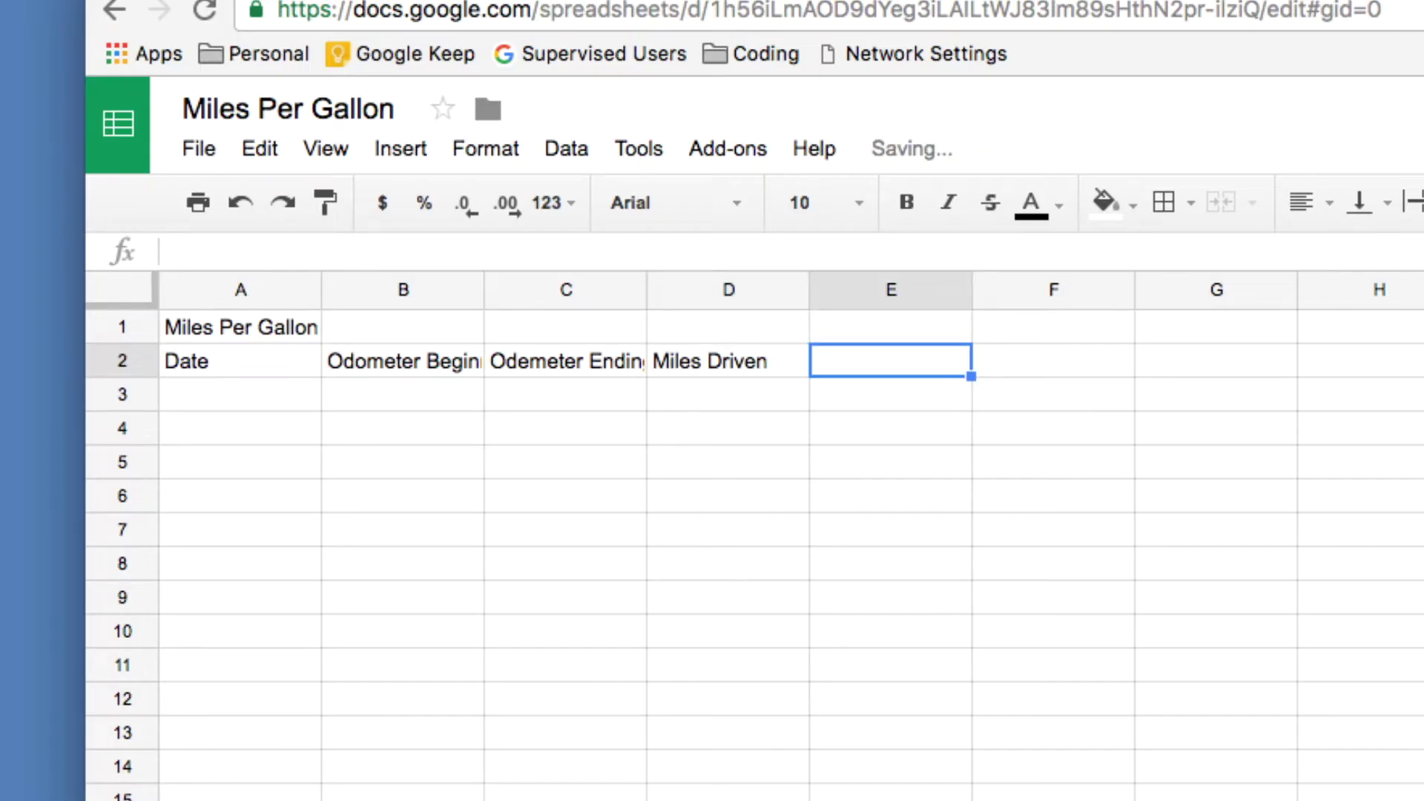
pyautogui.write('Gallons')
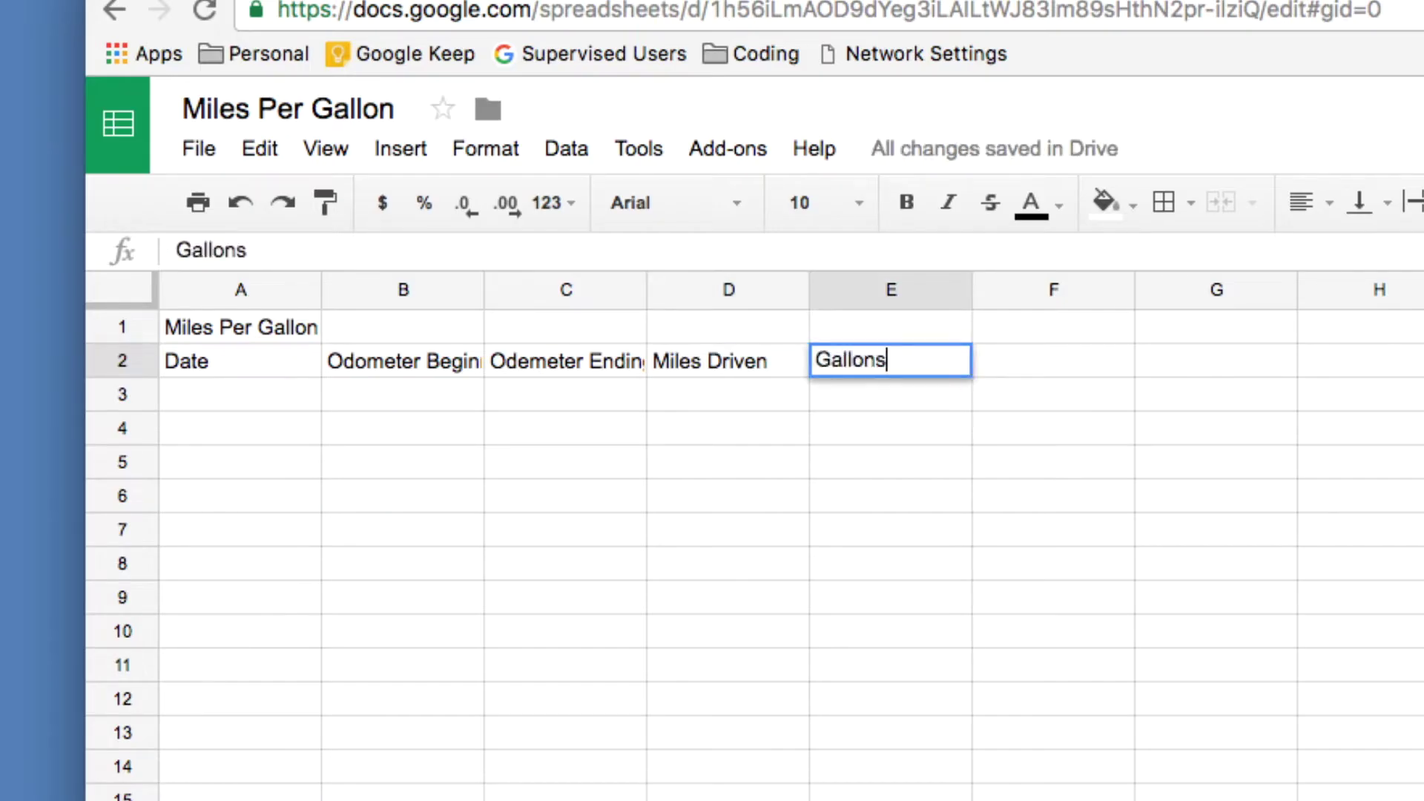
pyautogui.press('Tab')
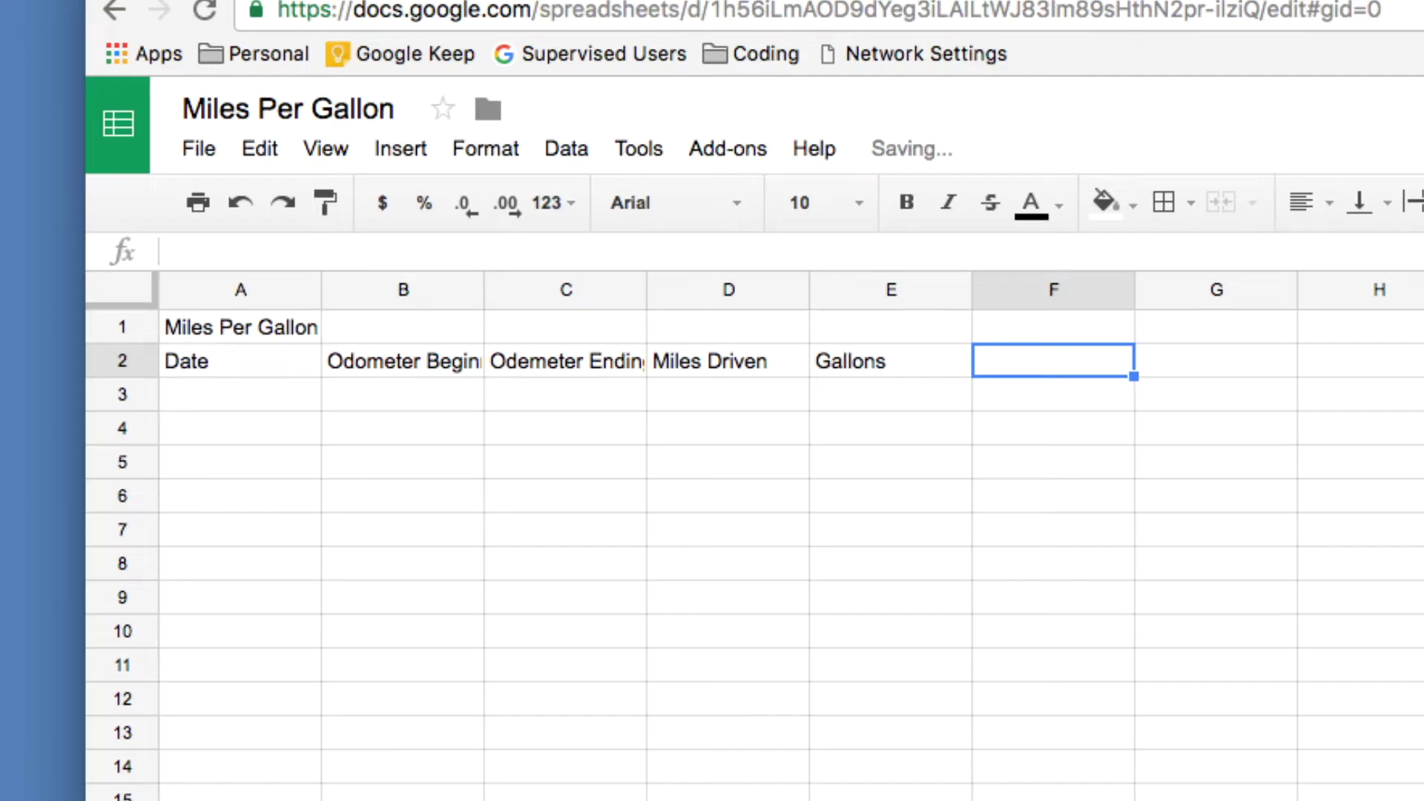
pyautogui.write('Miles Per G')
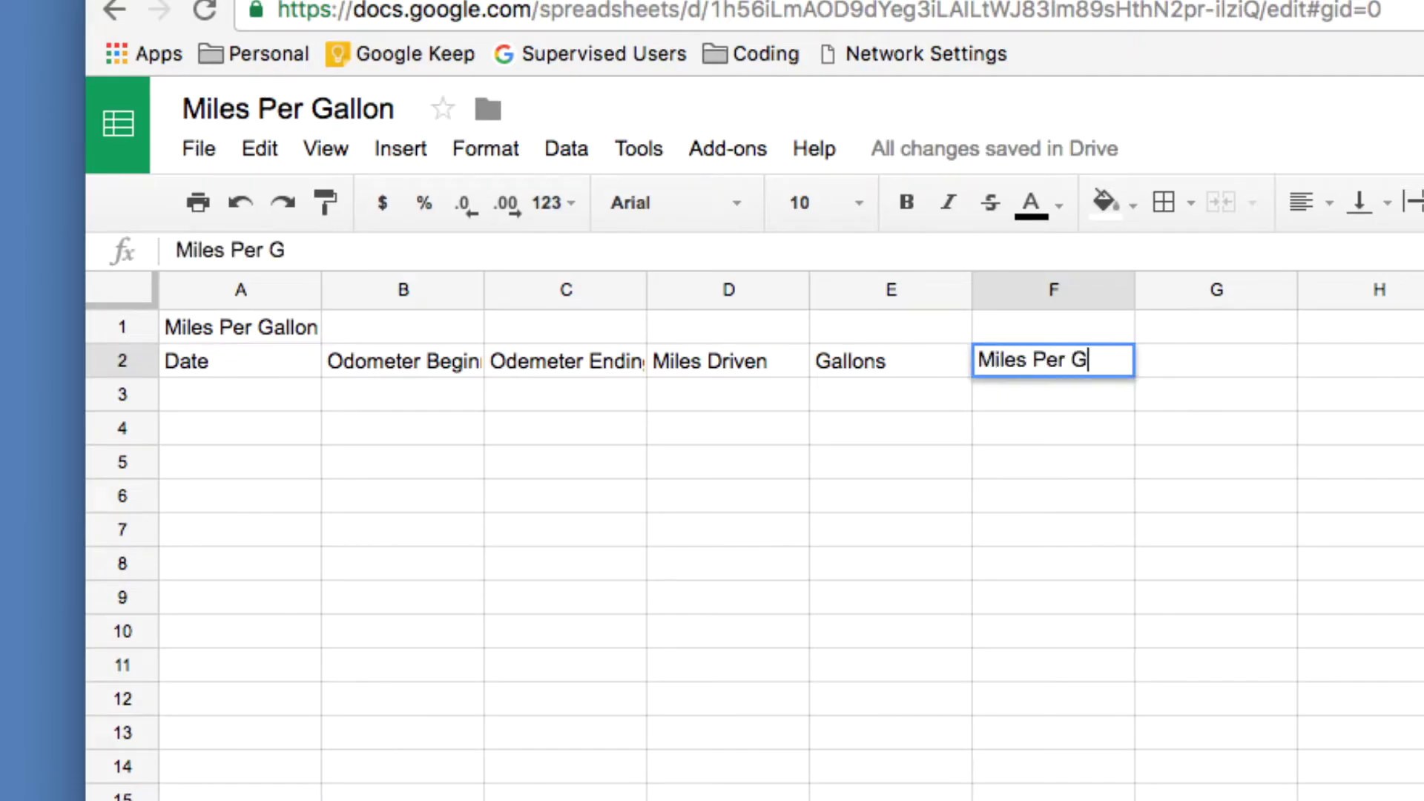
pyautogui.write('allon')
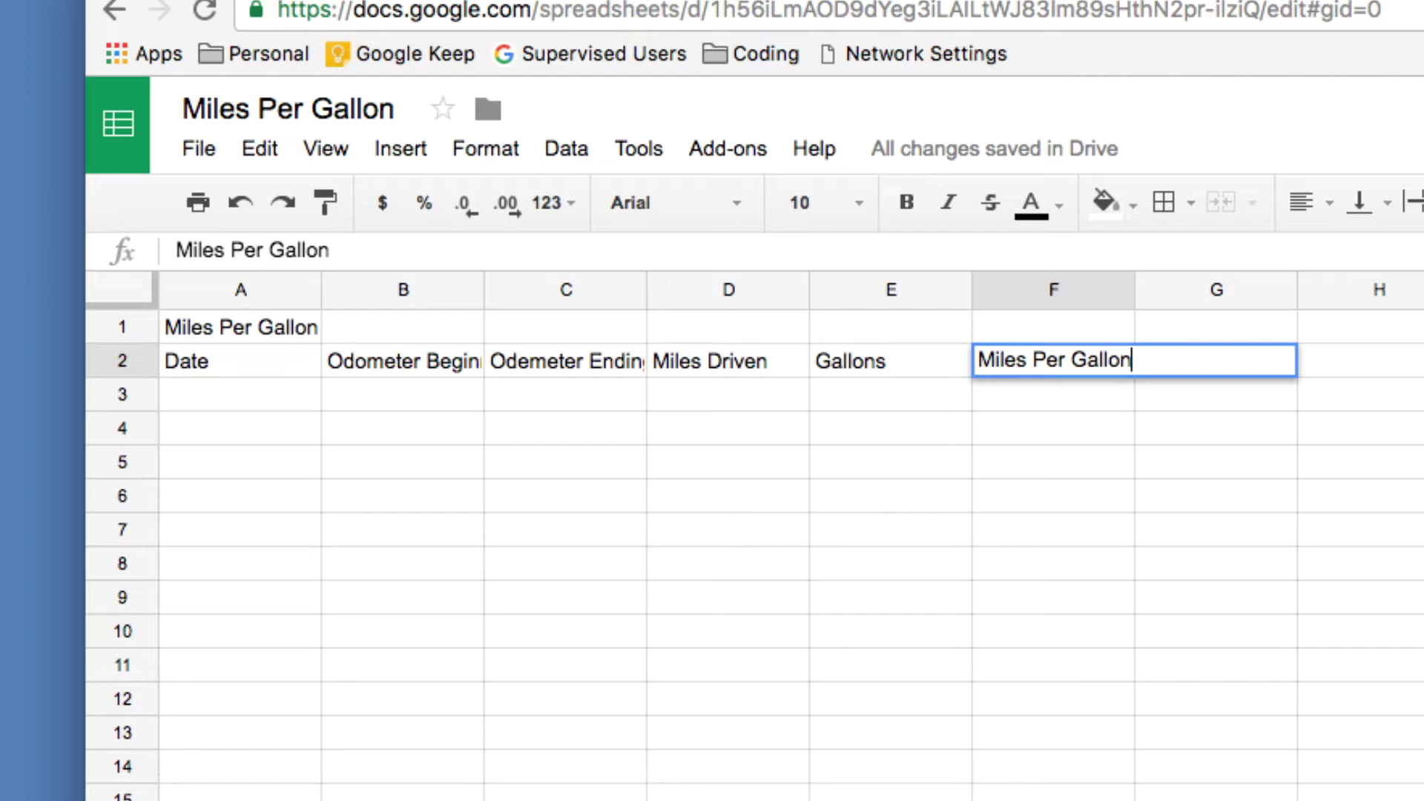
pyautogui.click(489, 389)
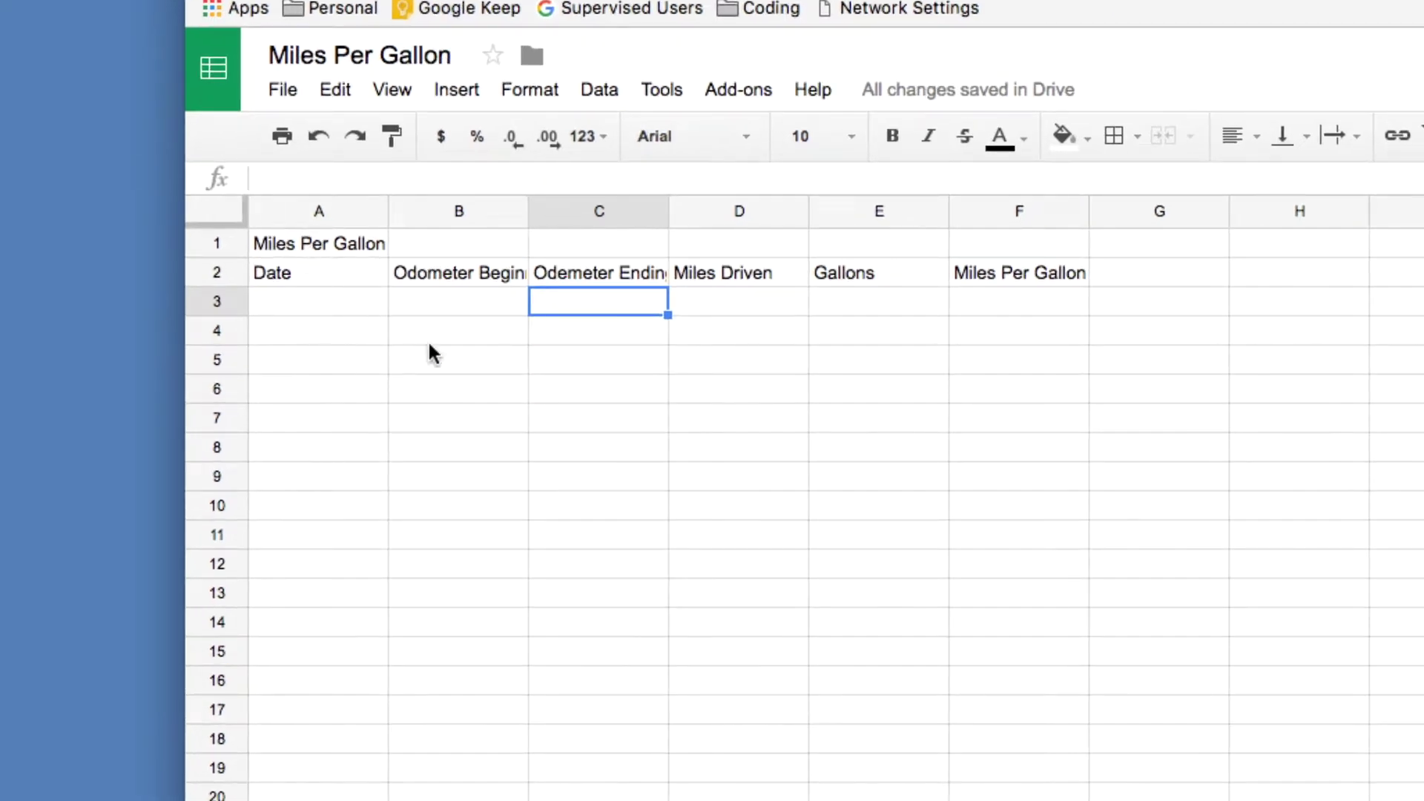
# Fill rows 3 to 13 with dates 7/3 through 12/10, odometer readings from 42,522 to 45,862, and gallons, leaving Miles Driven and Miles Per Gallon empty.
pyautogui.click(340, 297)
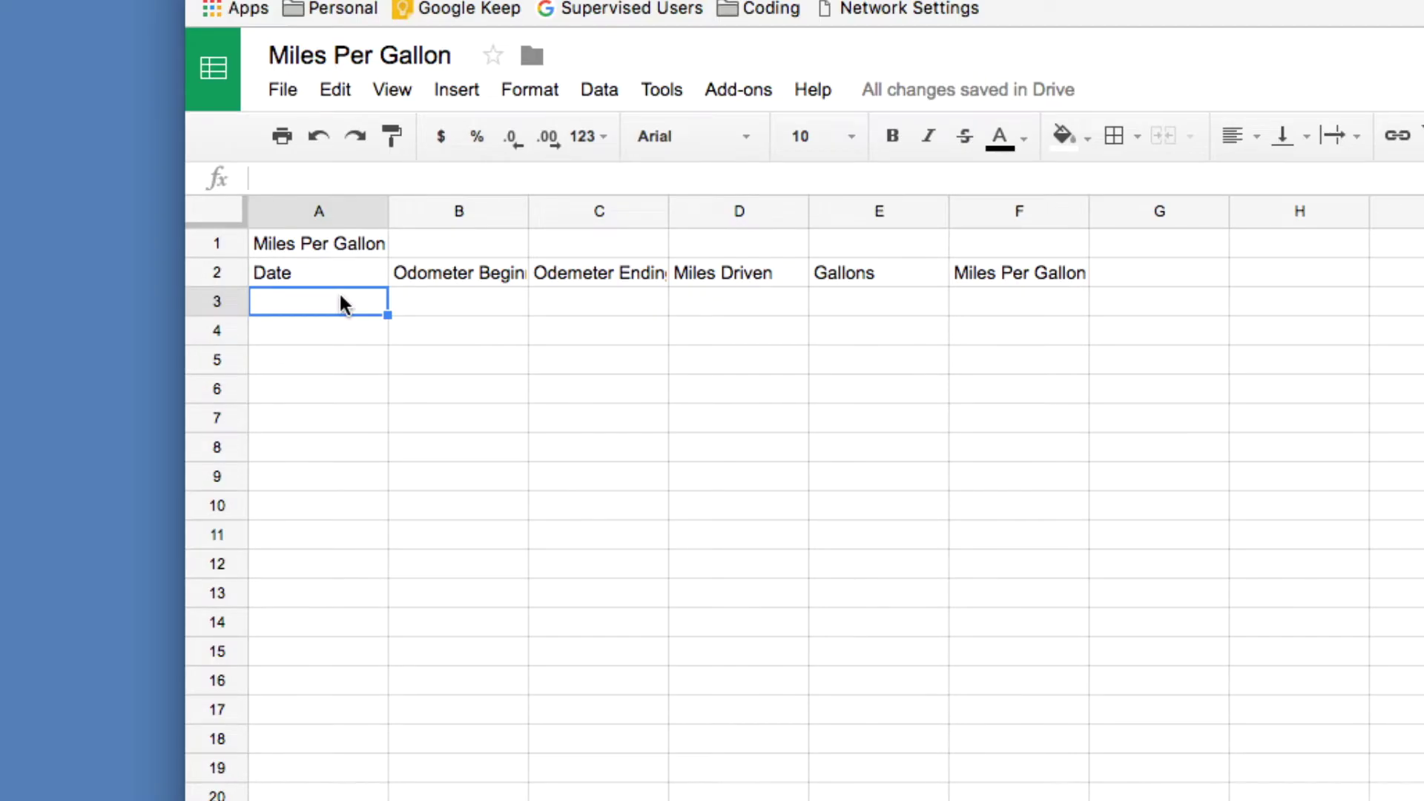
pyautogui.write('7/3\t42,522\t42,840\t\t14.5 7/15\t42,840\t43,127\t\t13.5 8/3\t43,127\t43,458\t\t15 8/16\t43,458\t43,762\t\t13.8 9/5\t43,762\t44,062\t\t13.4 9/12\t44,062\t44,371\t\t14 10/1\t44,371\t44,642\t\t12.5 10/16\t44,642\t45,000\t\t15 11/2\t45,000\t45,289\t\t14.5 11/19\t45,289\t45,588\t\t14.6 12/10\t45,588\t45,862\t\t13.9')
pyautogui.click(1159, 340)
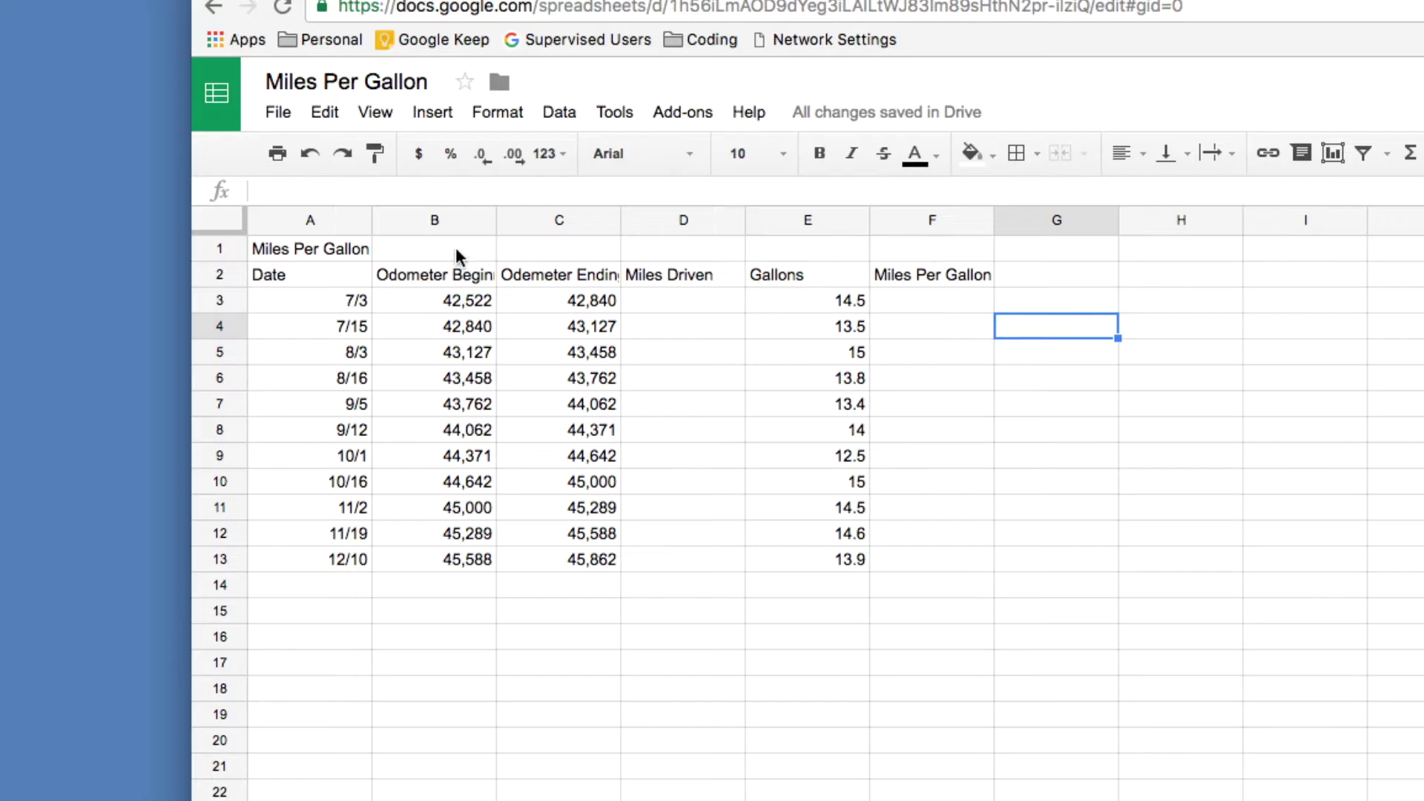
# Merge cells A1 to F1 horizontally so the title spans all six data columns.
pyautogui.click(326, 251)
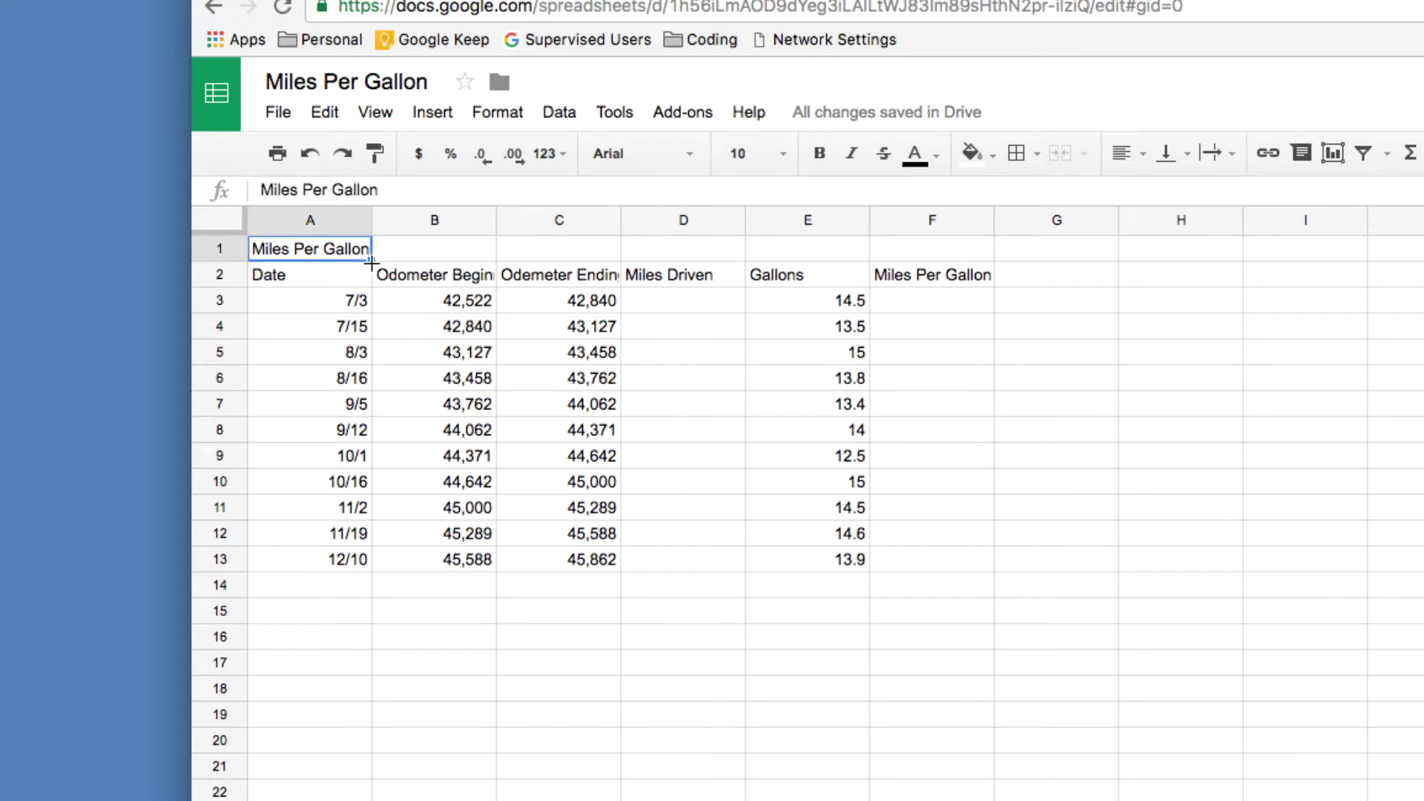
pyautogui.click(398, 247)
pyautogui.click(317, 254)
pyautogui.moveTo(373, 251); pyautogui.dragTo(989, 245)
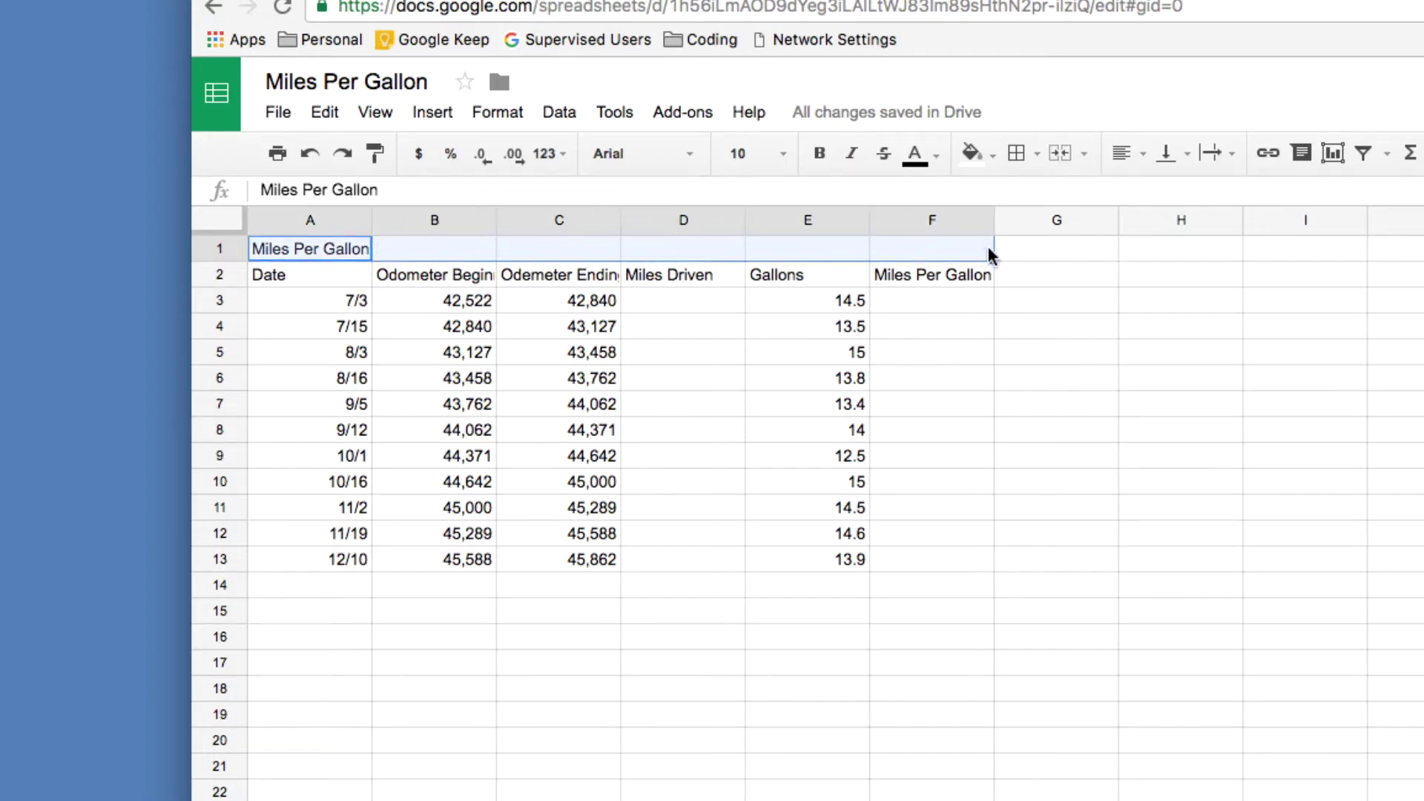
pyautogui.click(1083, 155)
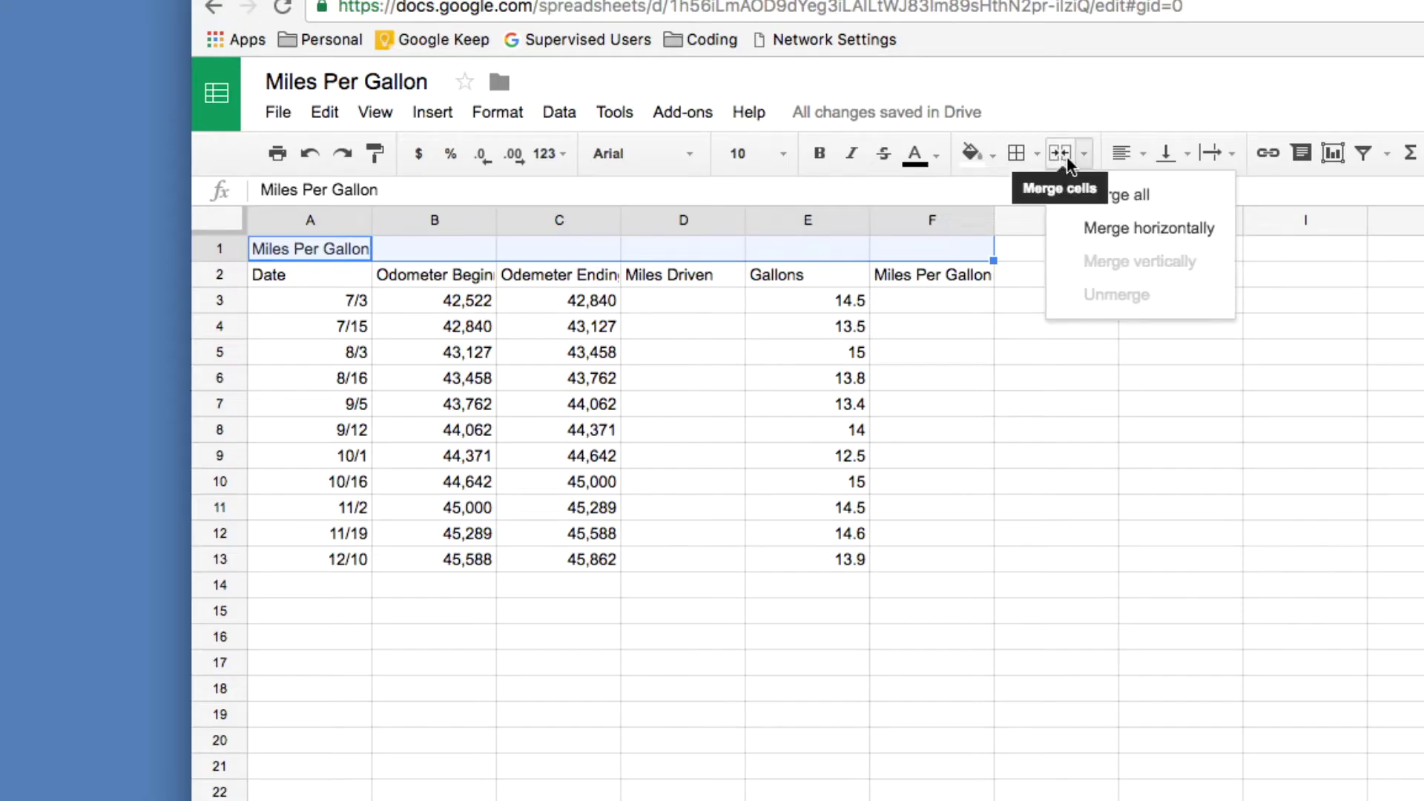
pyautogui.click(1145, 230)
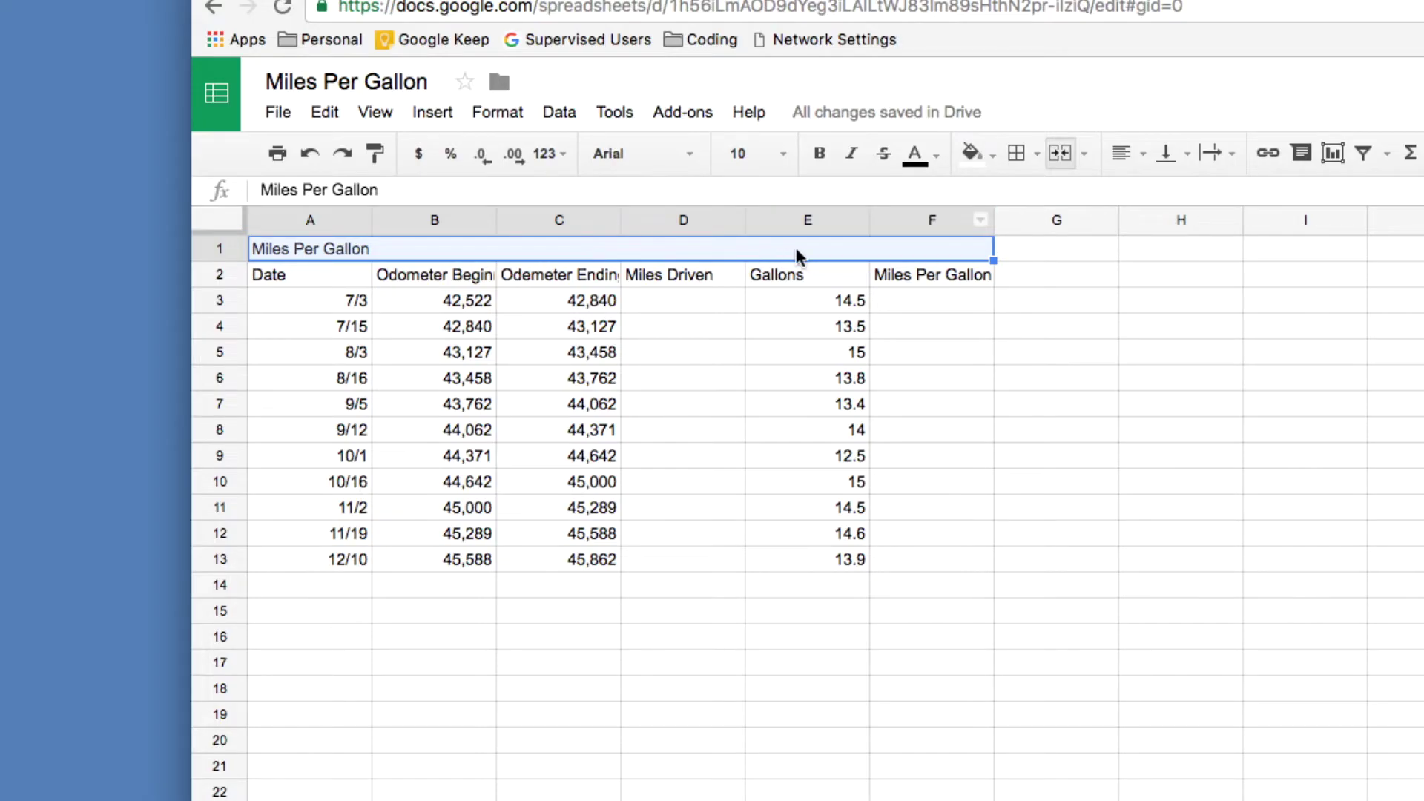
# Center the merged Miles Per Gallon title horizontally and set its font size to 24.
pyautogui.click(1140, 156)
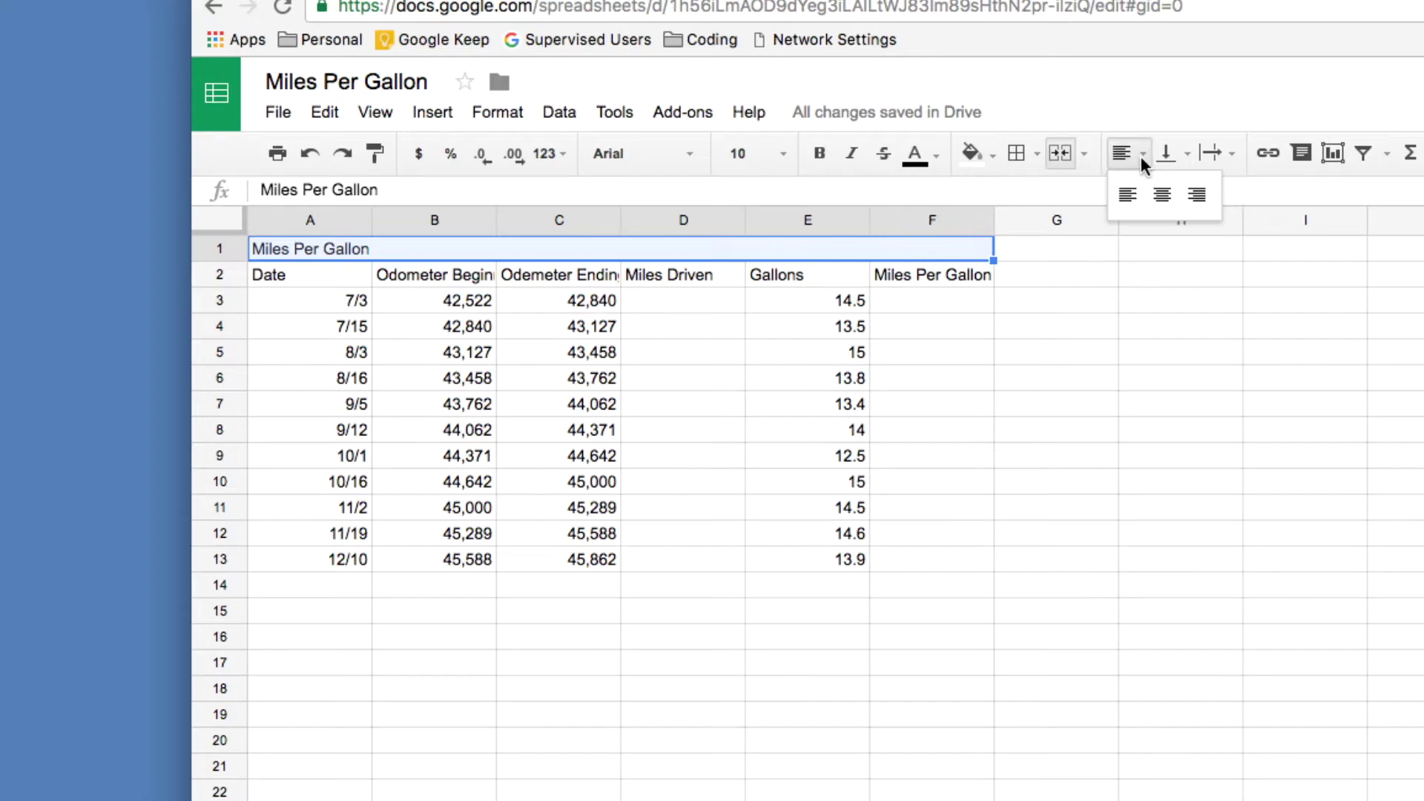
pyautogui.click(1164, 196)
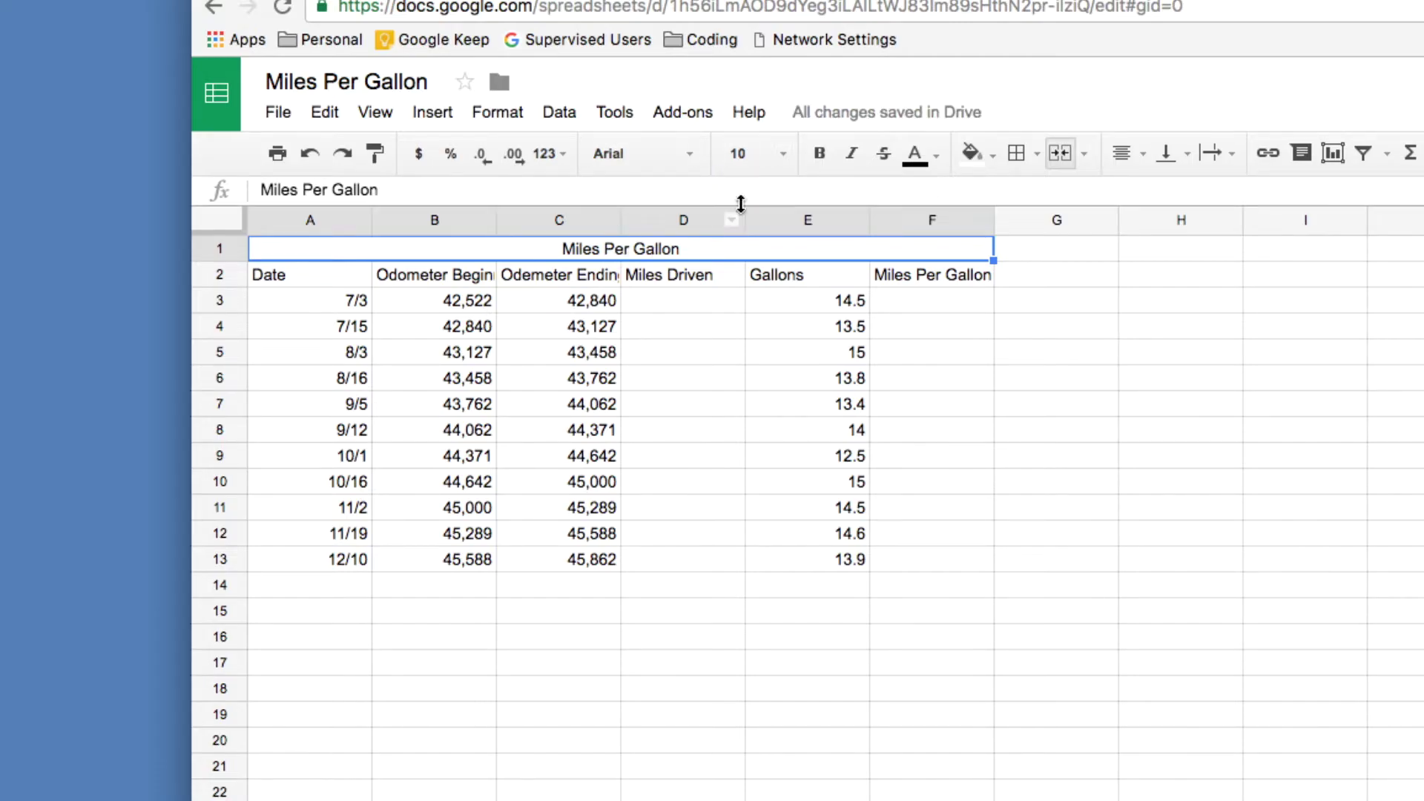
pyautogui.click(782, 158)
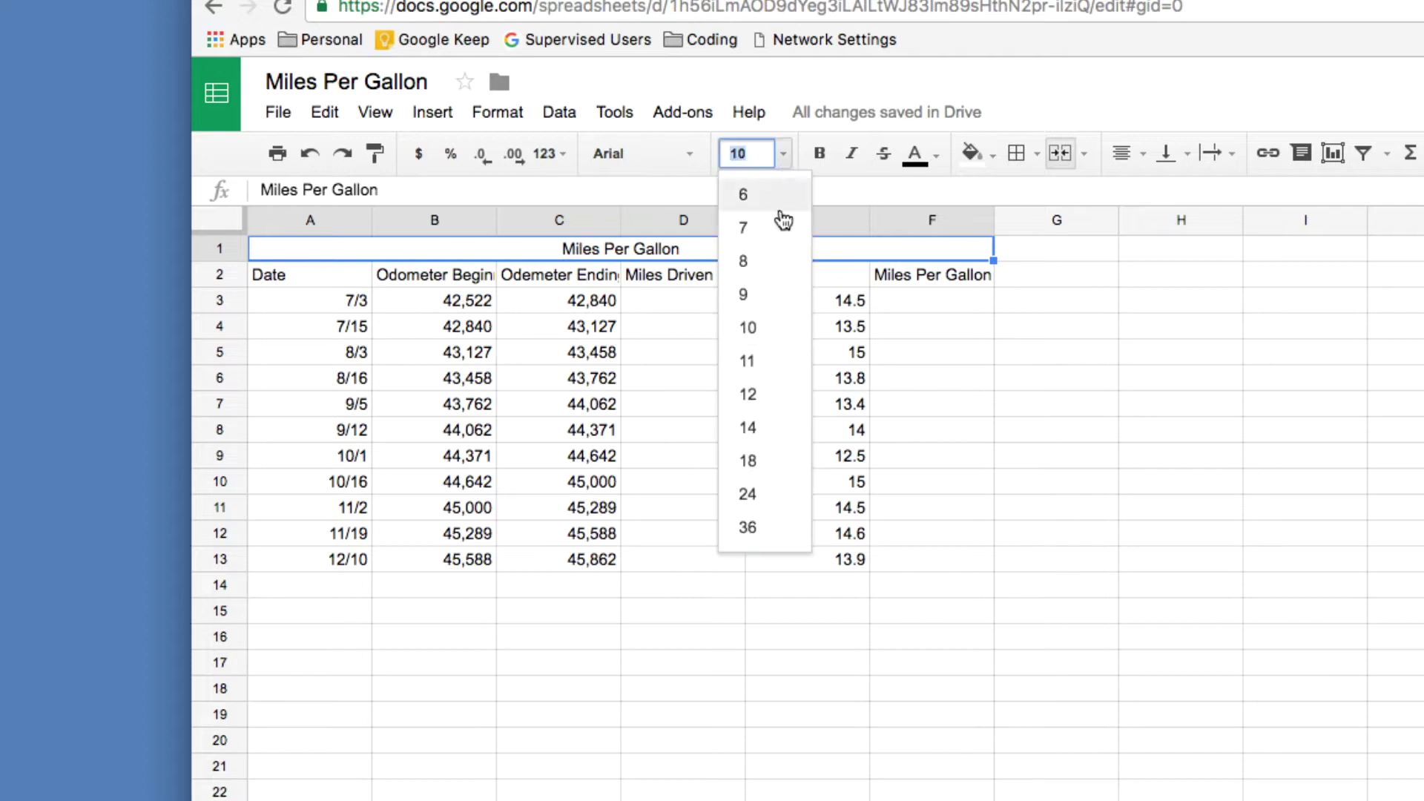
pyautogui.click(781, 494)
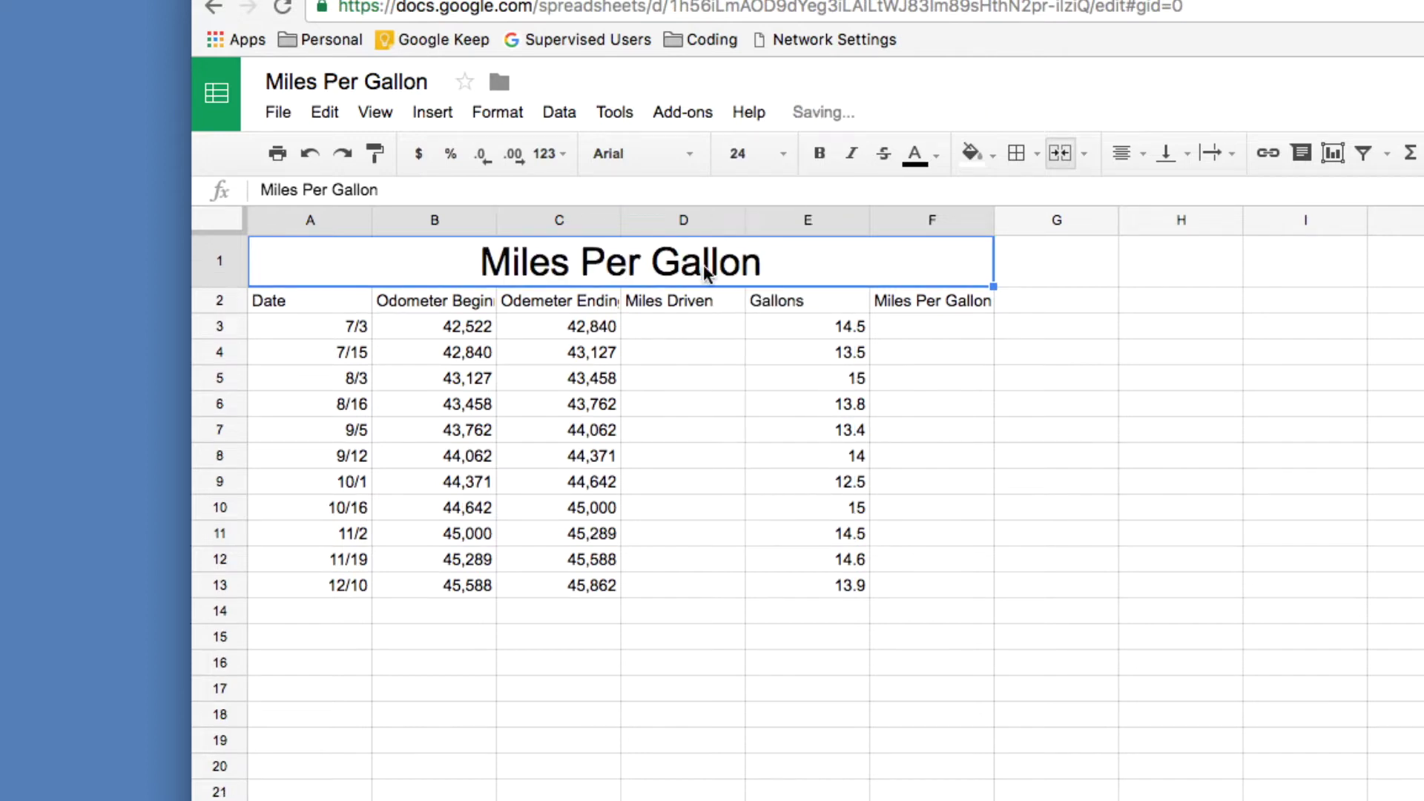
# Browse the available fonts and the additional fonts catalogue for the title, closing it without adding any.
pyautogui.click(637, 153)
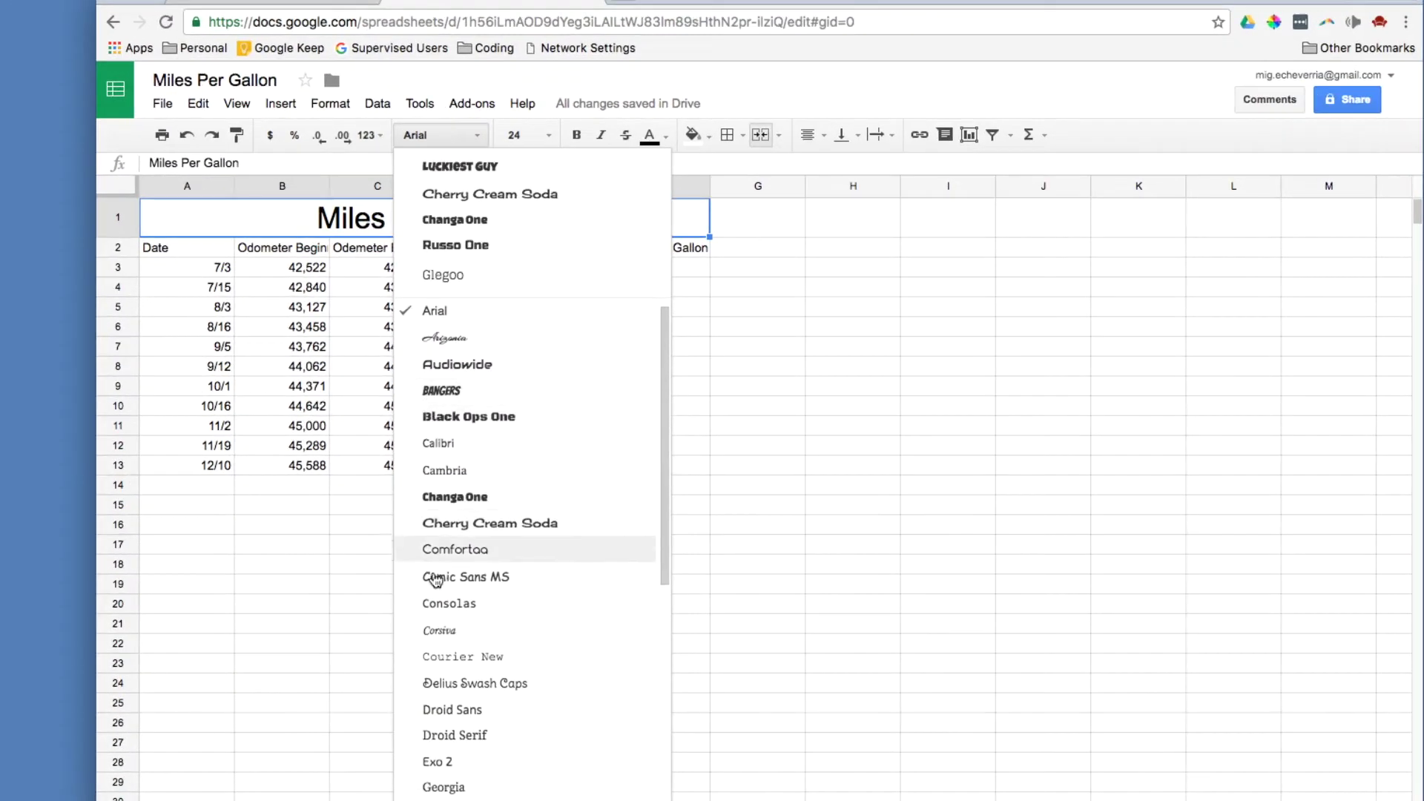
pyautogui.scroll(-1, 445, 779)
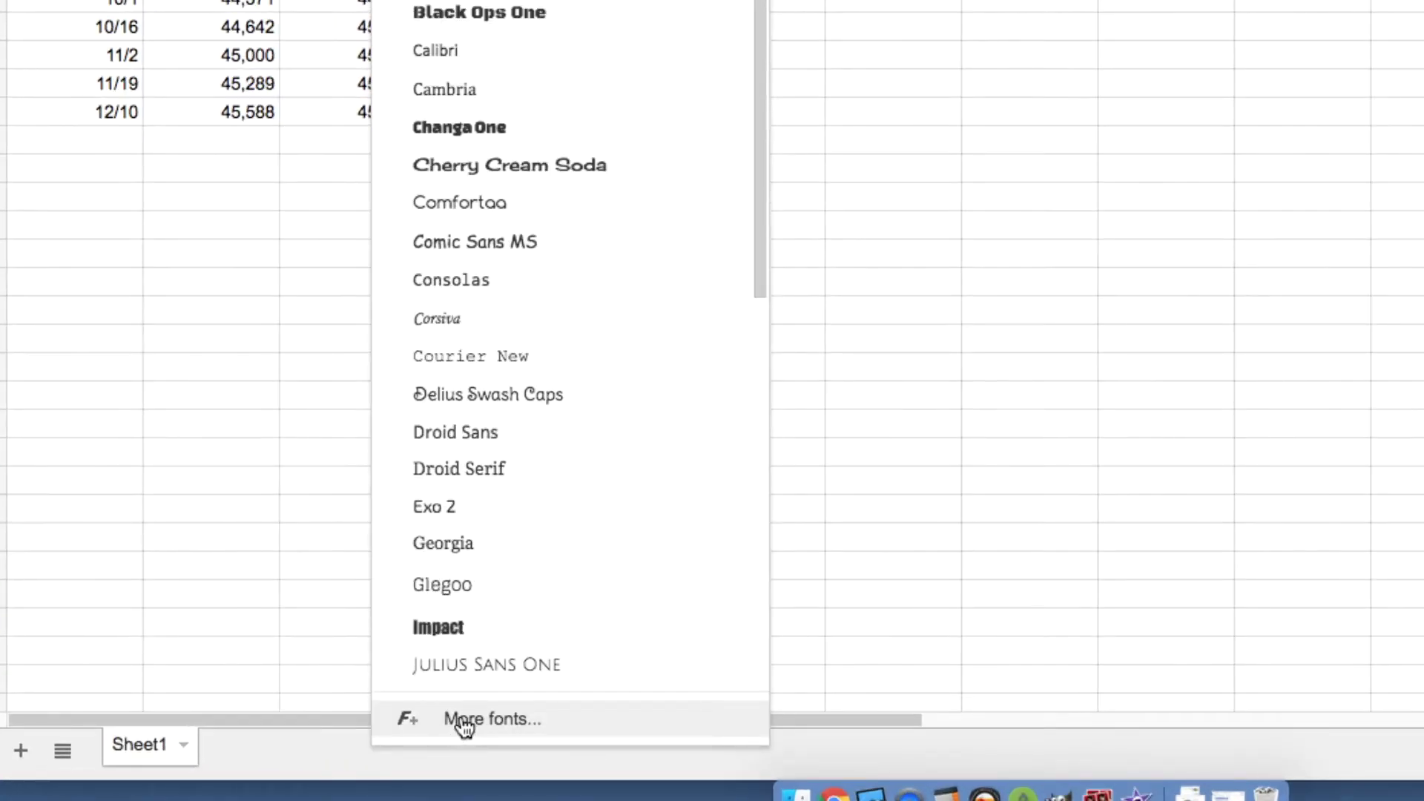
pyautogui.click(461, 721)
pyautogui.scroll(-6, 436, 442)
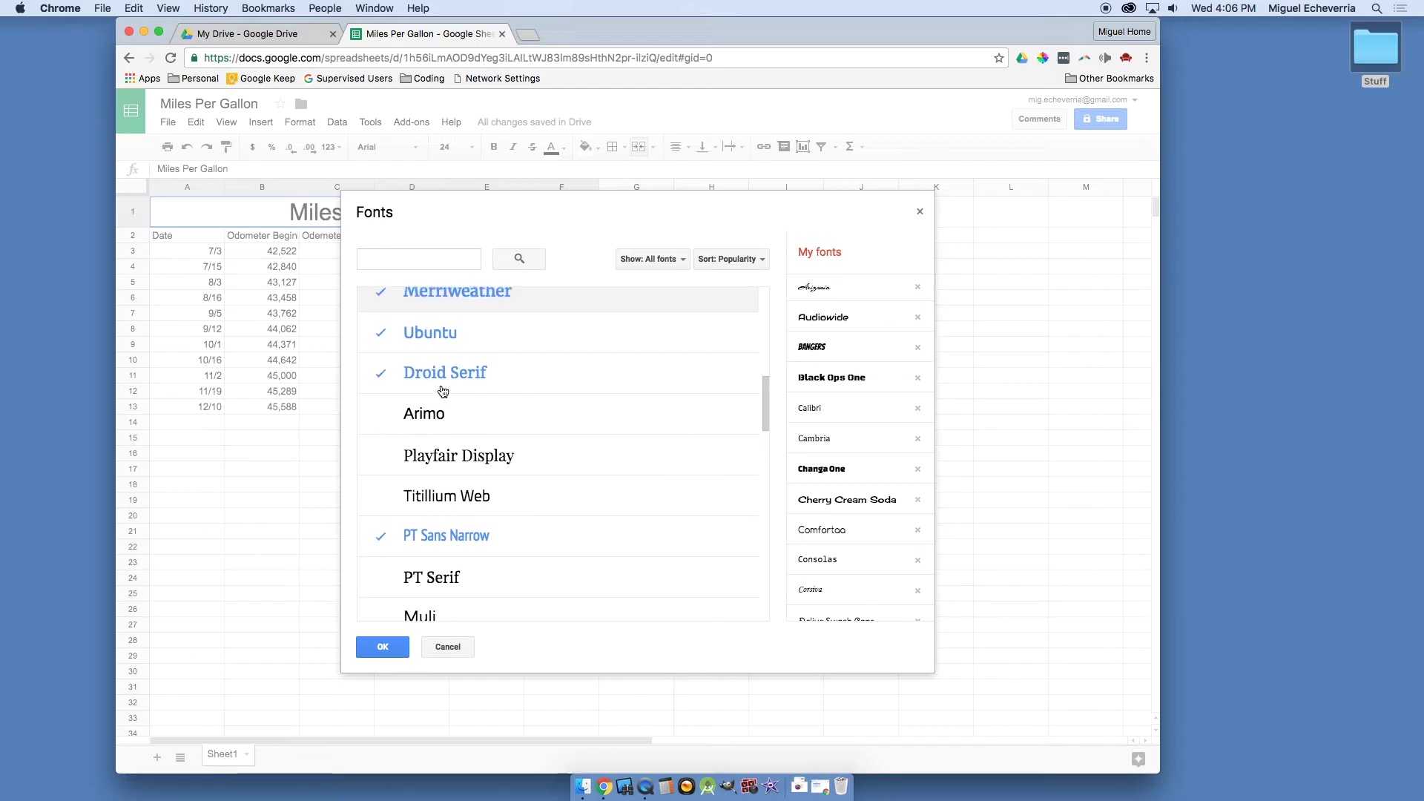
pyautogui.scroll(7, 477, 398)
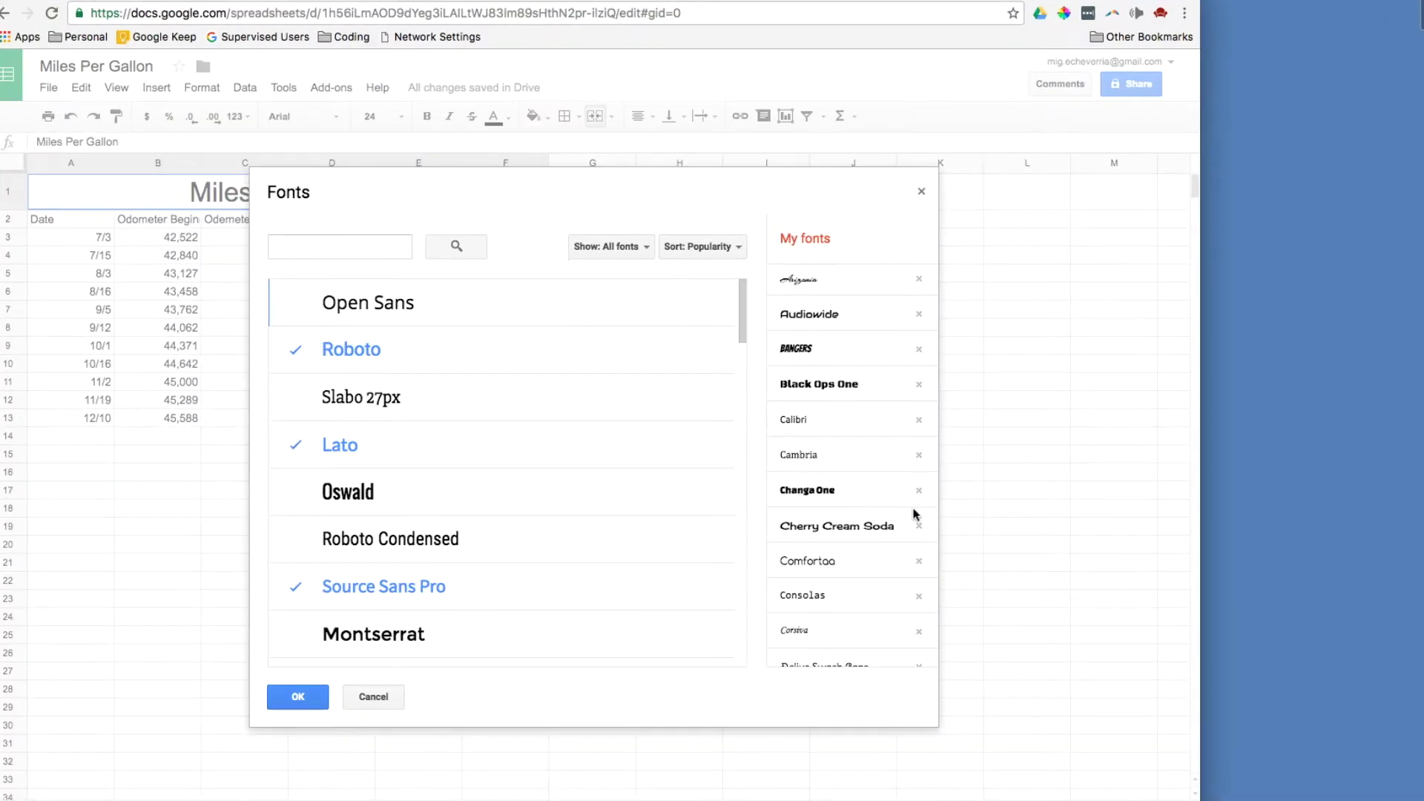
pyautogui.scroll(-10, 334, 479)
pyautogui.scroll(-10, 333, 479)
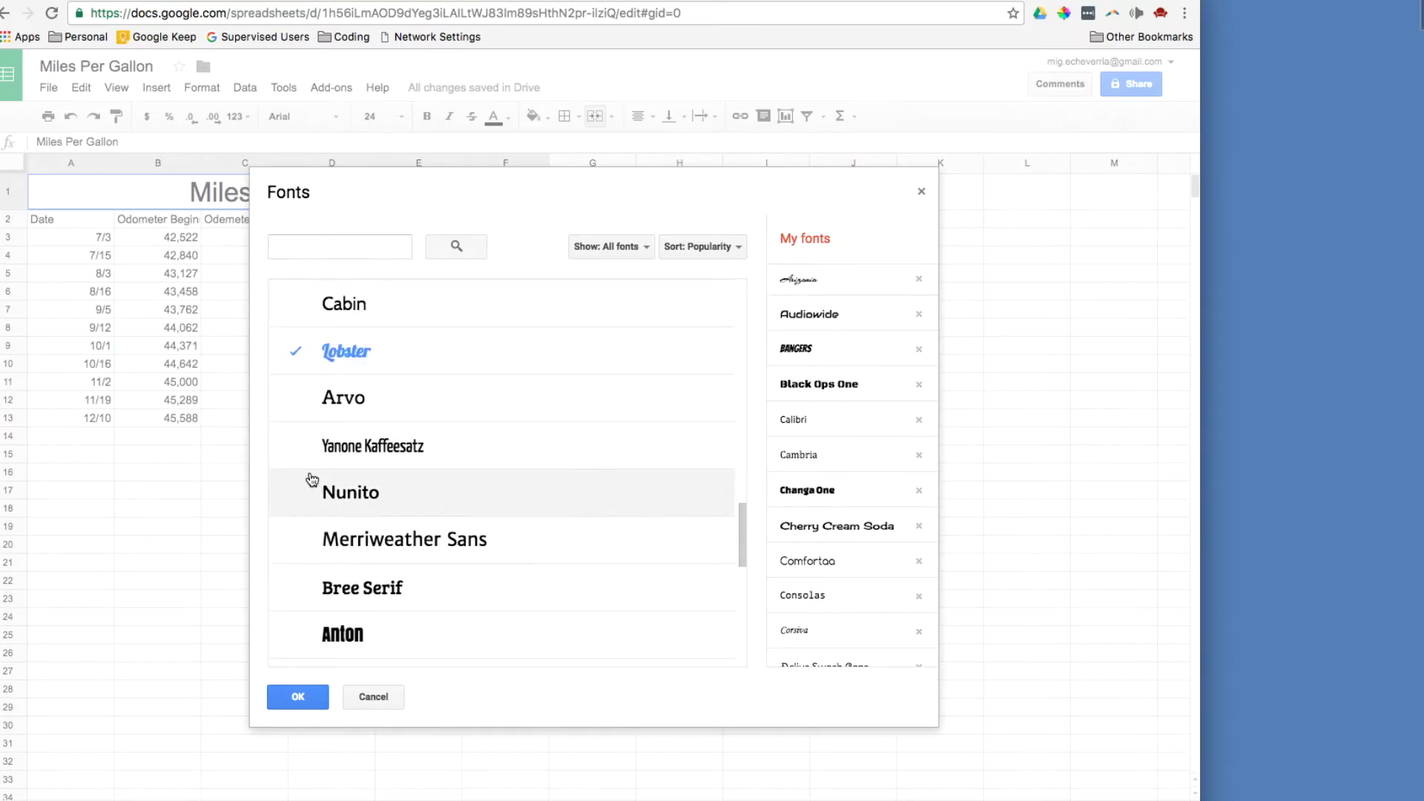
pyautogui.click(400, 701)
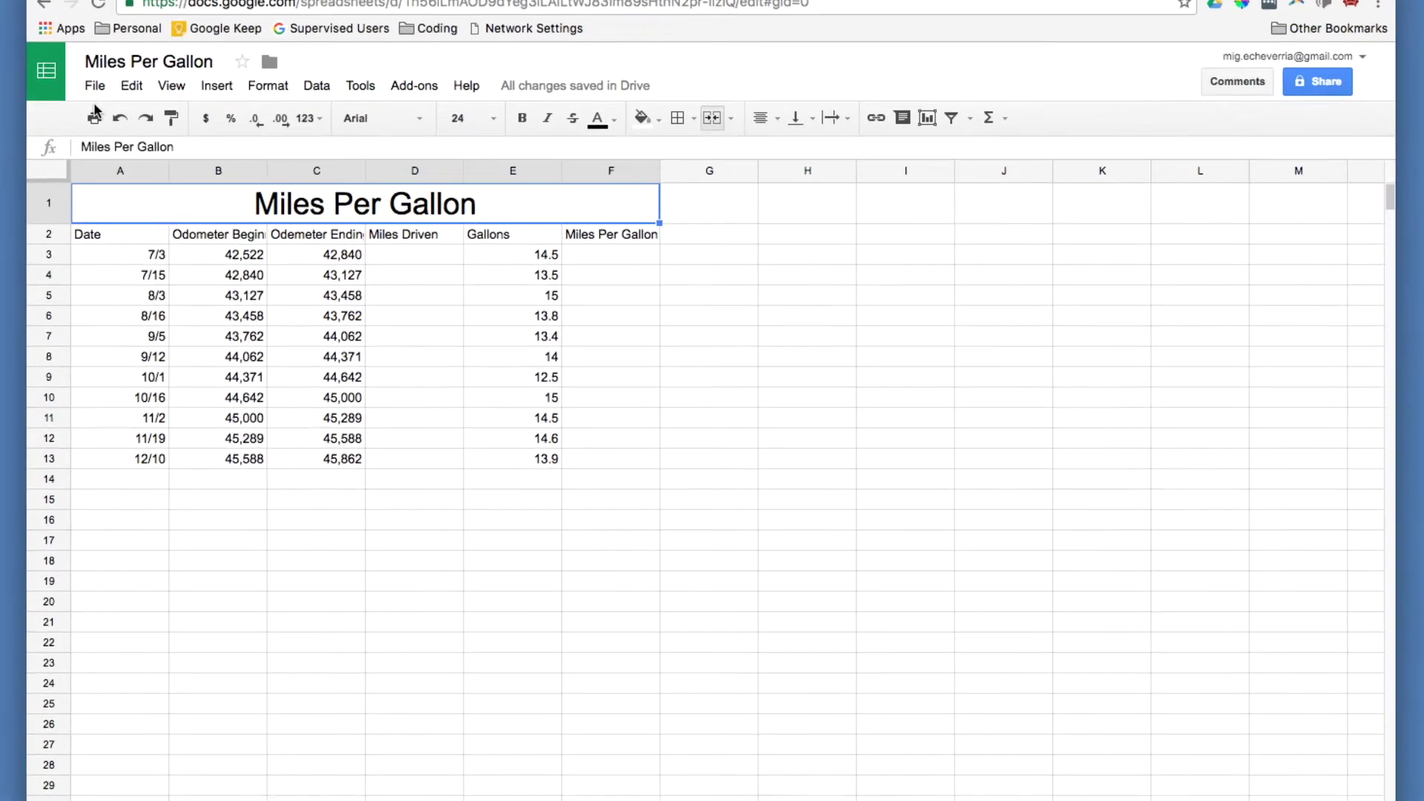
# Set the merged Miles Per Gallon title's font to Luckiest Guy and its text color to a medium light blue.
pyautogui.click(380, 119)
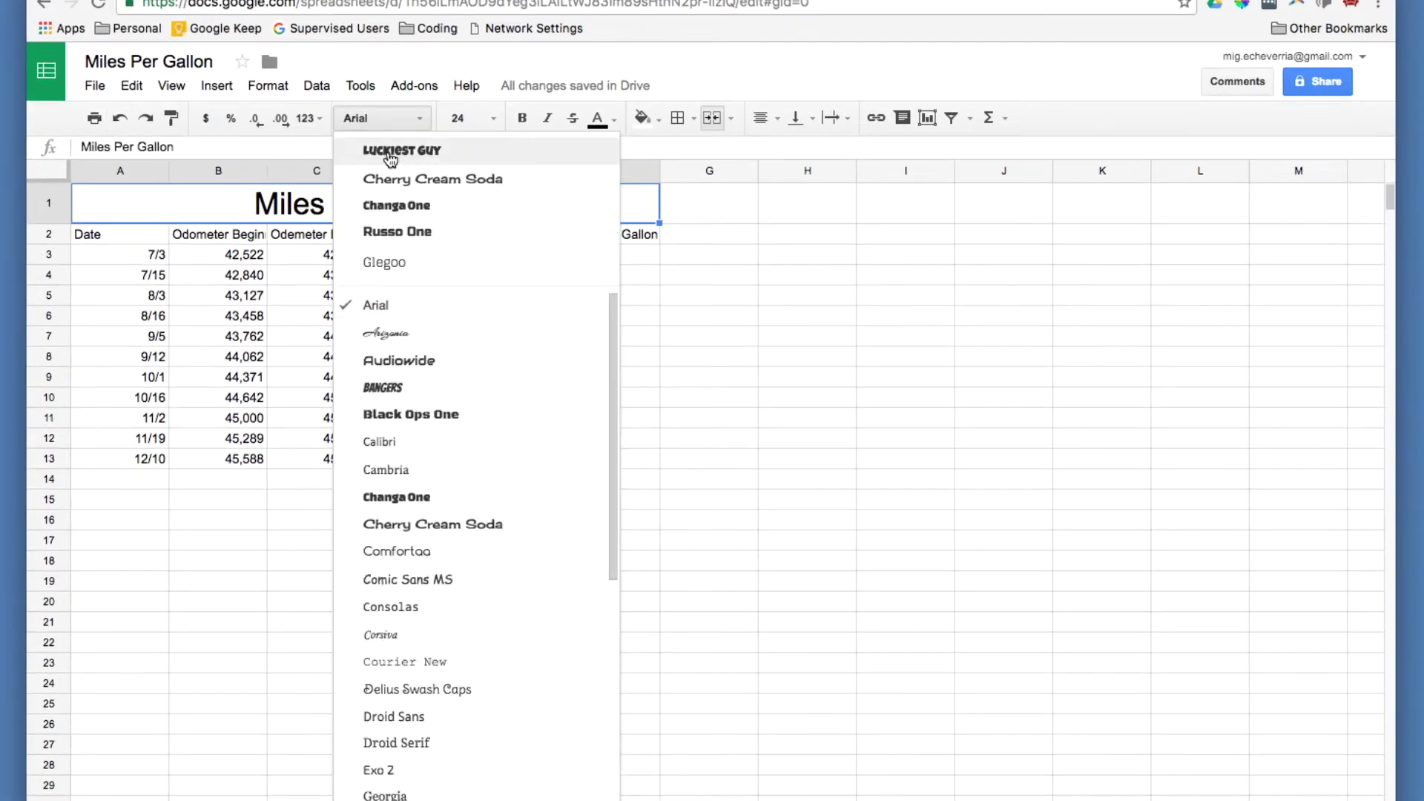
pyautogui.click(390, 152)
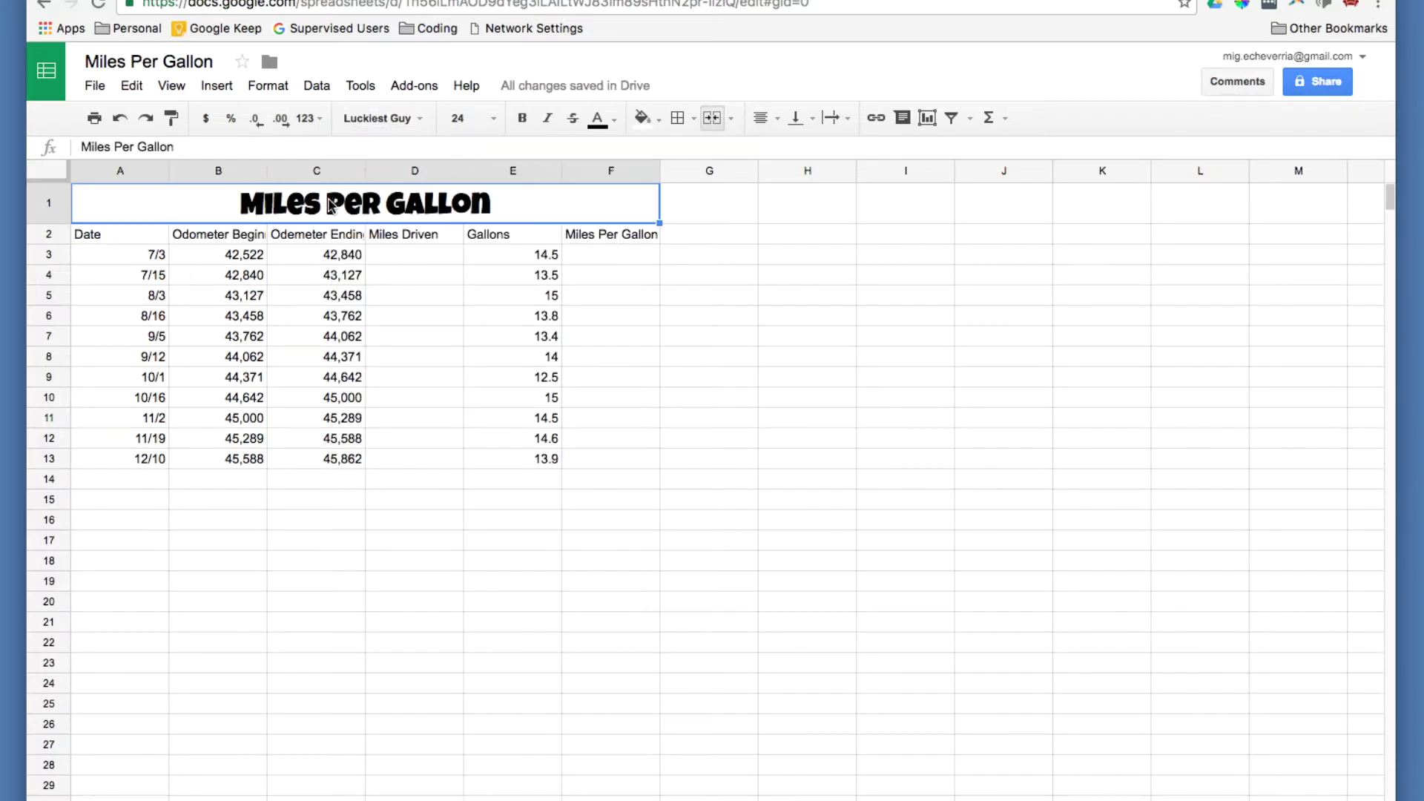
pyautogui.click(606, 120)
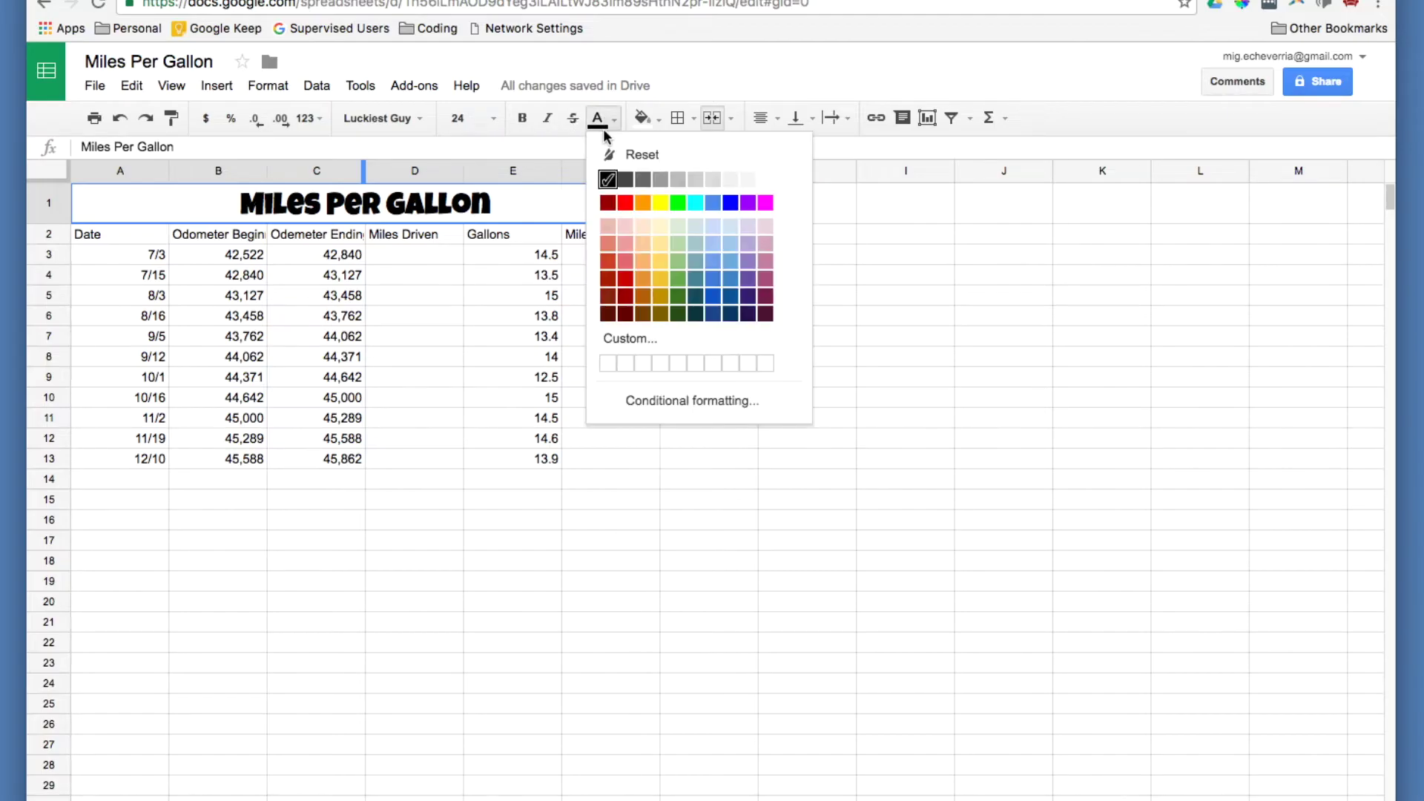
pyautogui.click(728, 254)
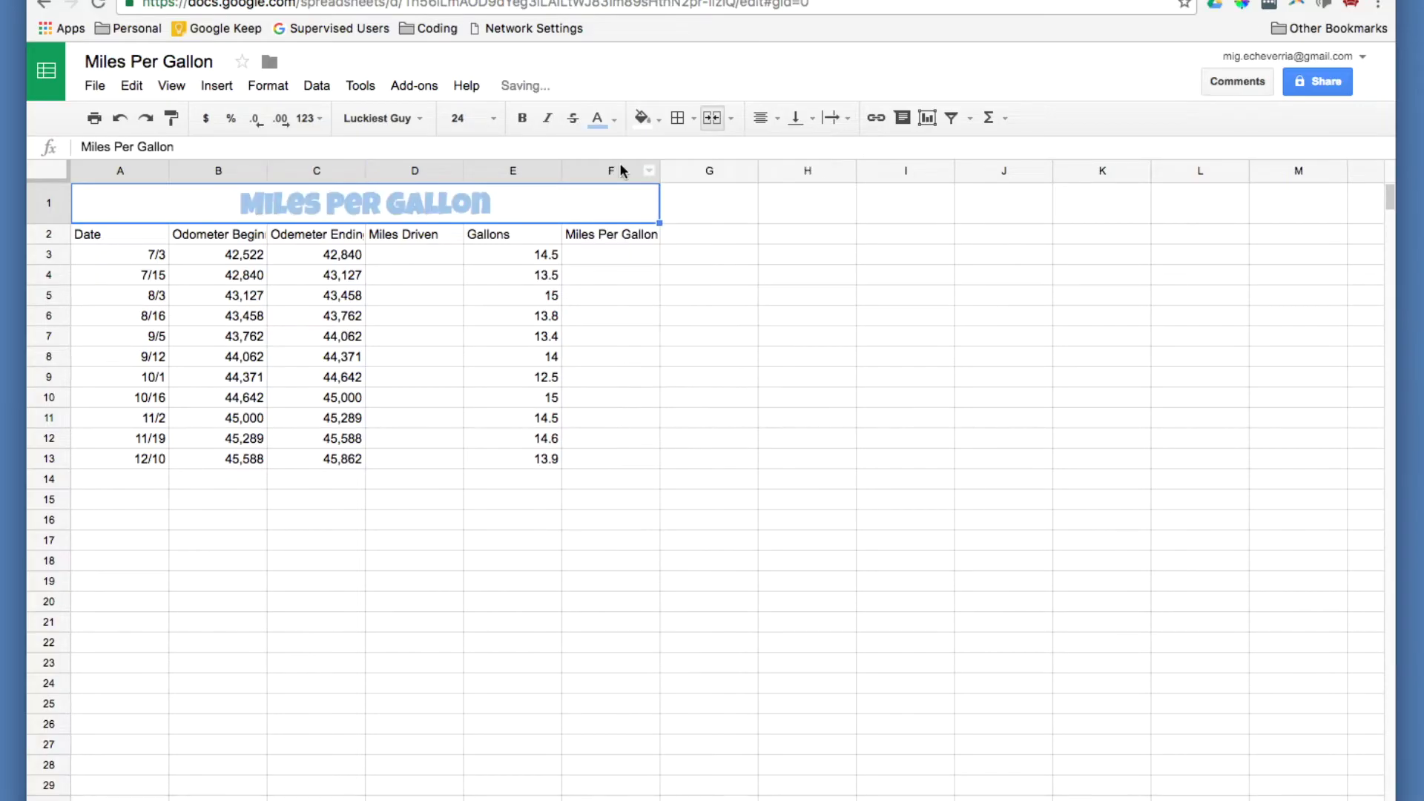
pyautogui.click(607, 126)
pyautogui.click(729, 260)
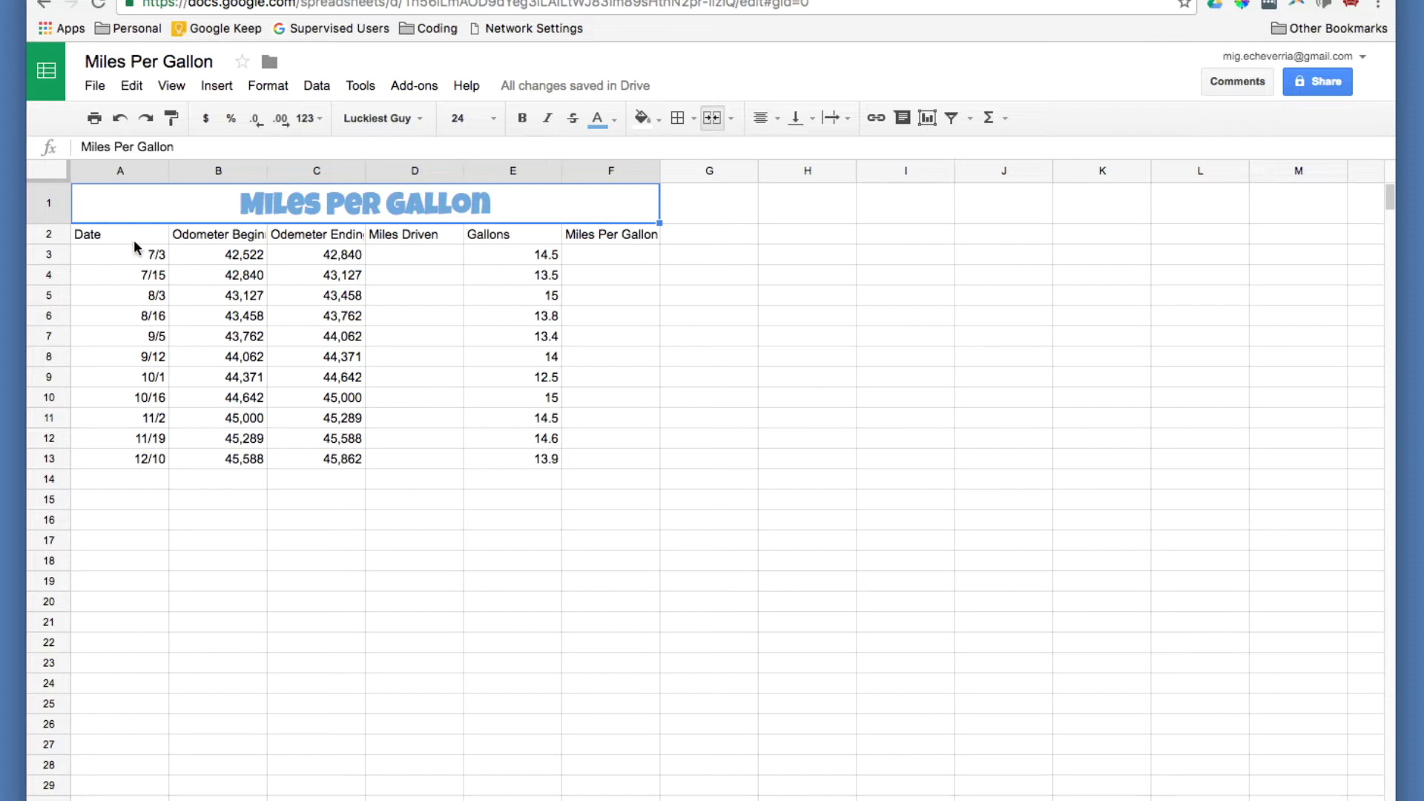
# Format the column headers in A2:F2 with the Luckiest Guy font at size 12.
pyautogui.click(97, 232)
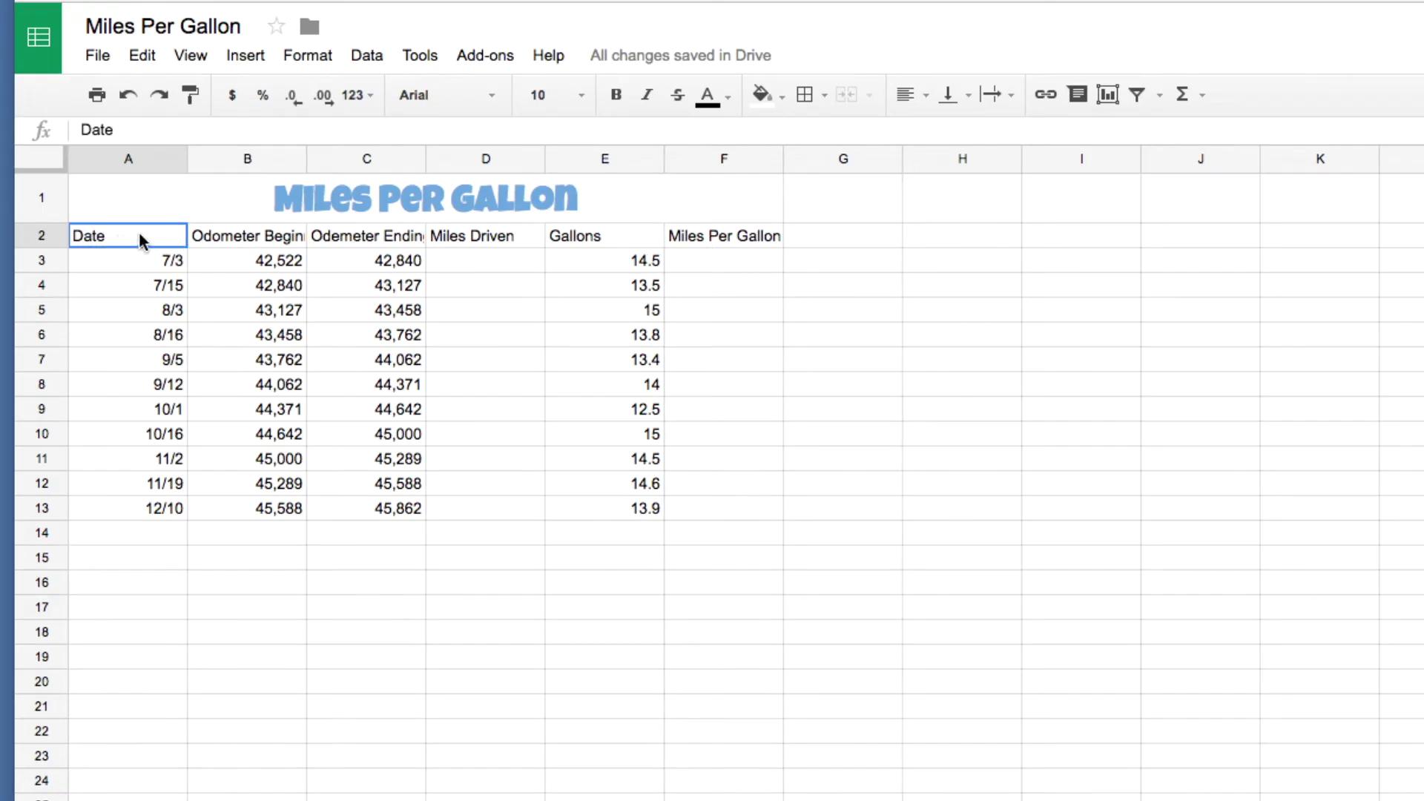
pyautogui.moveTo(727, 236); pyautogui.dragTo(726, 237)
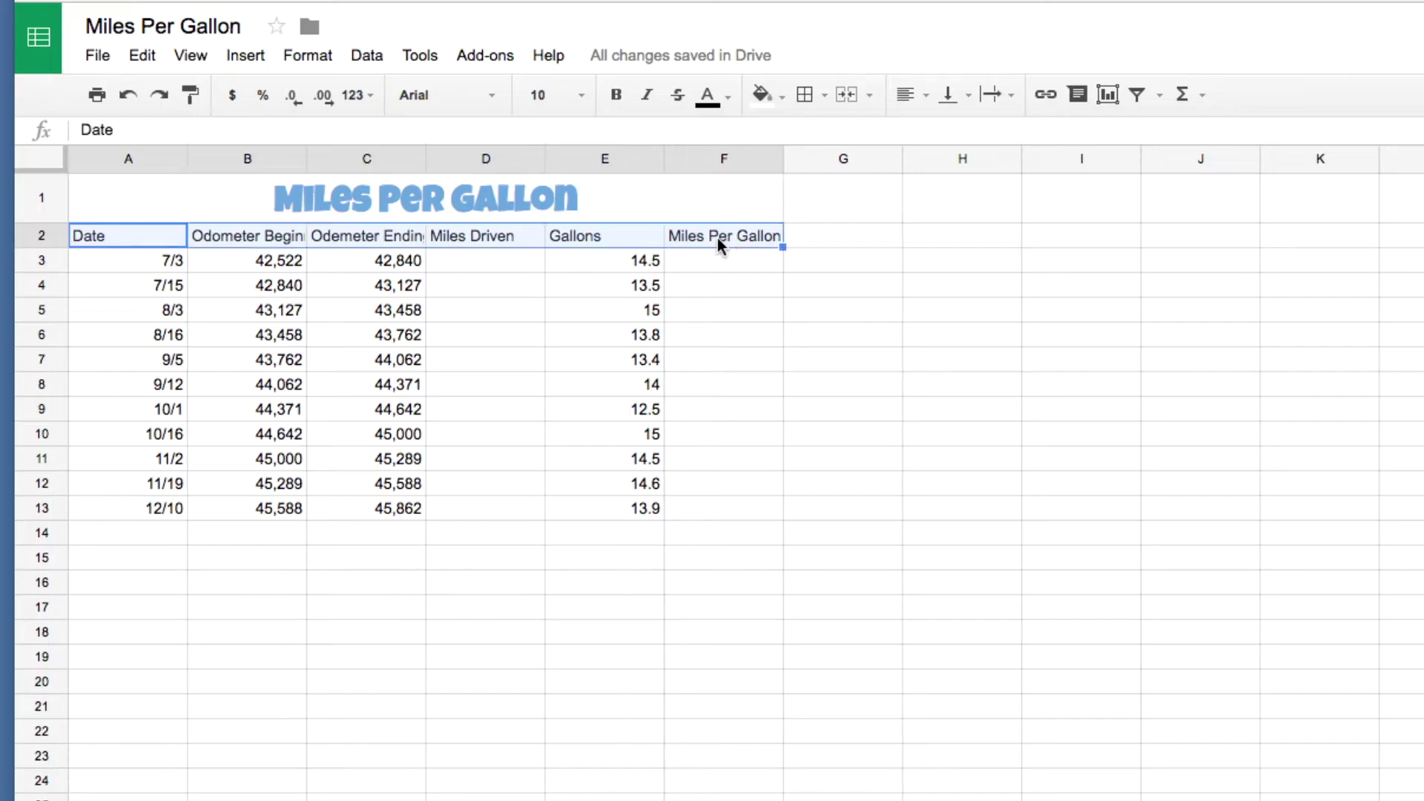
pyautogui.click(481, 99)
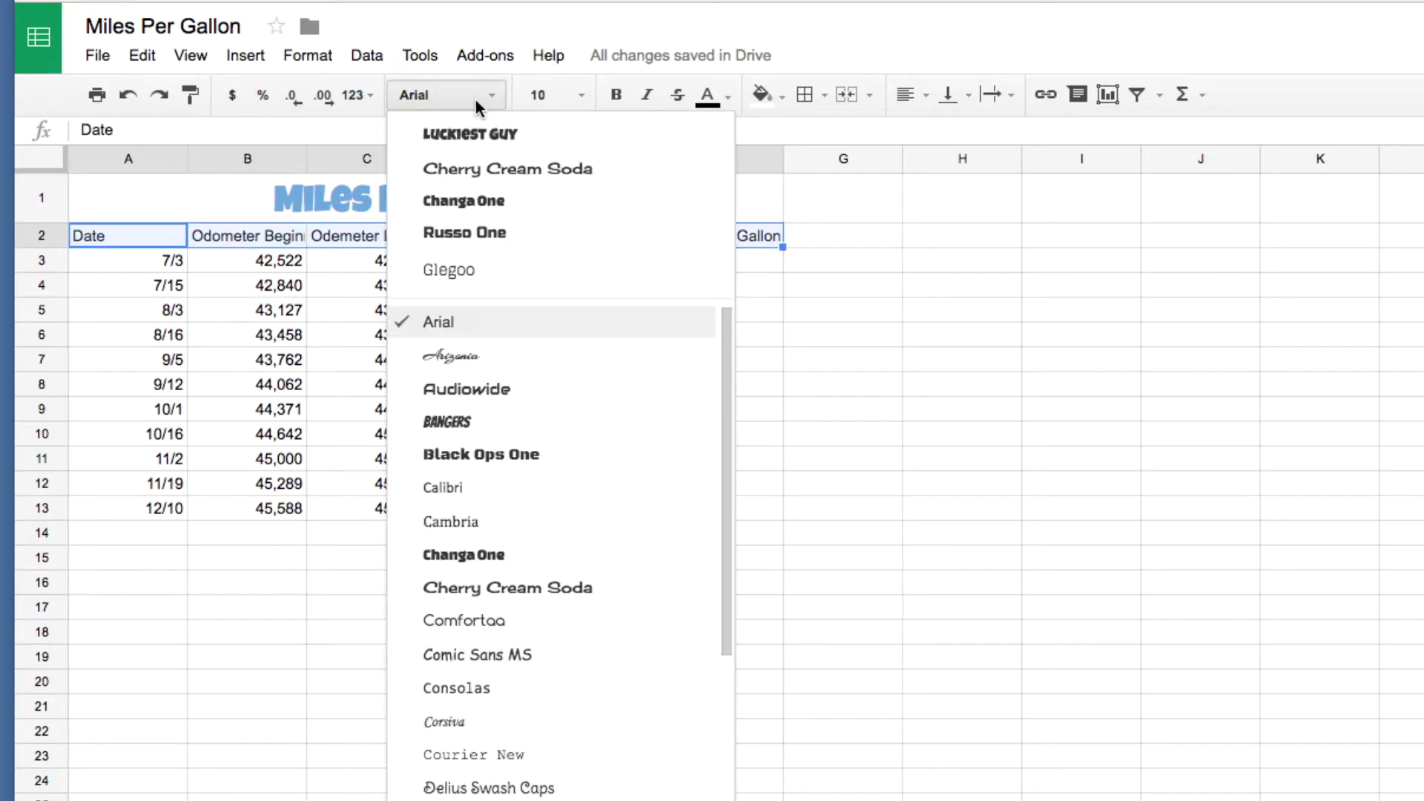
pyautogui.click(463, 138)
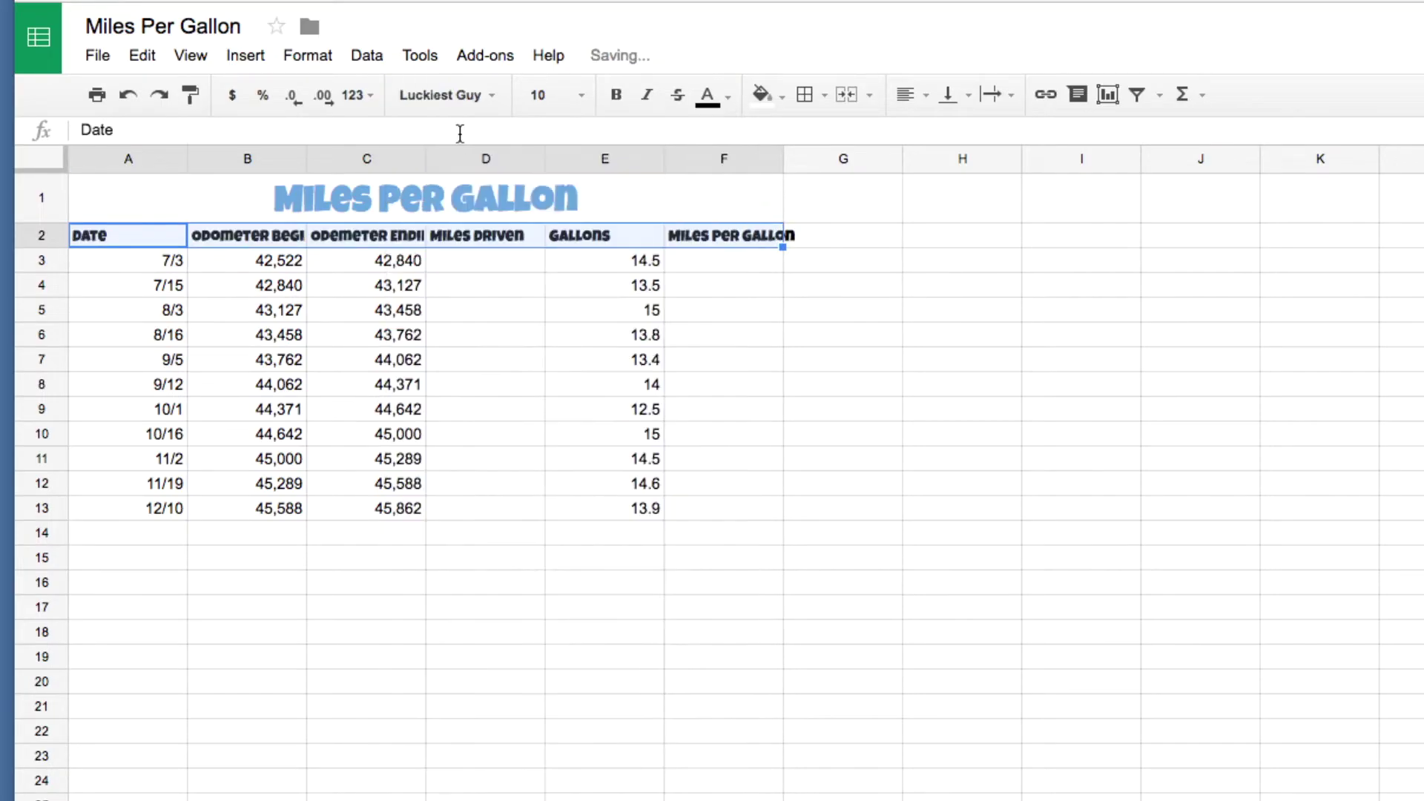
pyautogui.click(580, 99)
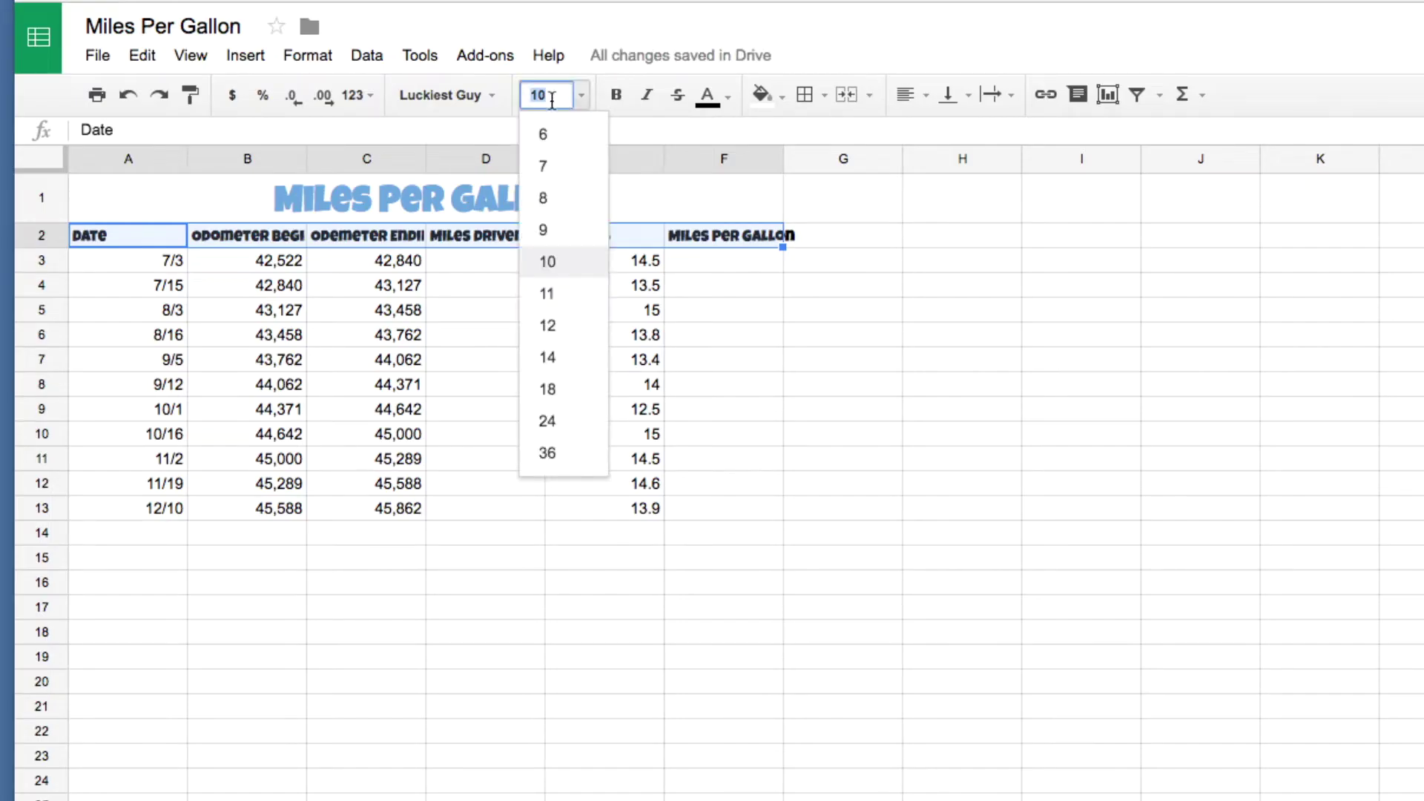
pyautogui.click(554, 327)
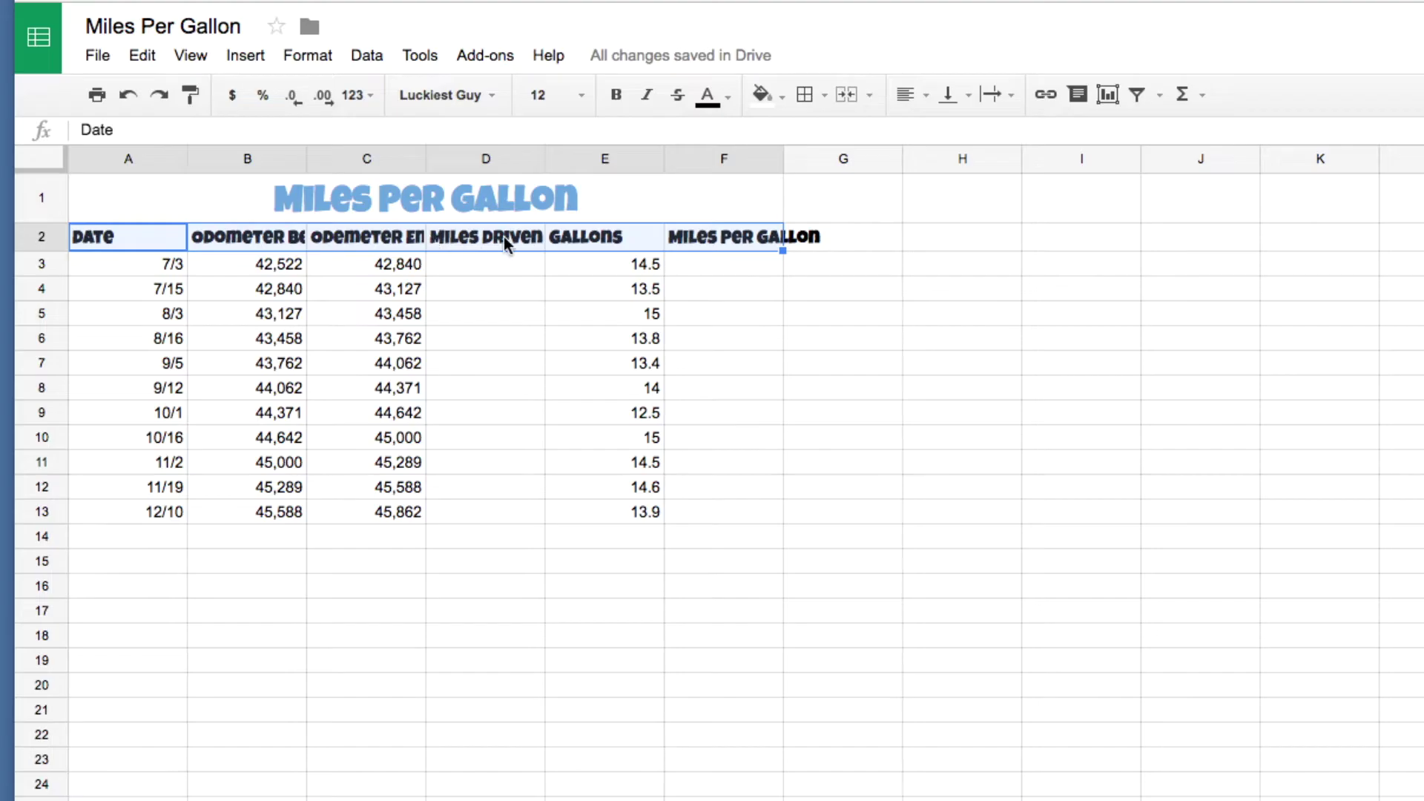
# Narrow column A to about half its width so it just fits the Date header and dates.
pyautogui.click(366, 288)
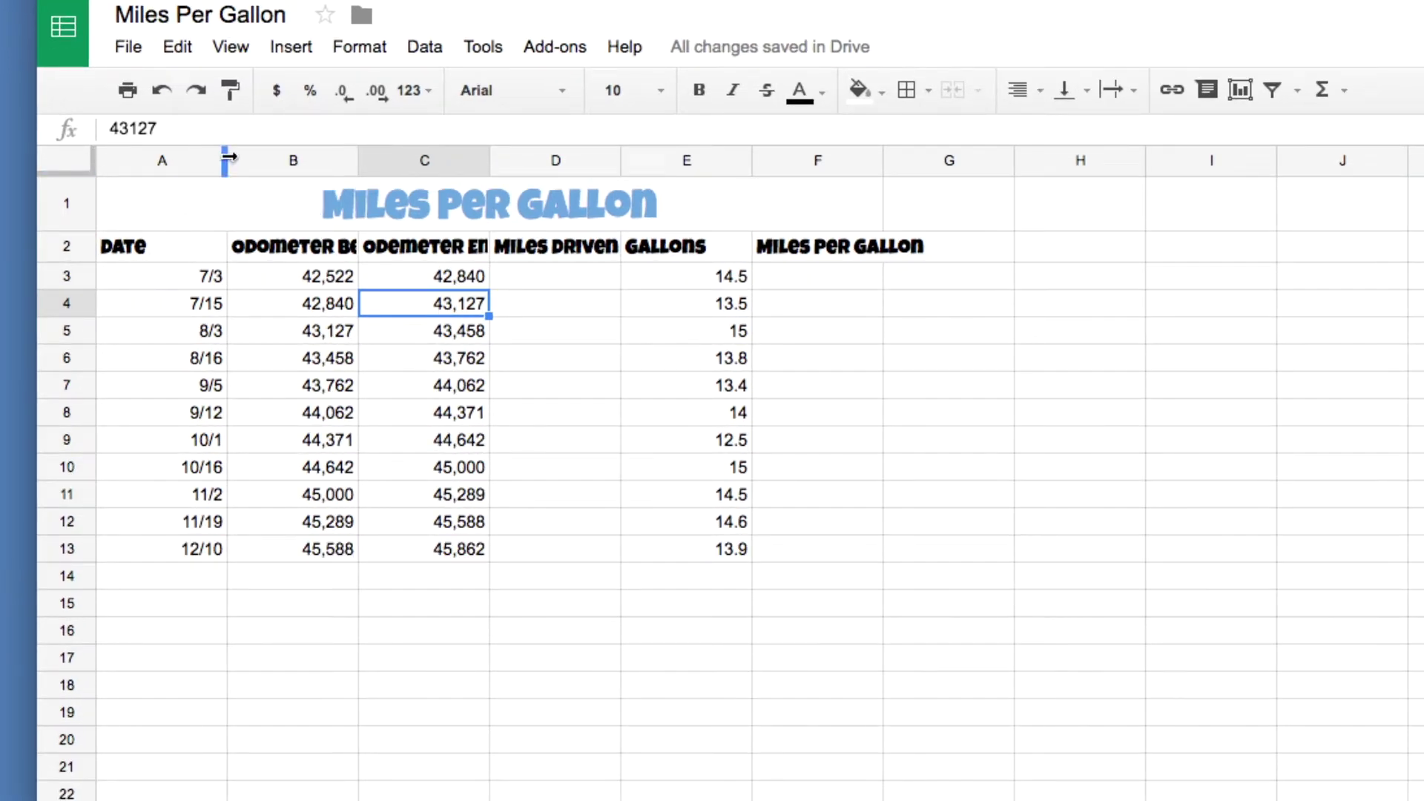
pyautogui.moveTo(223, 158); pyautogui.dragTo(159, 158)
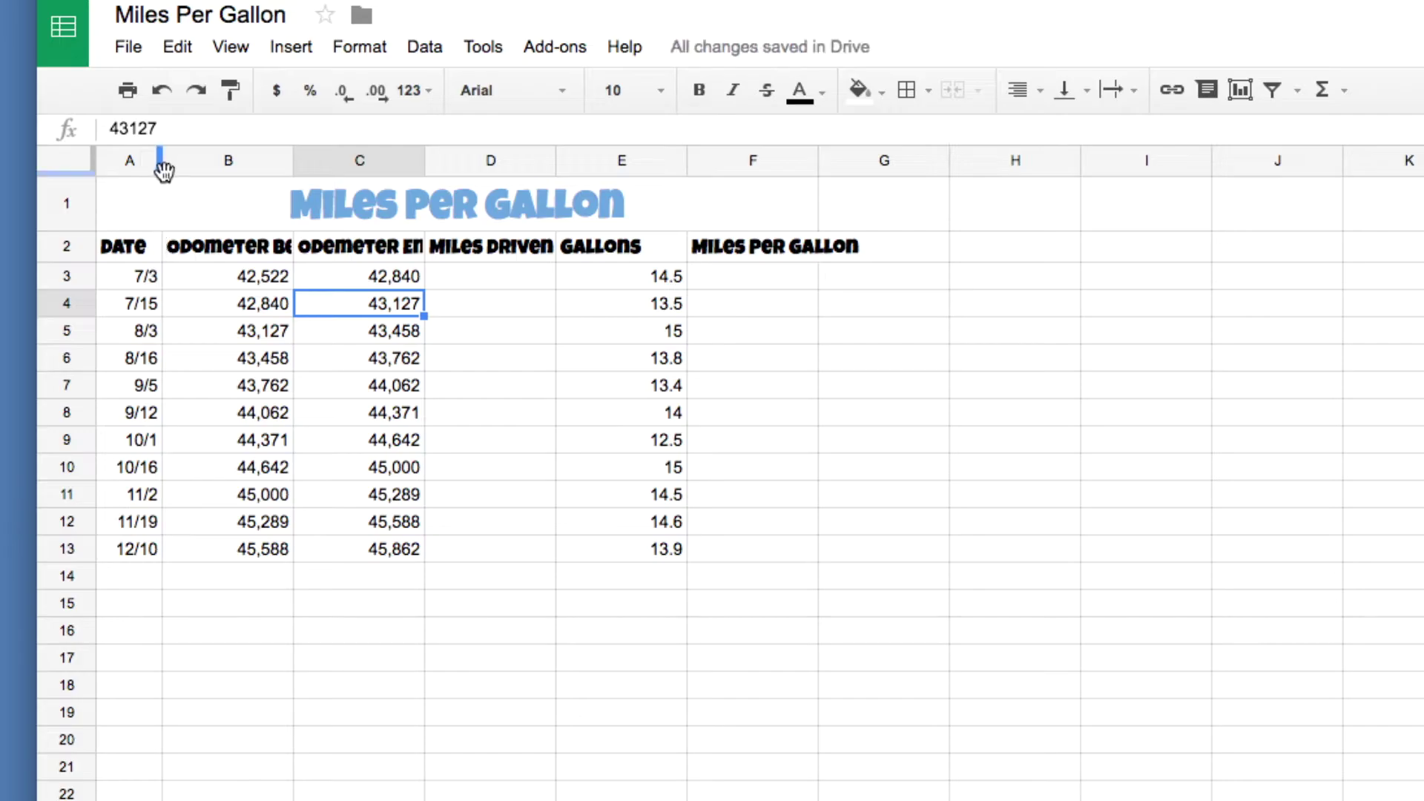
pyautogui.moveTo(160, 164); pyautogui.dragTo(161, 168)
# Turn on text wrapping for the two odometer headers in B2 and C2 and the Miles Per Gallon header in F2.
pyautogui.click(242, 252)
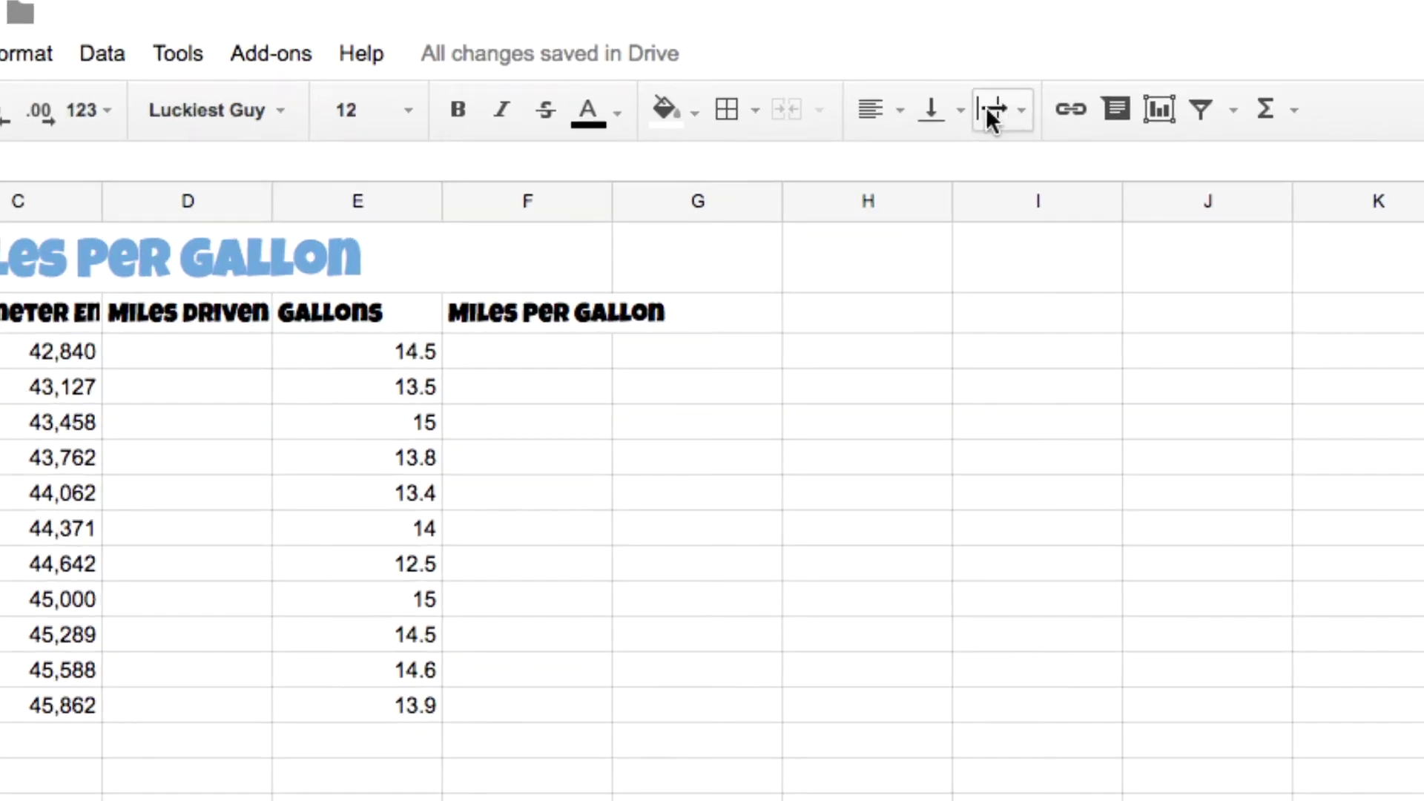
pyautogui.click(1022, 112)
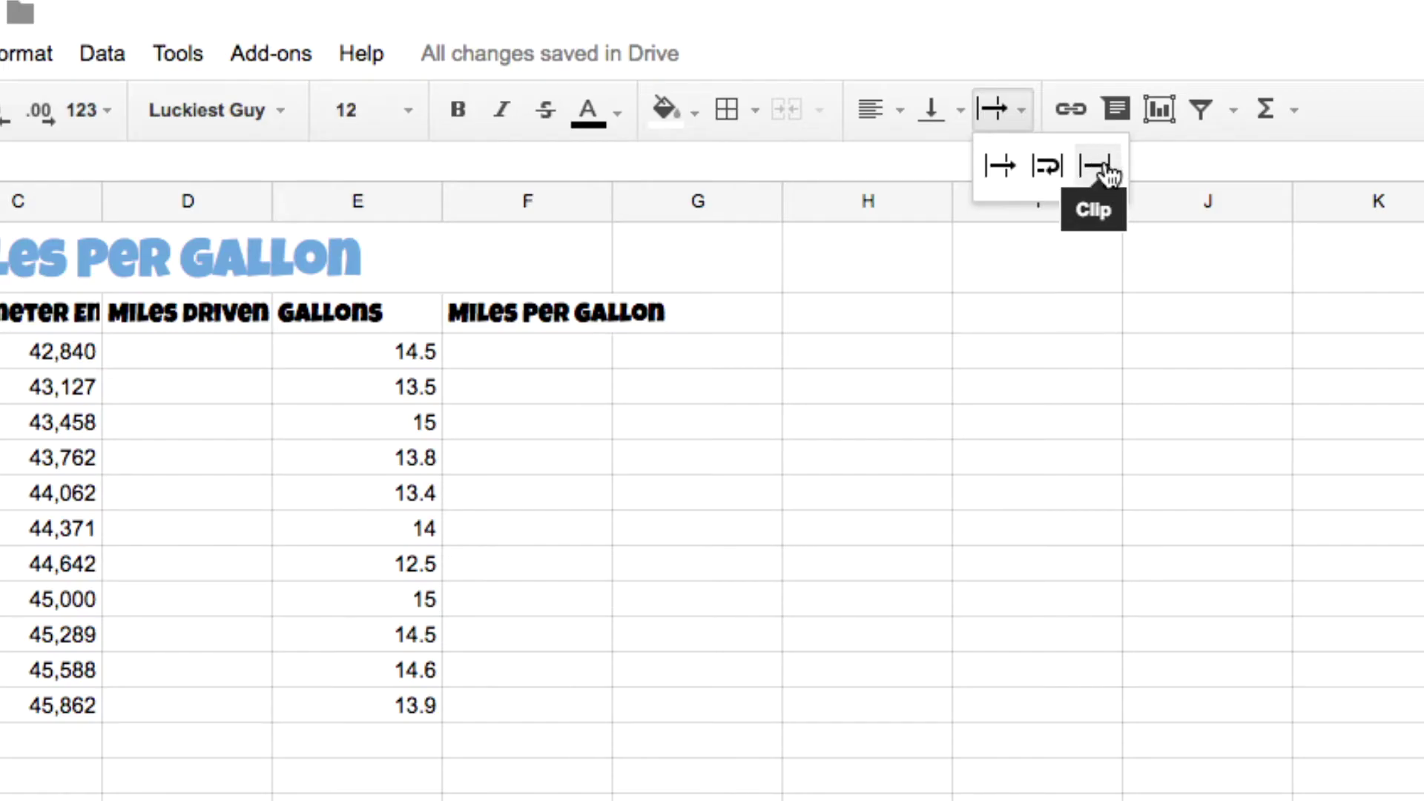
pyautogui.click(1053, 170)
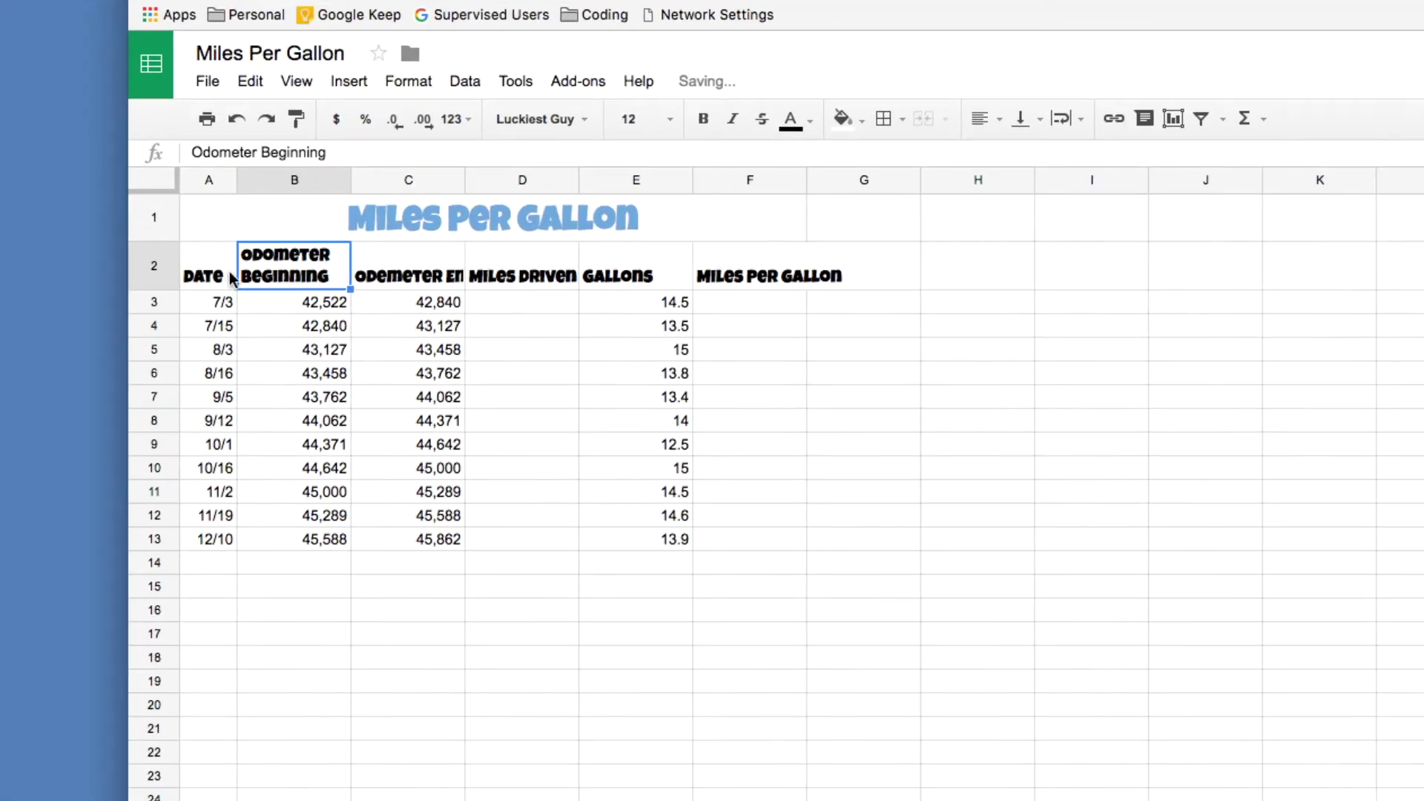
pyautogui.click(394, 278)
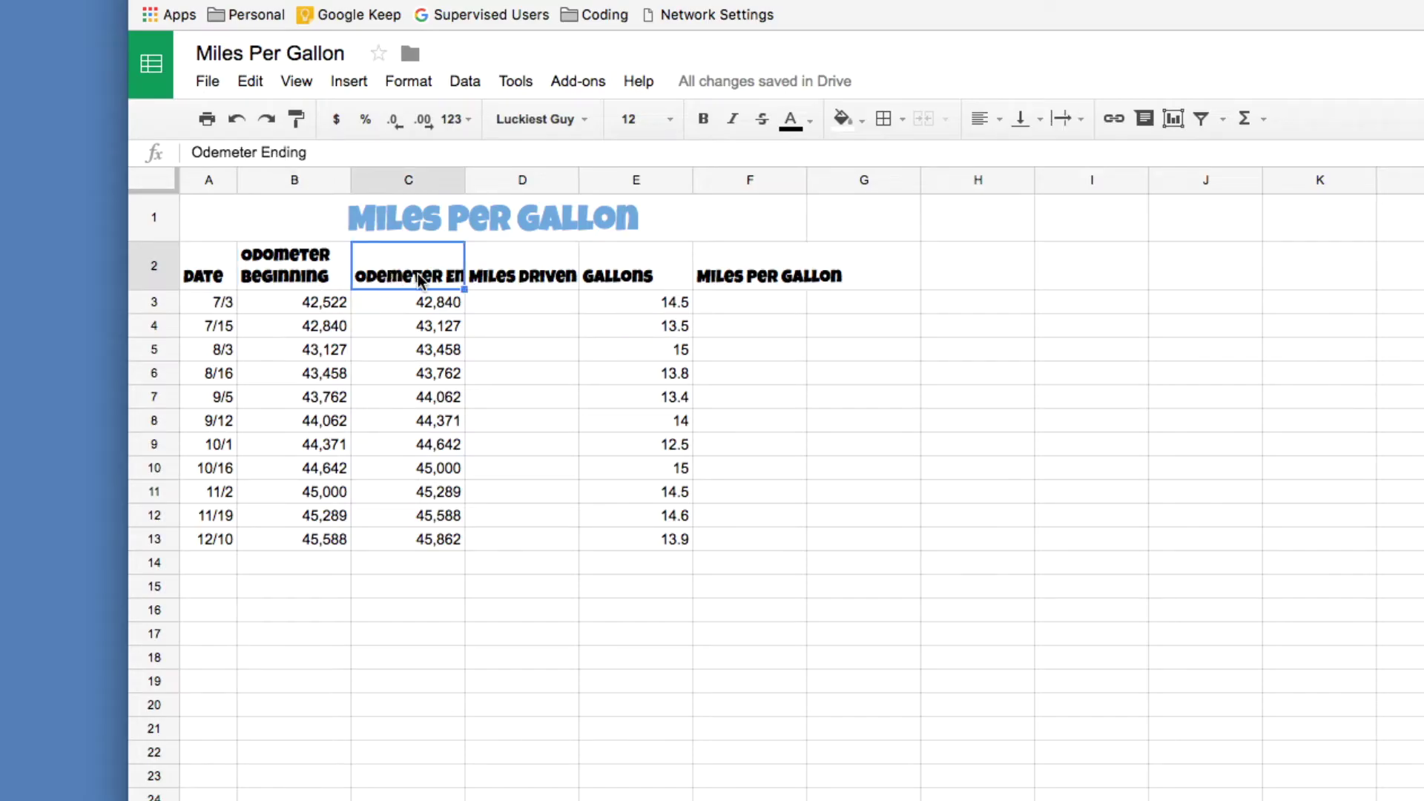
pyautogui.click(1069, 121)
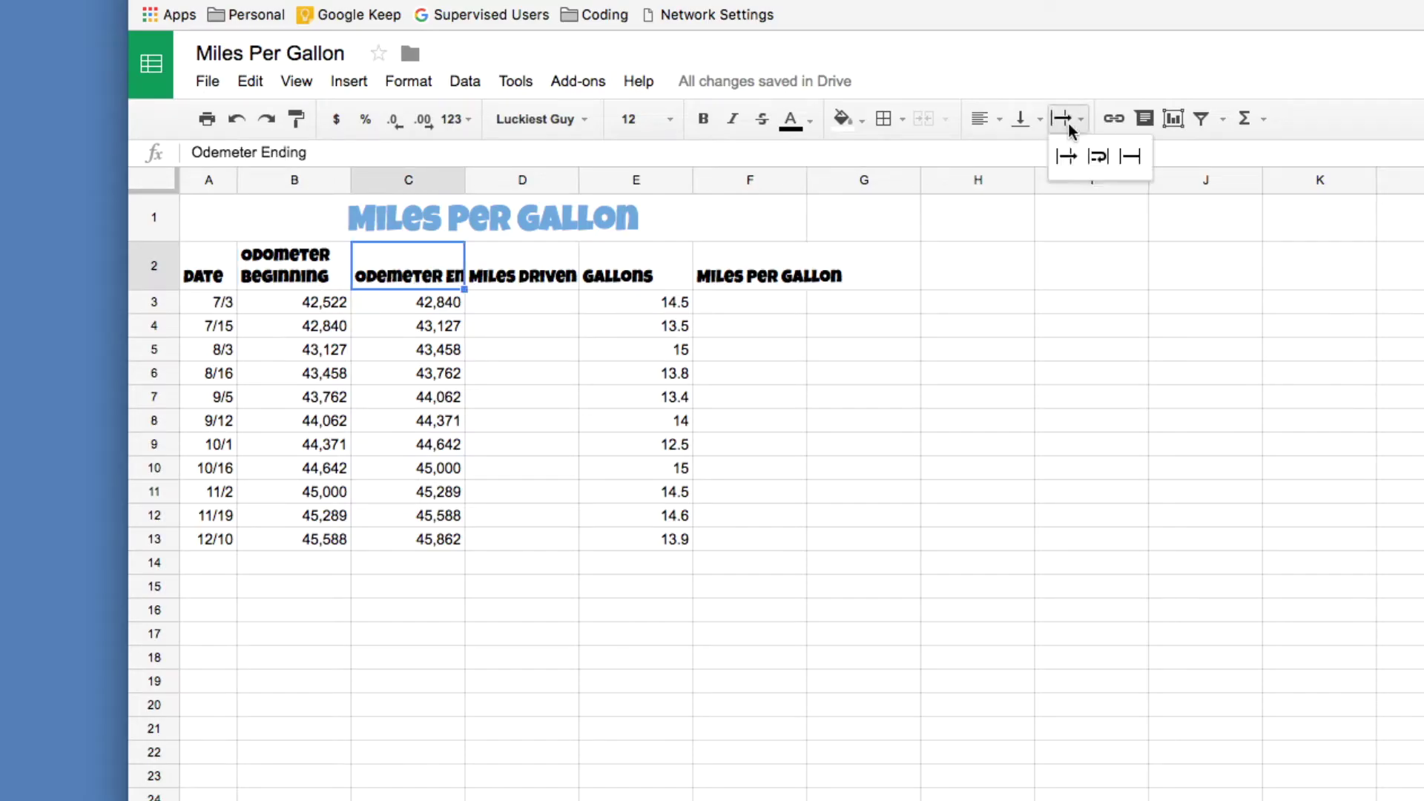
pyautogui.click(1095, 154)
pyautogui.click(741, 276)
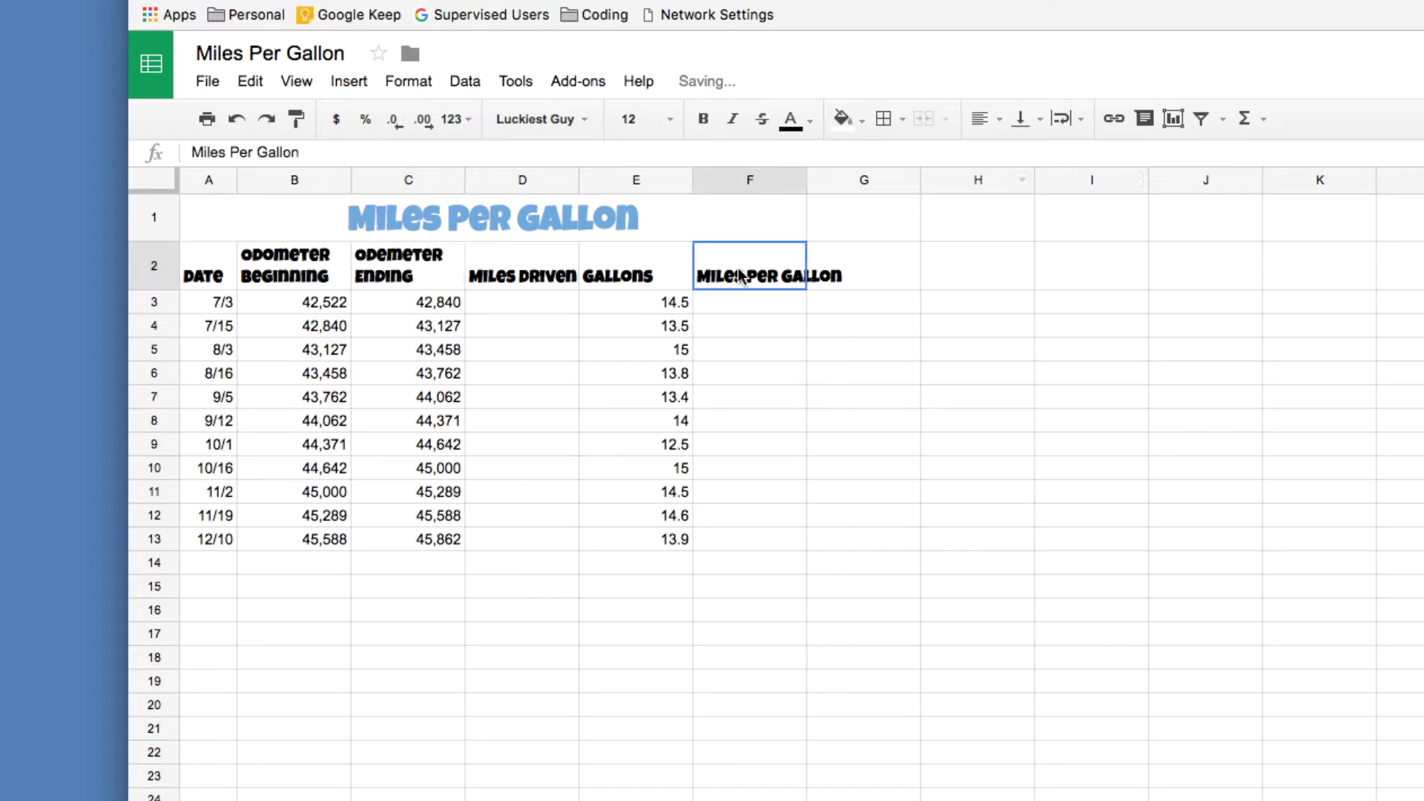
pyautogui.click(1067, 120)
pyautogui.click(1095, 154)
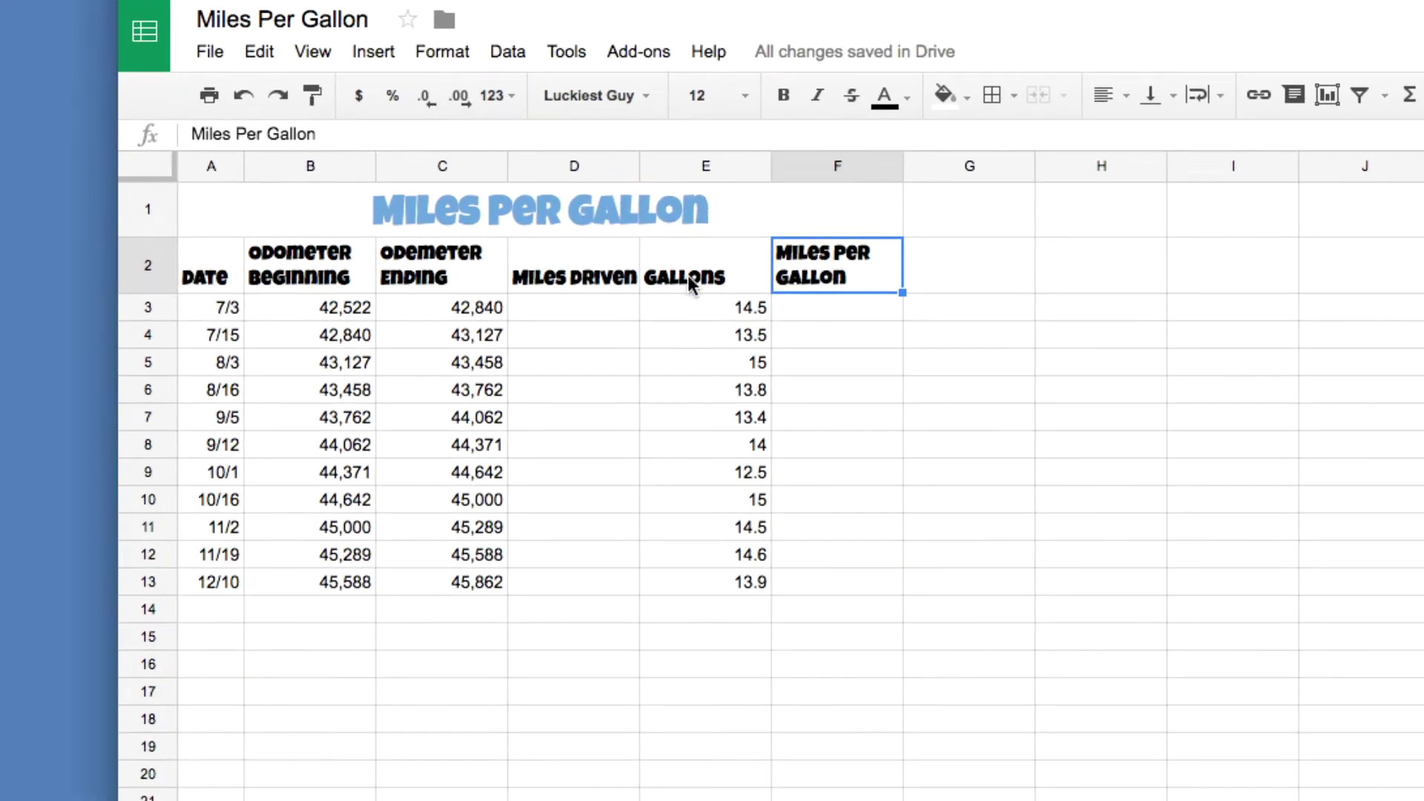
# Narrow columns B, C, E and F and slightly widen column D so each fits its header text.
pyautogui.moveTo(375, 168); pyautogui.dragTo(362, 168)
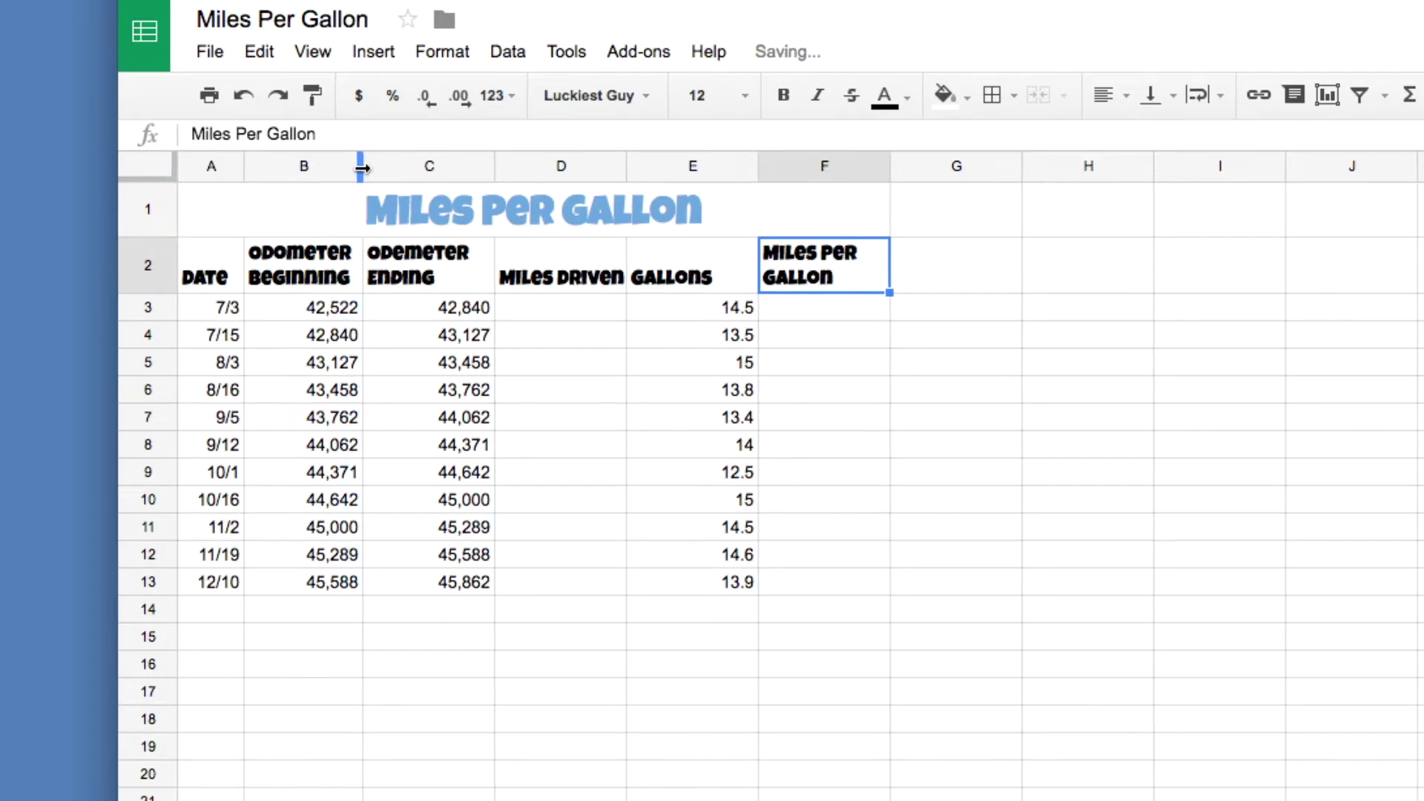
pyautogui.moveTo(494, 166); pyautogui.dragTo(478, 164)
pyautogui.moveTo(611, 166); pyautogui.dragTo(620, 166)
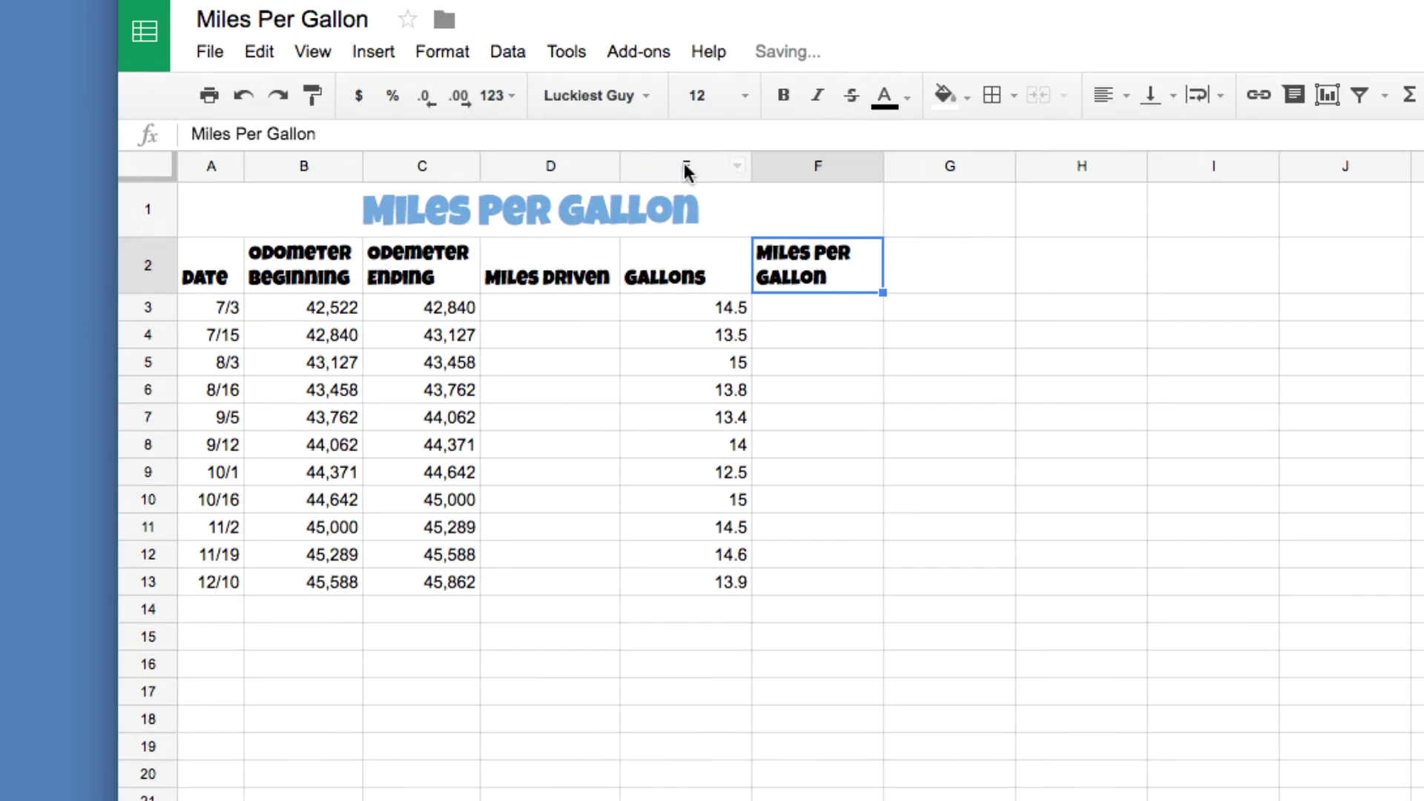
pyautogui.moveTo(752, 166); pyautogui.dragTo(724, 167)
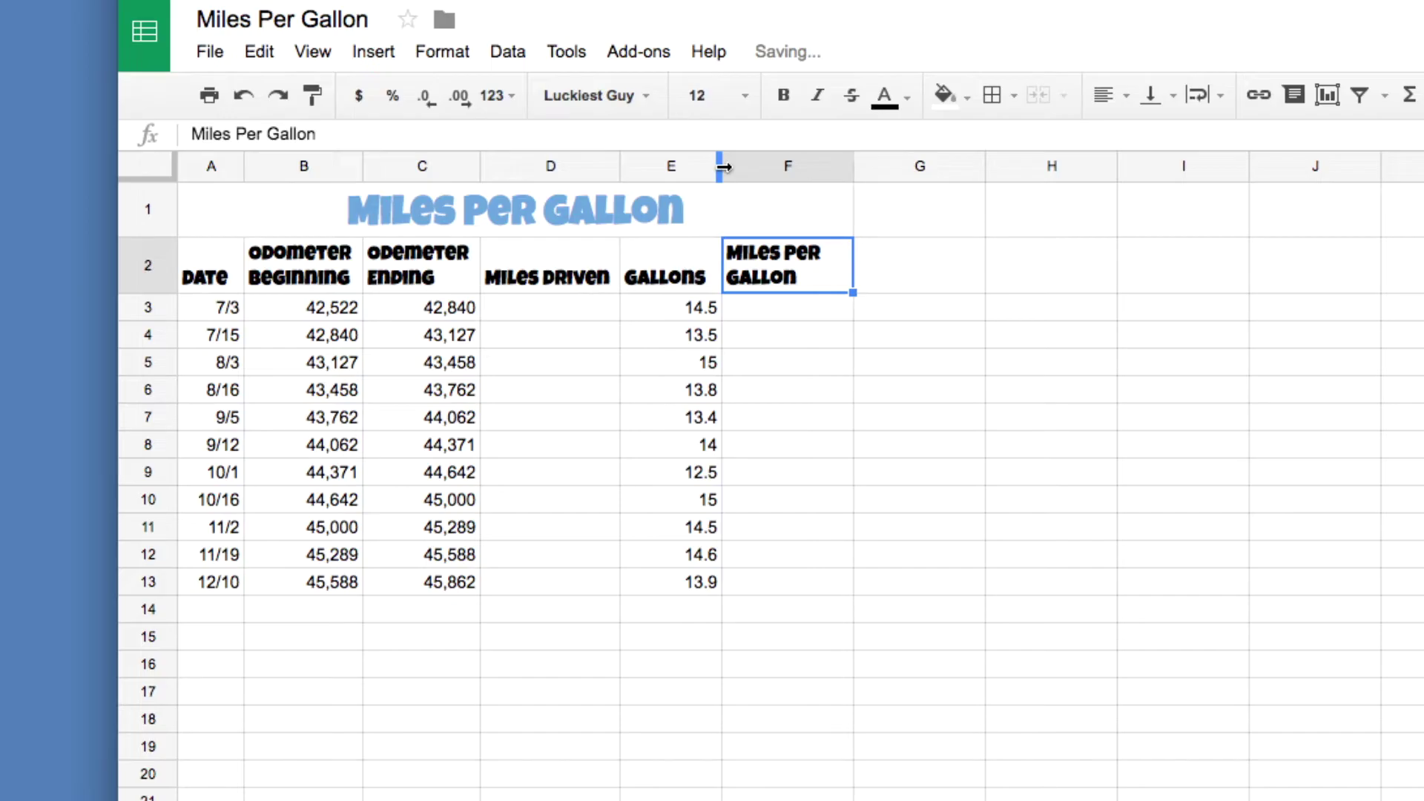
pyautogui.moveTo(852, 171); pyautogui.dragTo(837, 168)
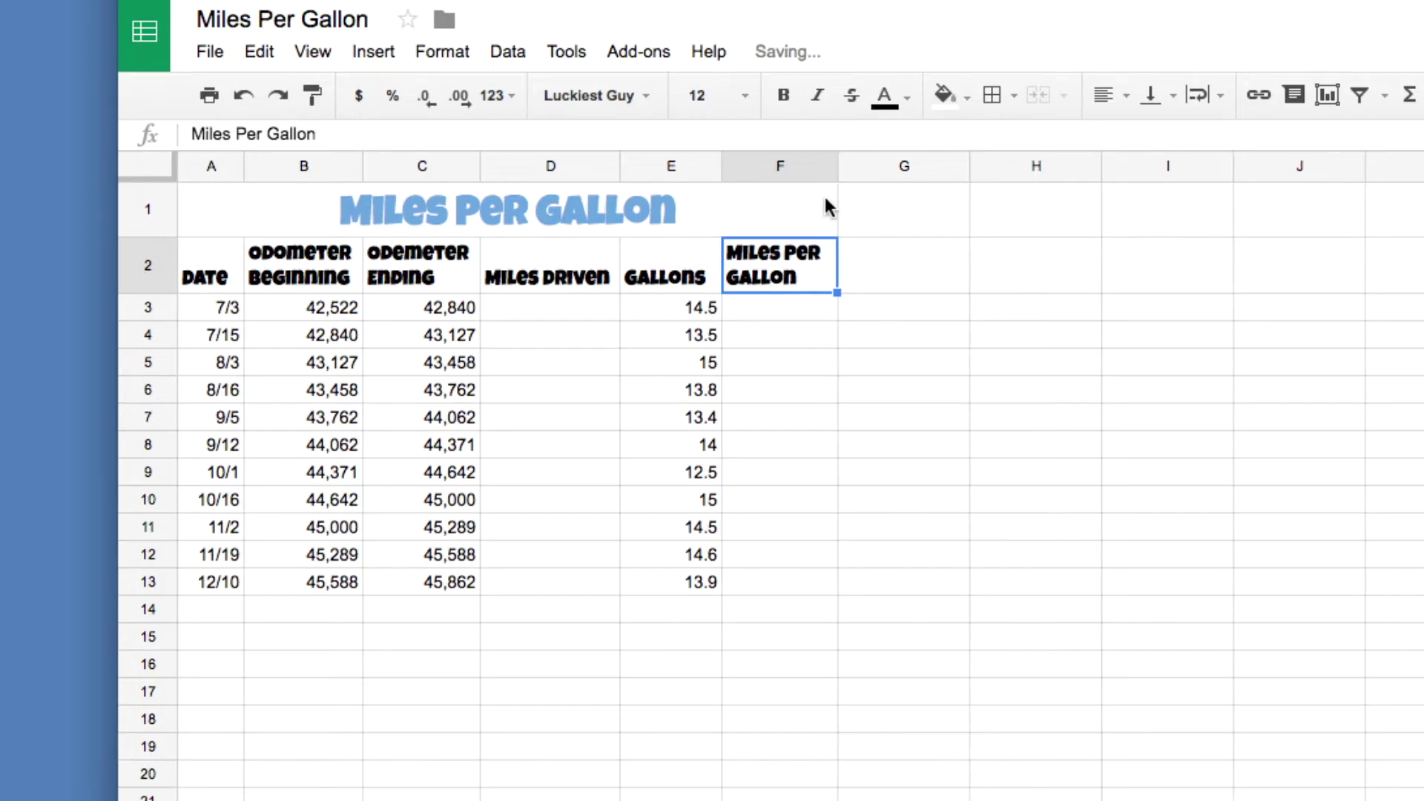
# Center the column headers in A2:F2 horizontally.
pyautogui.click(199, 267)
pyautogui.moveTo(199, 267); pyautogui.dragTo(790, 236)
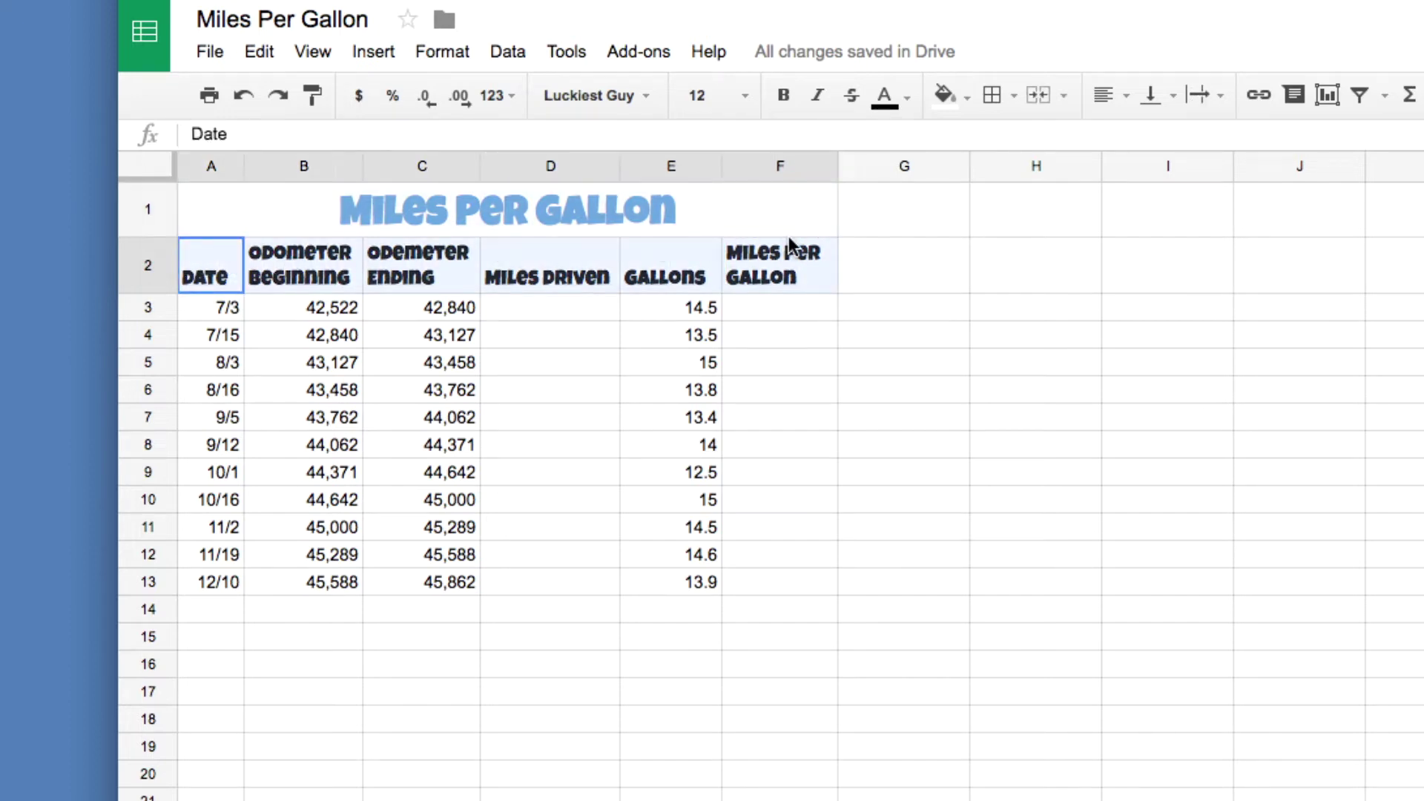
pyautogui.click(1113, 100)
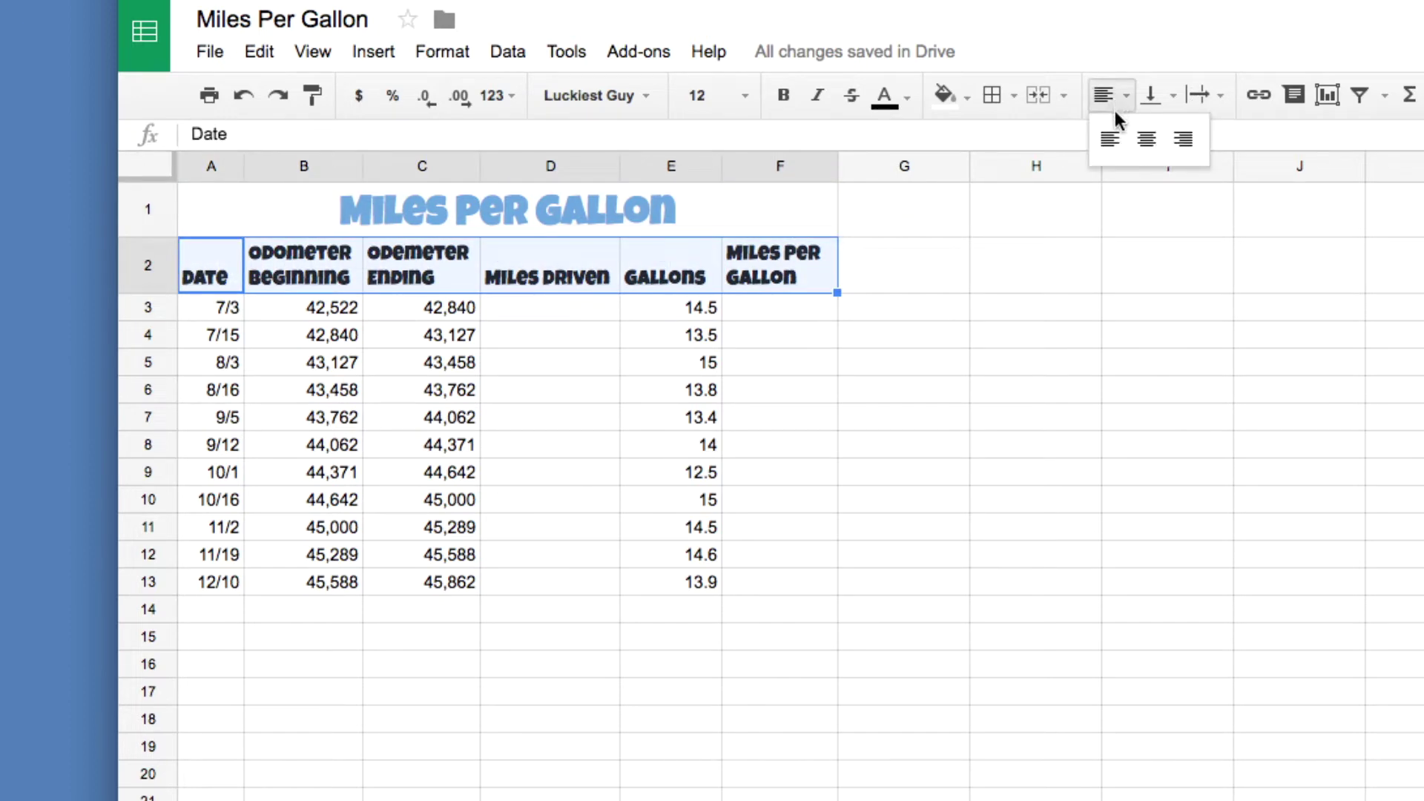
pyautogui.click(1148, 141)
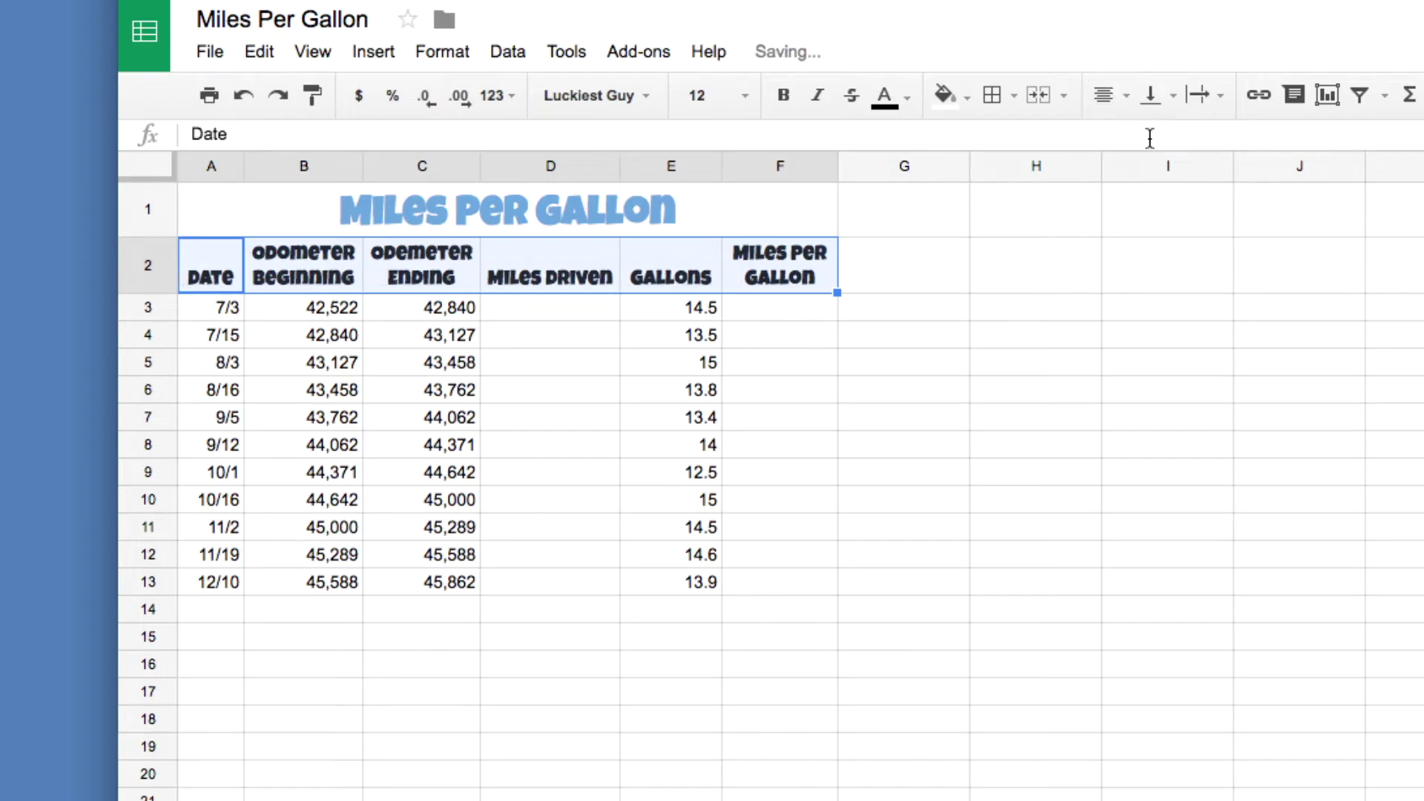
pyautogui.click(256, 312)
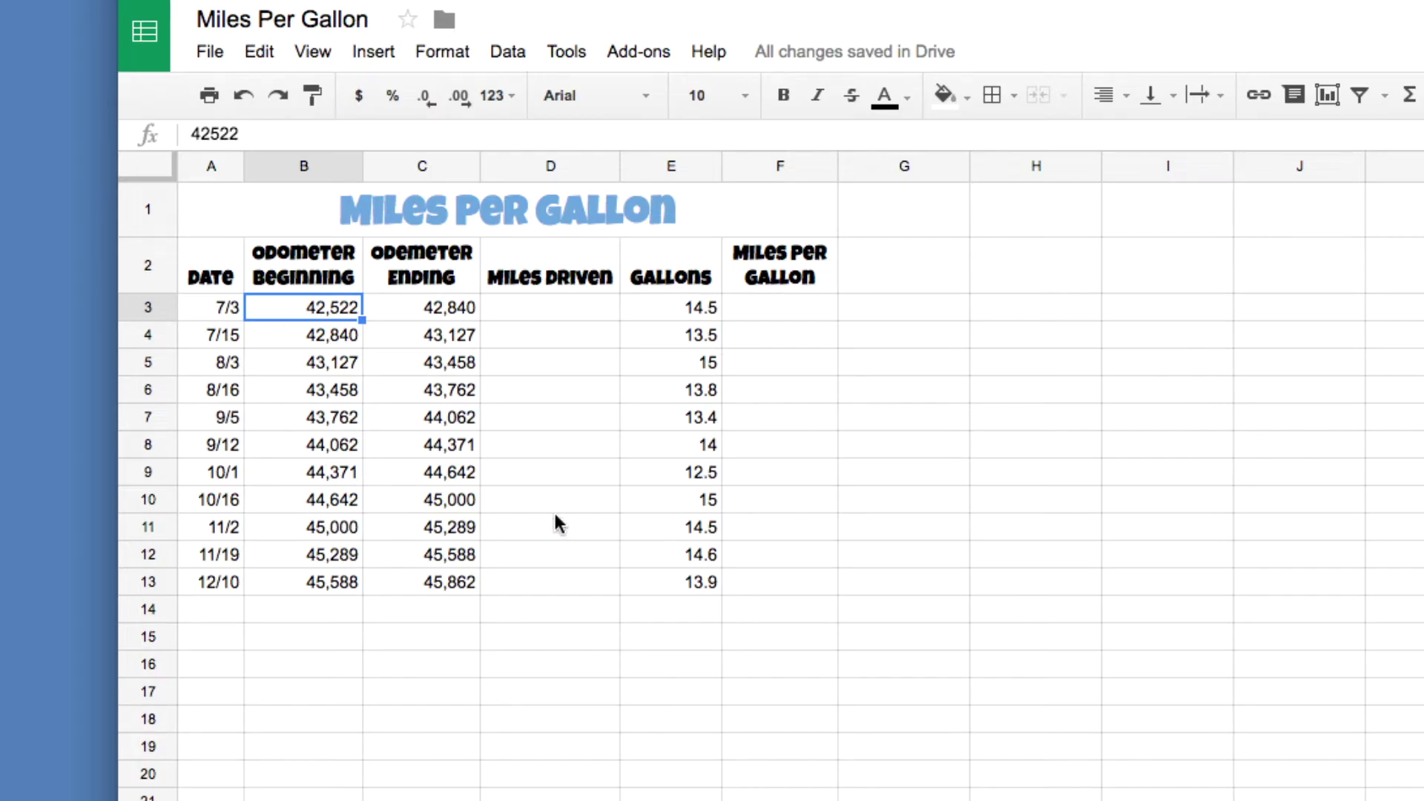
# Apply alternating row colors to A2:F13 with a header row, using the blue formatting style.
pyautogui.click(200, 269)
pyautogui.moveTo(217, 257); pyautogui.dragTo(775, 588)
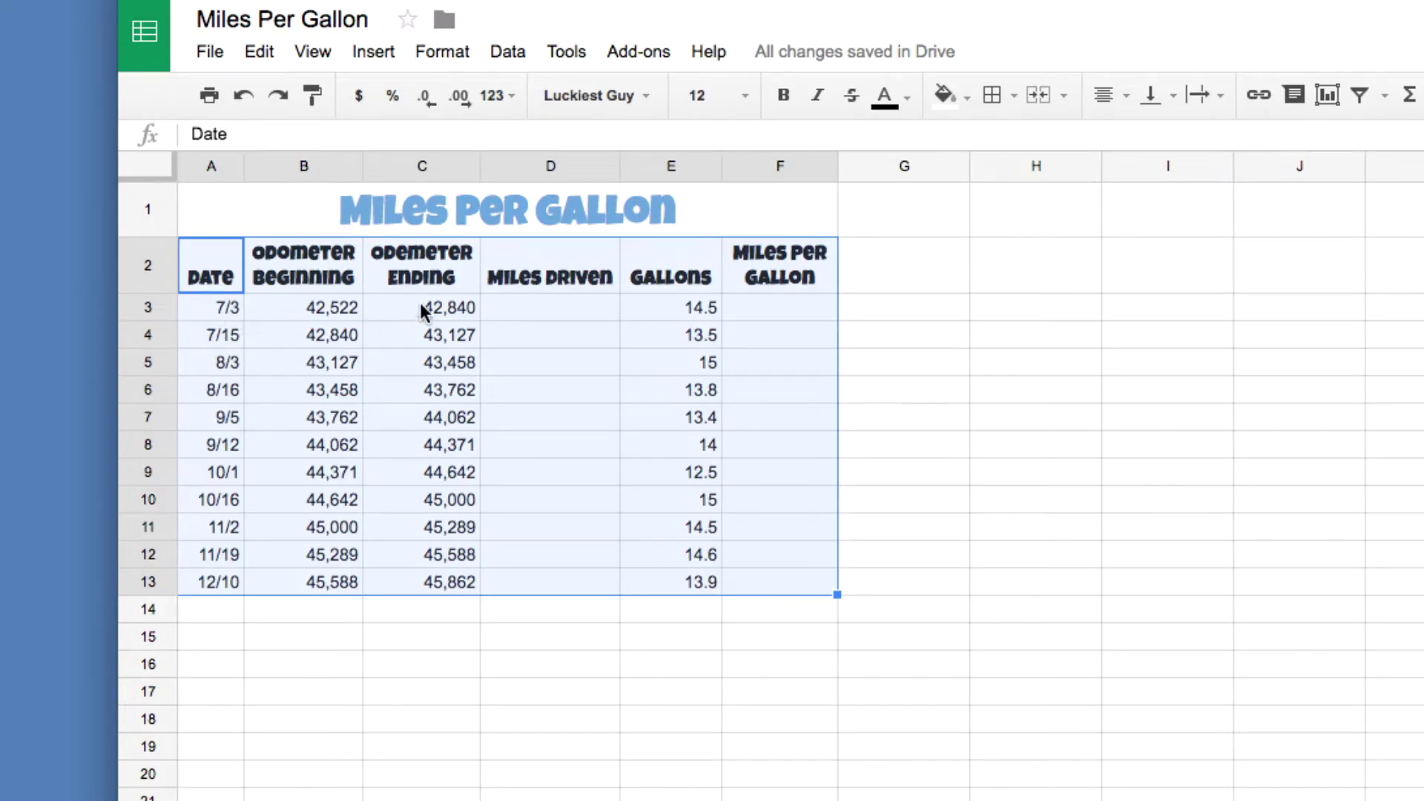
pyautogui.click(969, 100)
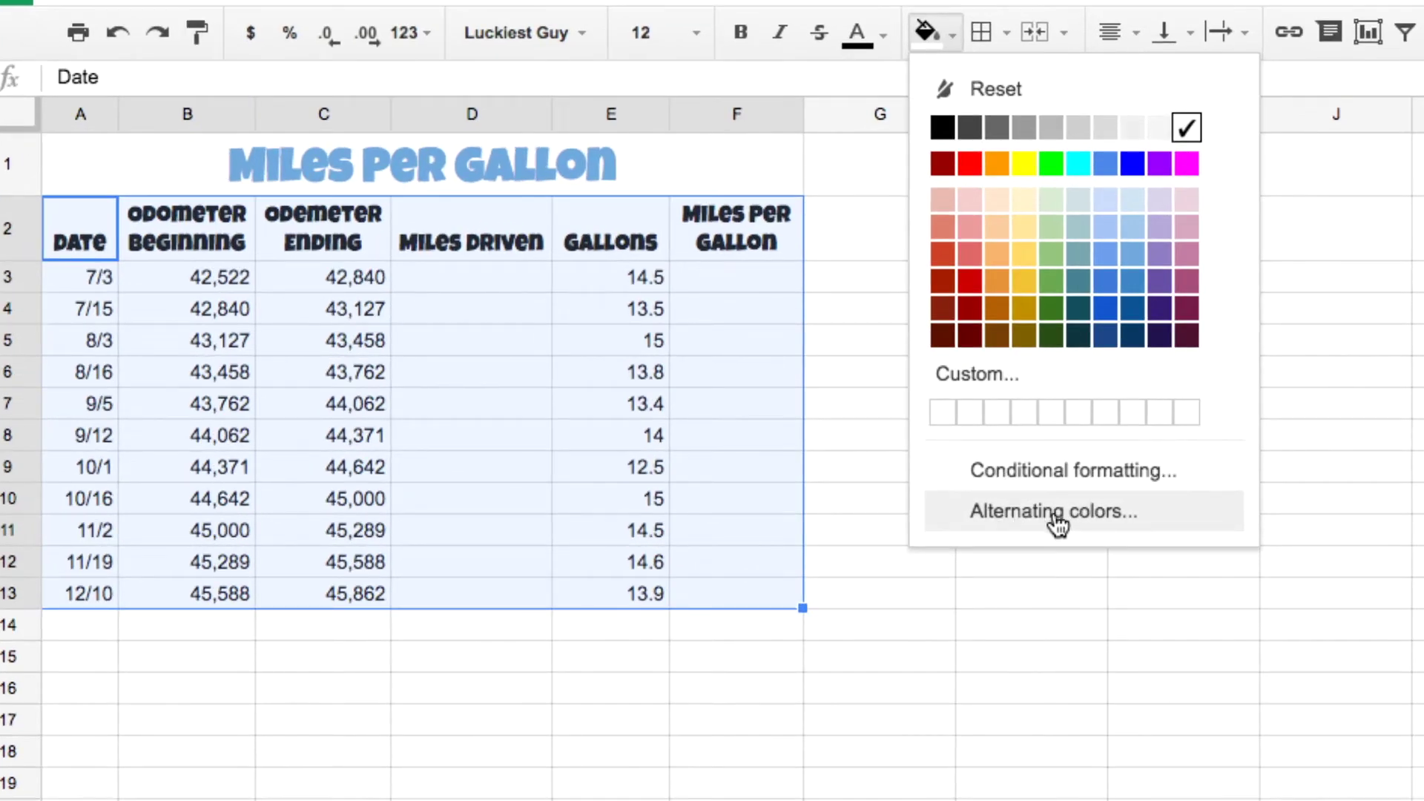
pyautogui.click(1024, 526)
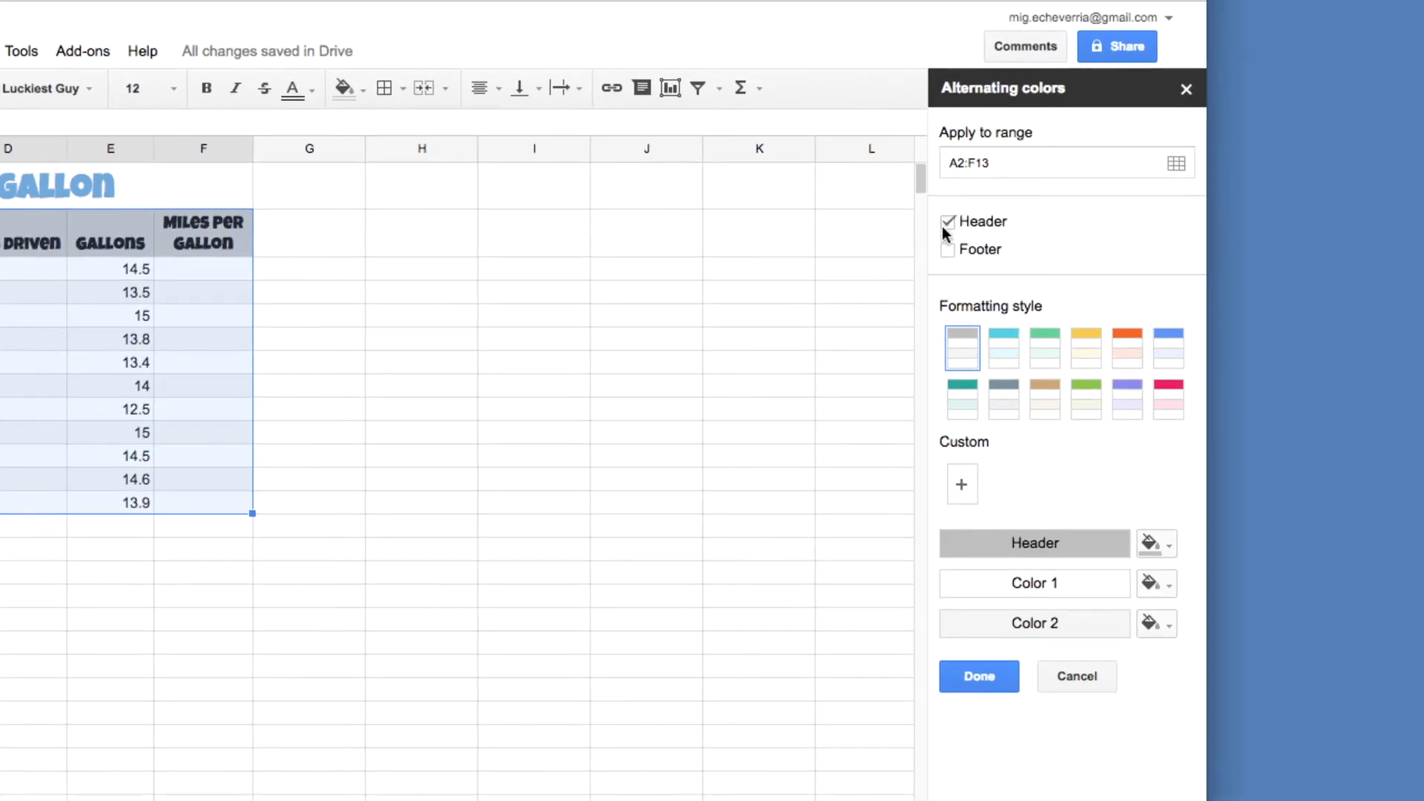
pyautogui.click(1009, 352)
pyautogui.click(1048, 356)
pyautogui.click(1087, 354)
pyautogui.click(1152, 348)
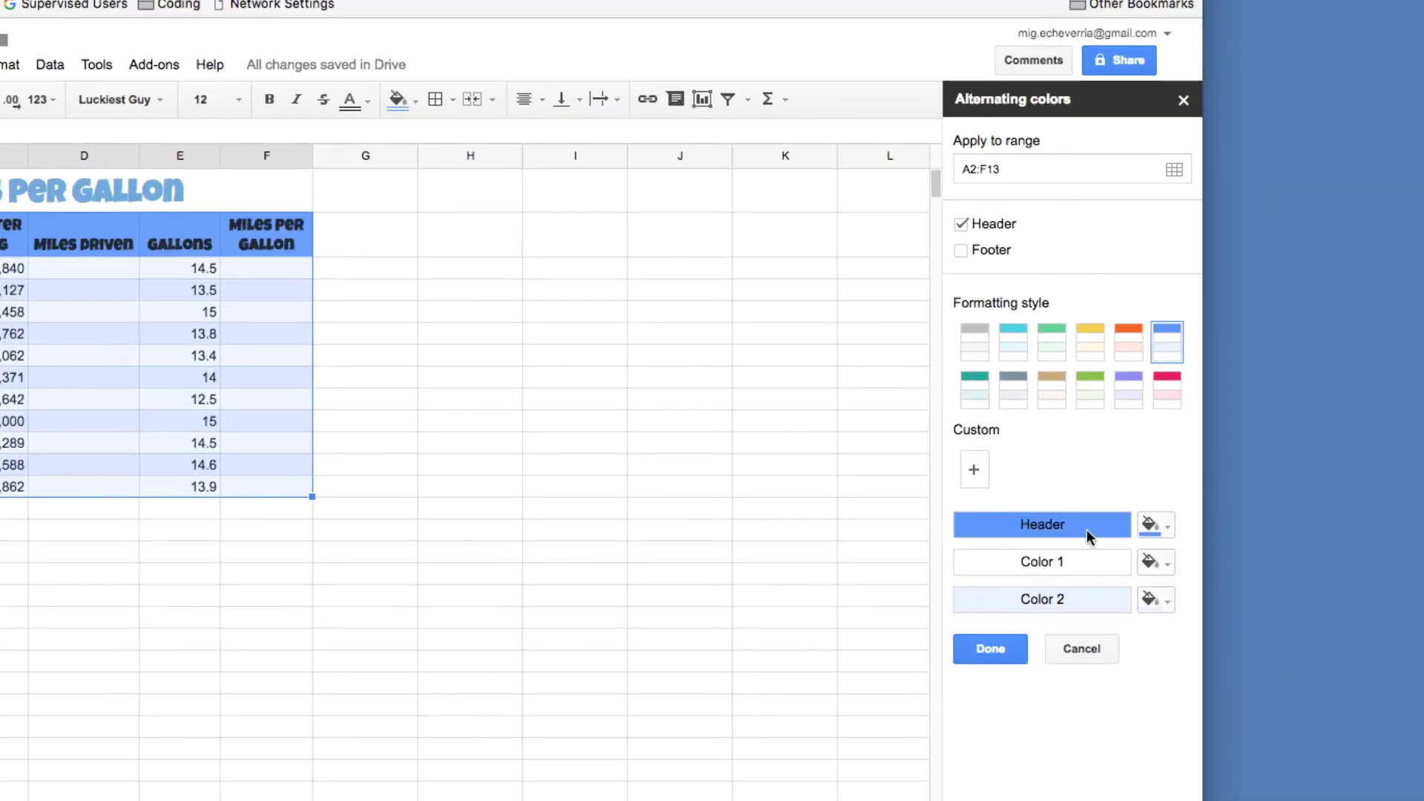
pyautogui.click(997, 652)
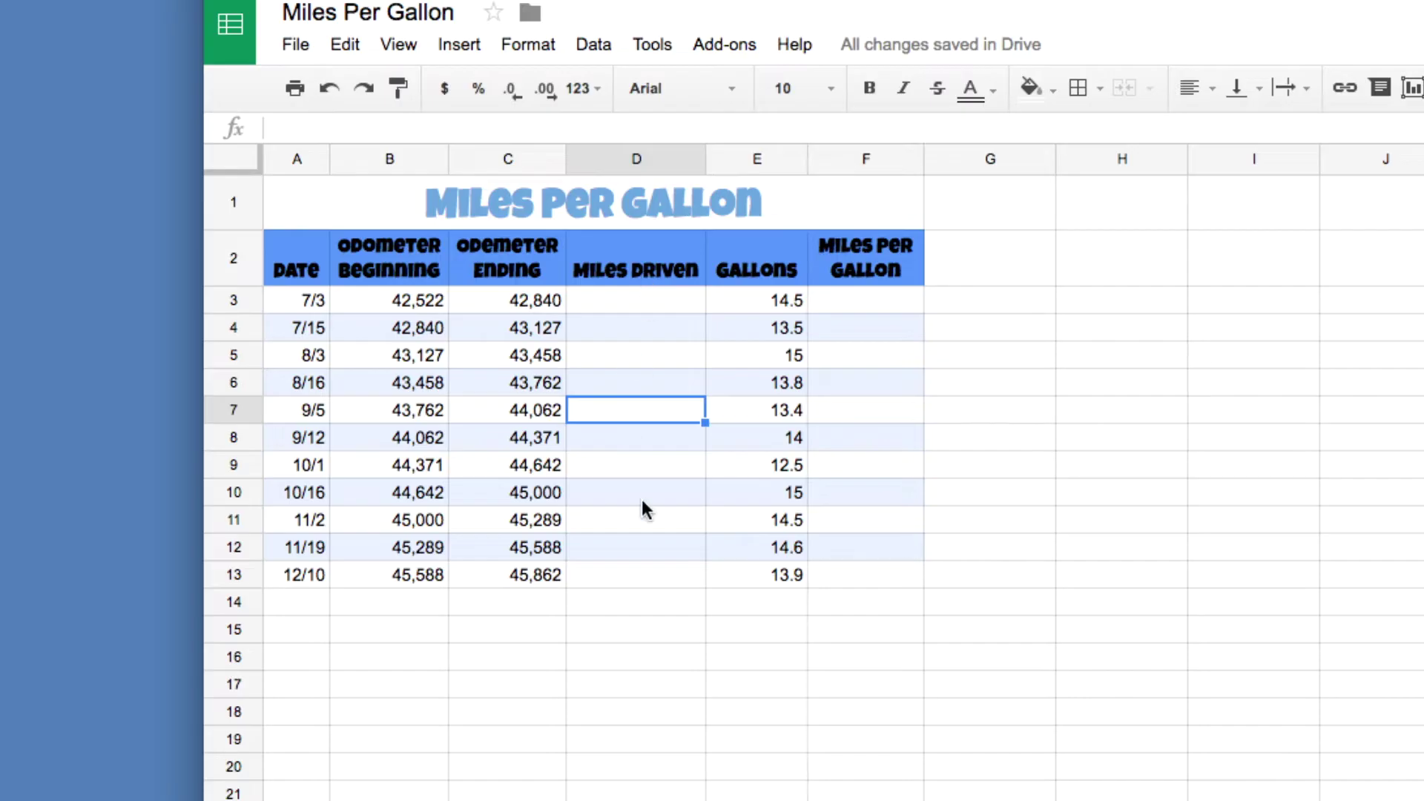
# Enter the formula =C3-B3 in D3 to calculate the miles driven for the first date.
pyautogui.click(640, 303)
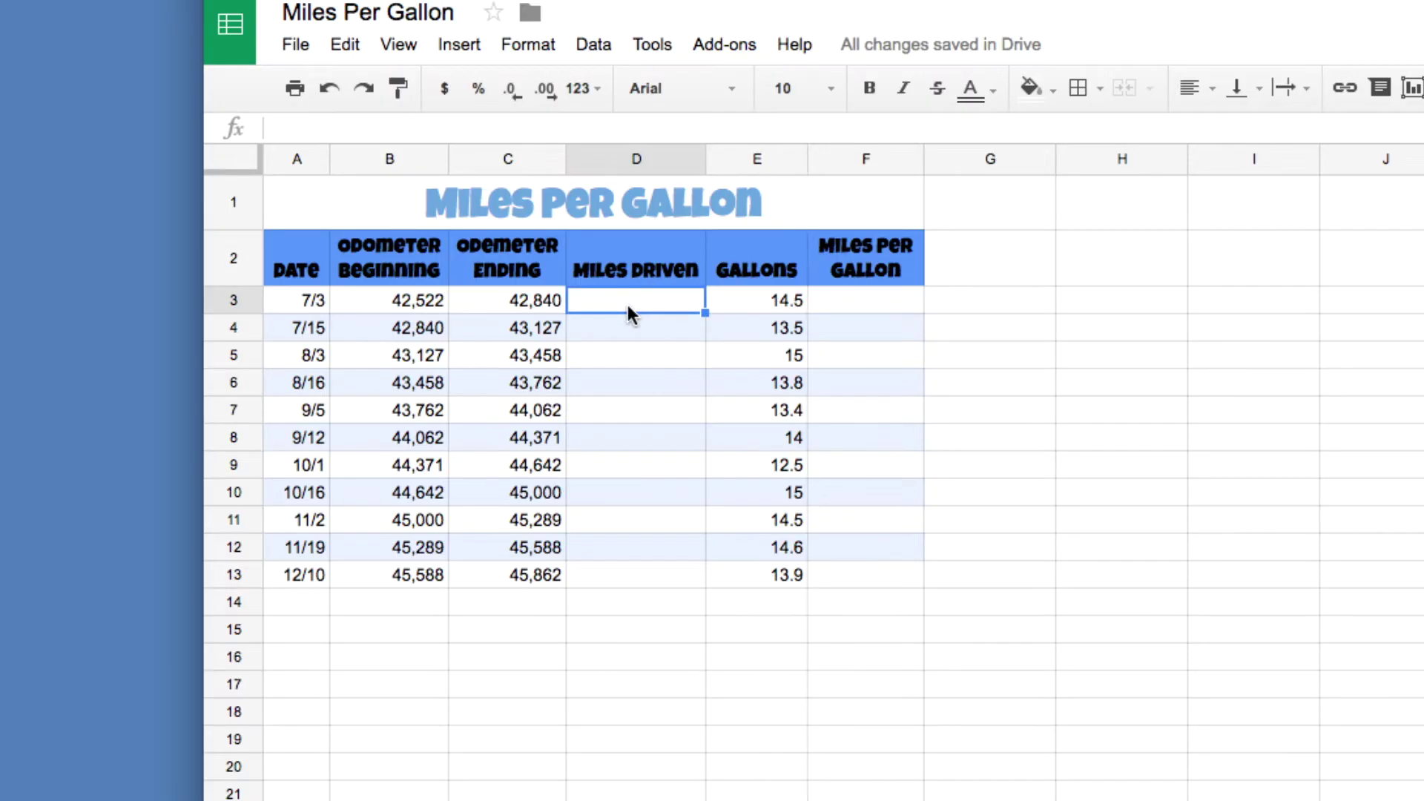
pyautogui.write('=')
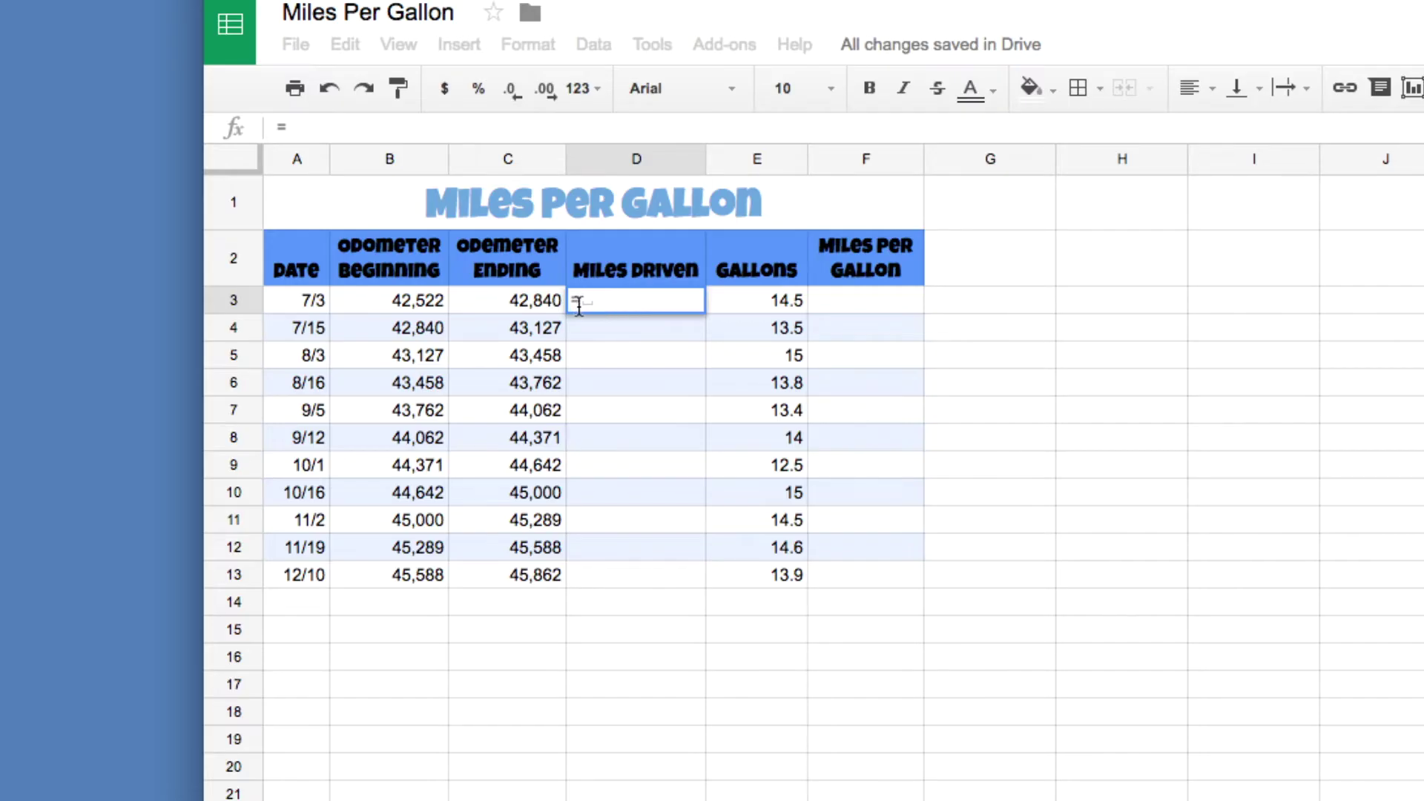
pyautogui.click(519, 300)
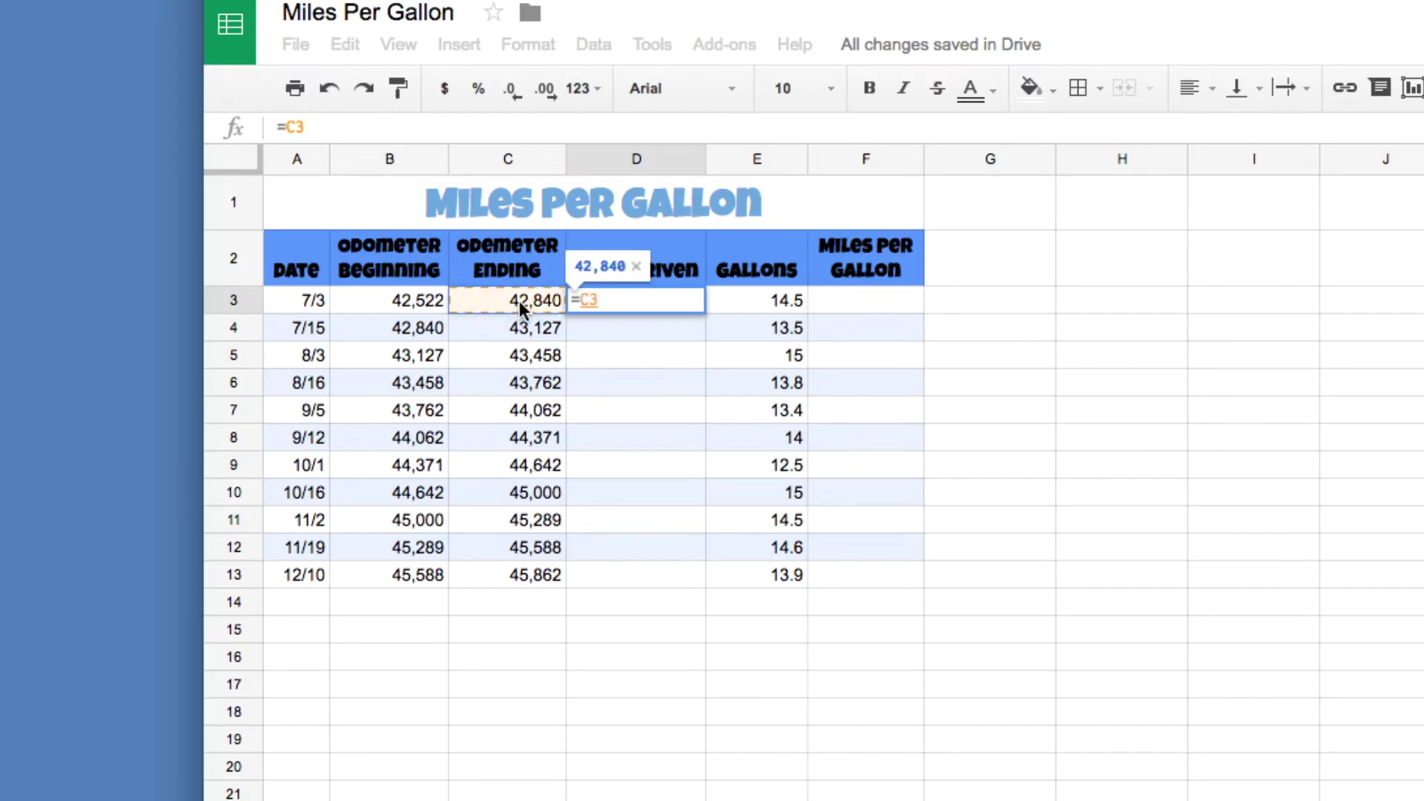
pyautogui.write('-')
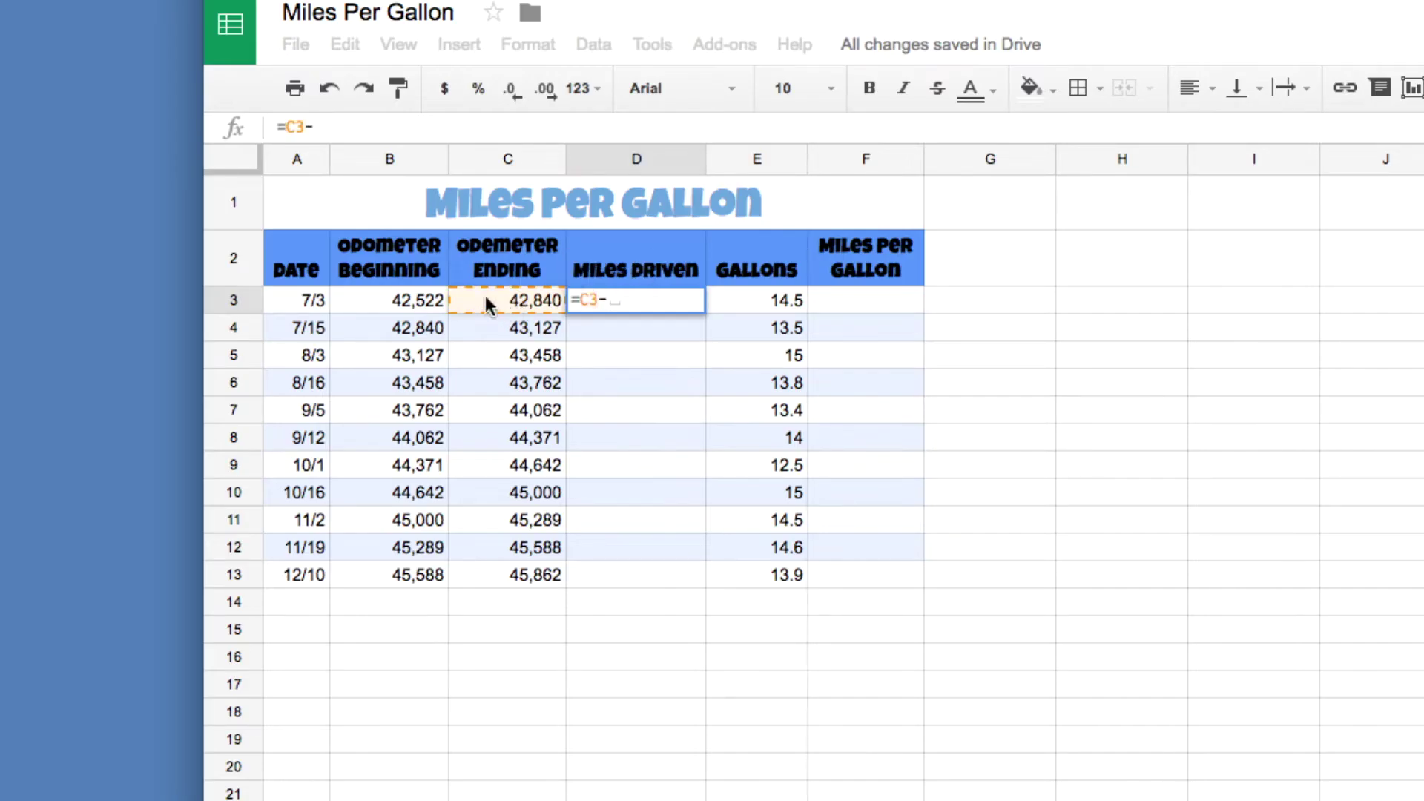
pyautogui.click(415, 301)
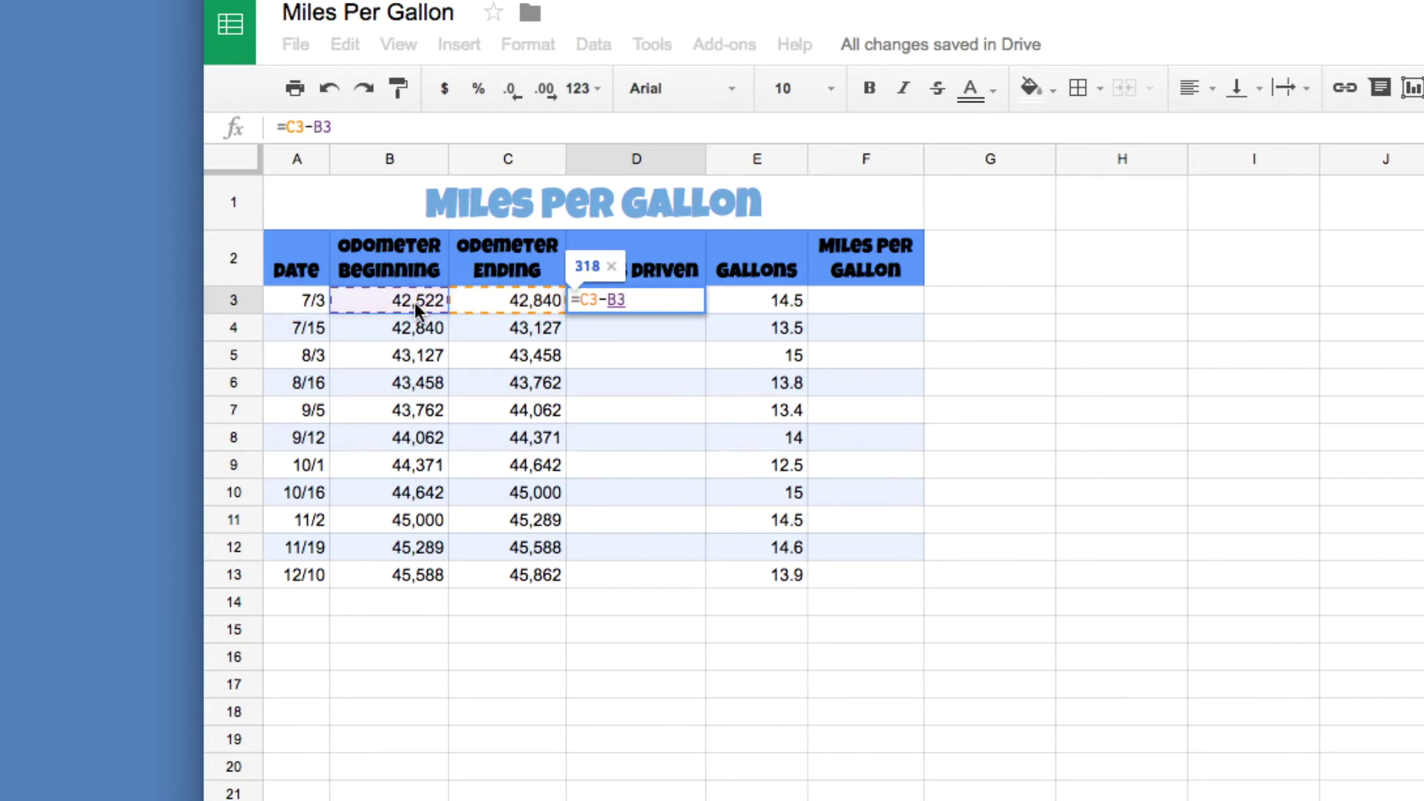
pyautogui.press('Return')
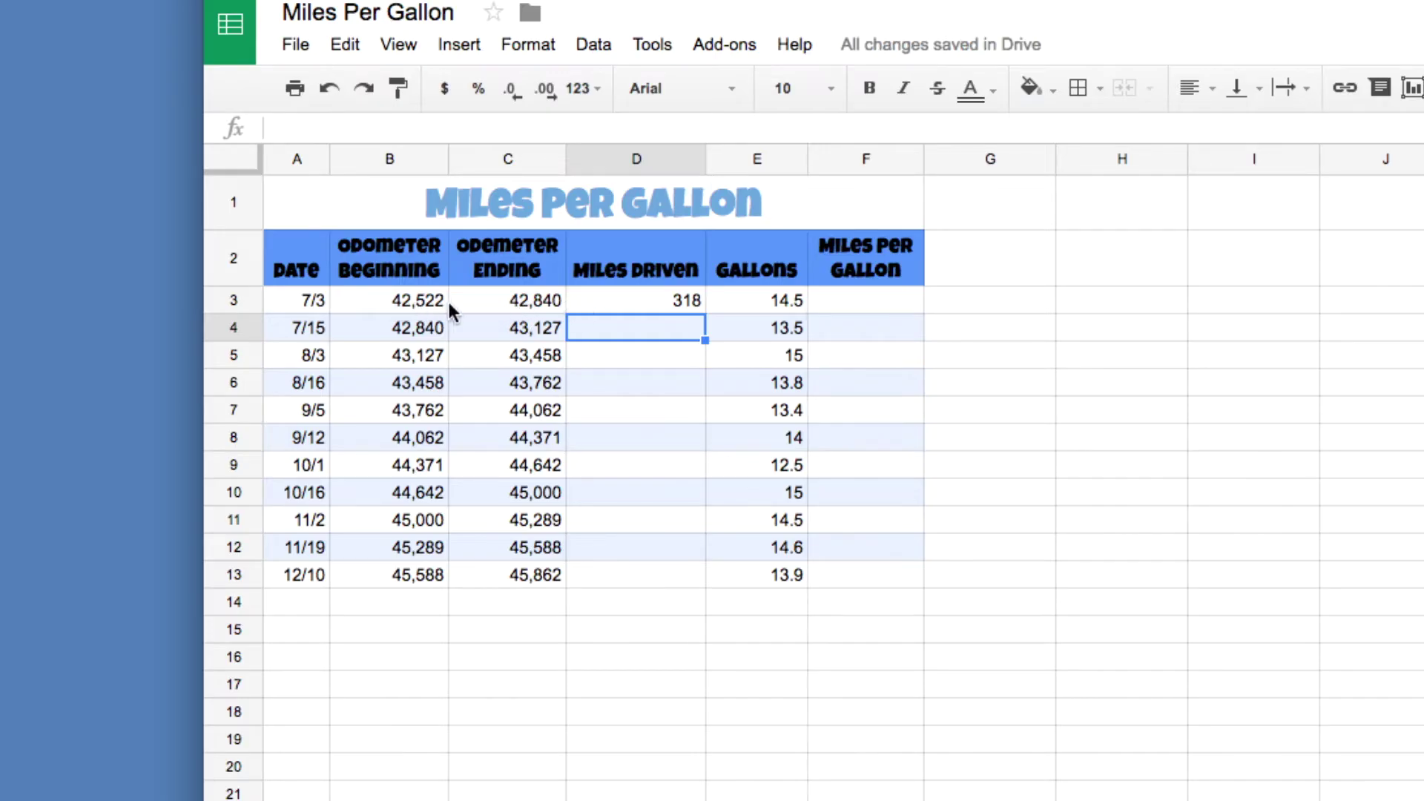
# Fill the Miles Driven formula from D3 down through D13.
pyautogui.click(657, 304)
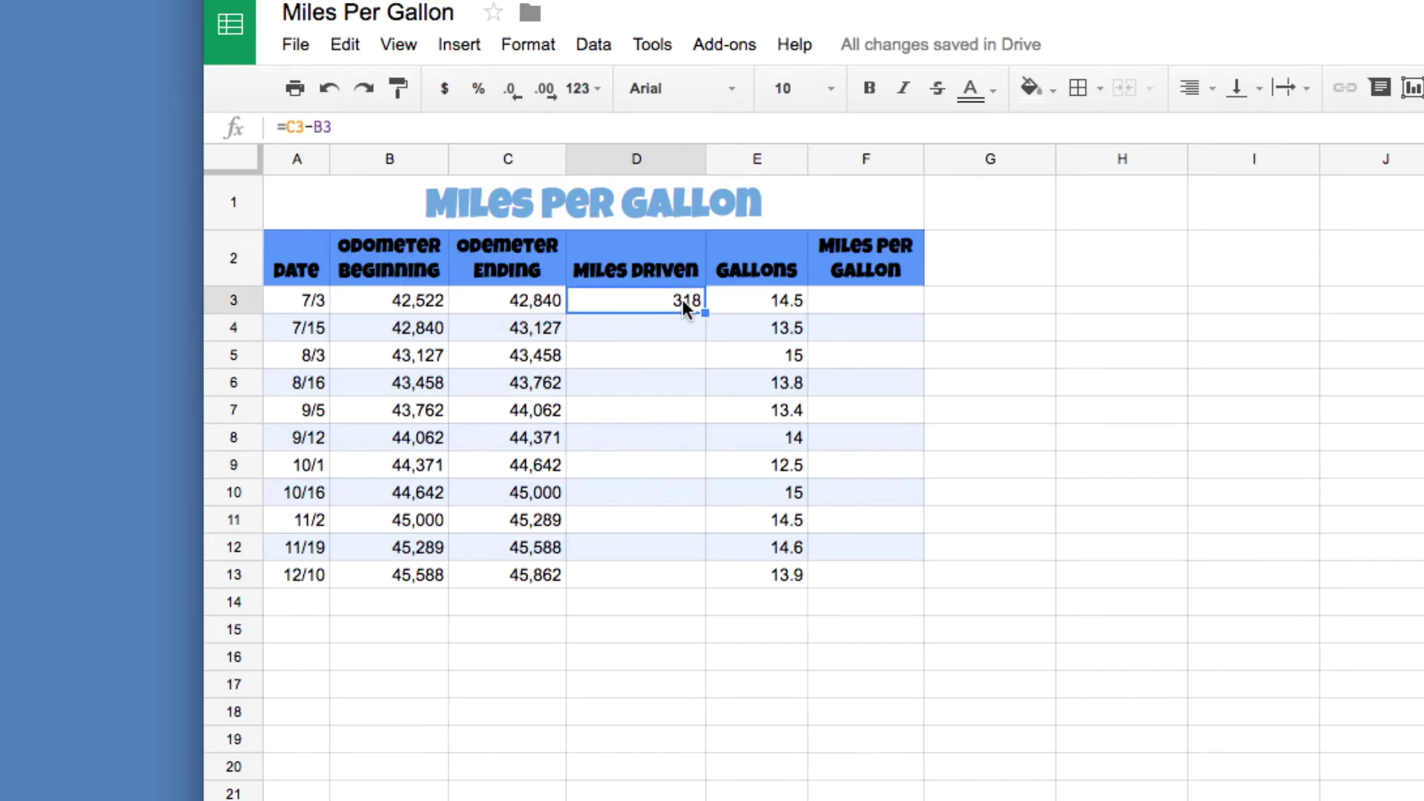
pyautogui.click(639, 320)
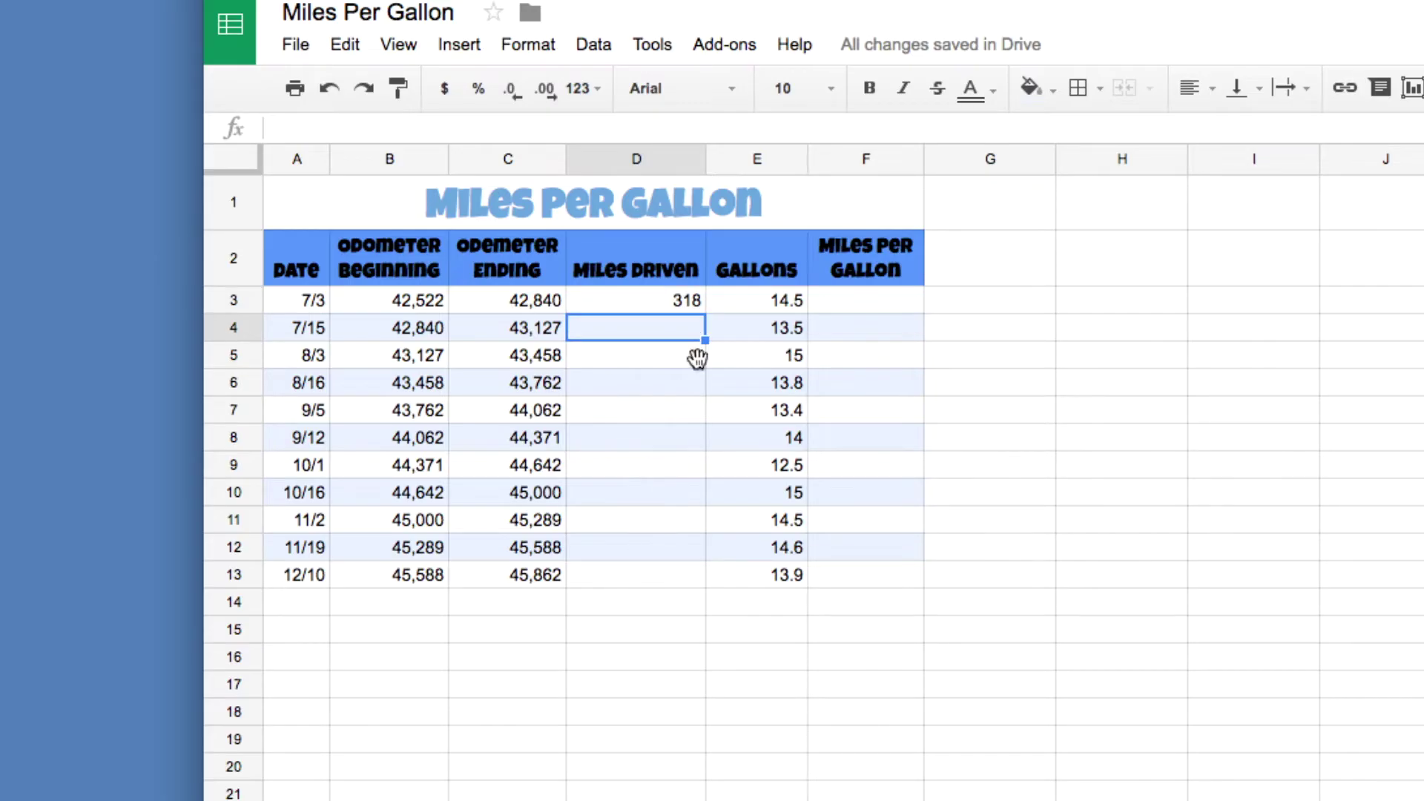
pyautogui.click(674, 304)
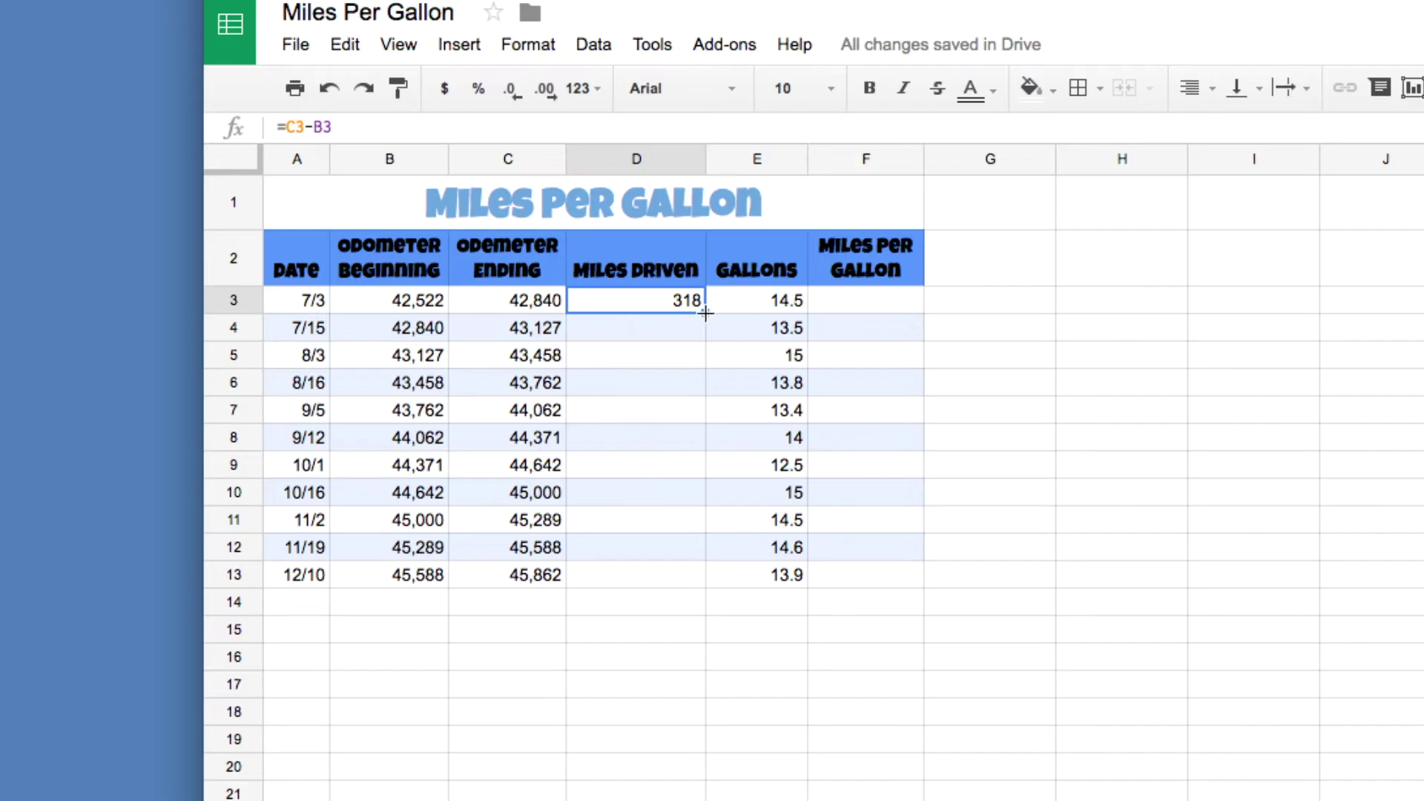
pyautogui.moveTo(706, 314); pyautogui.dragTo(705, 570)
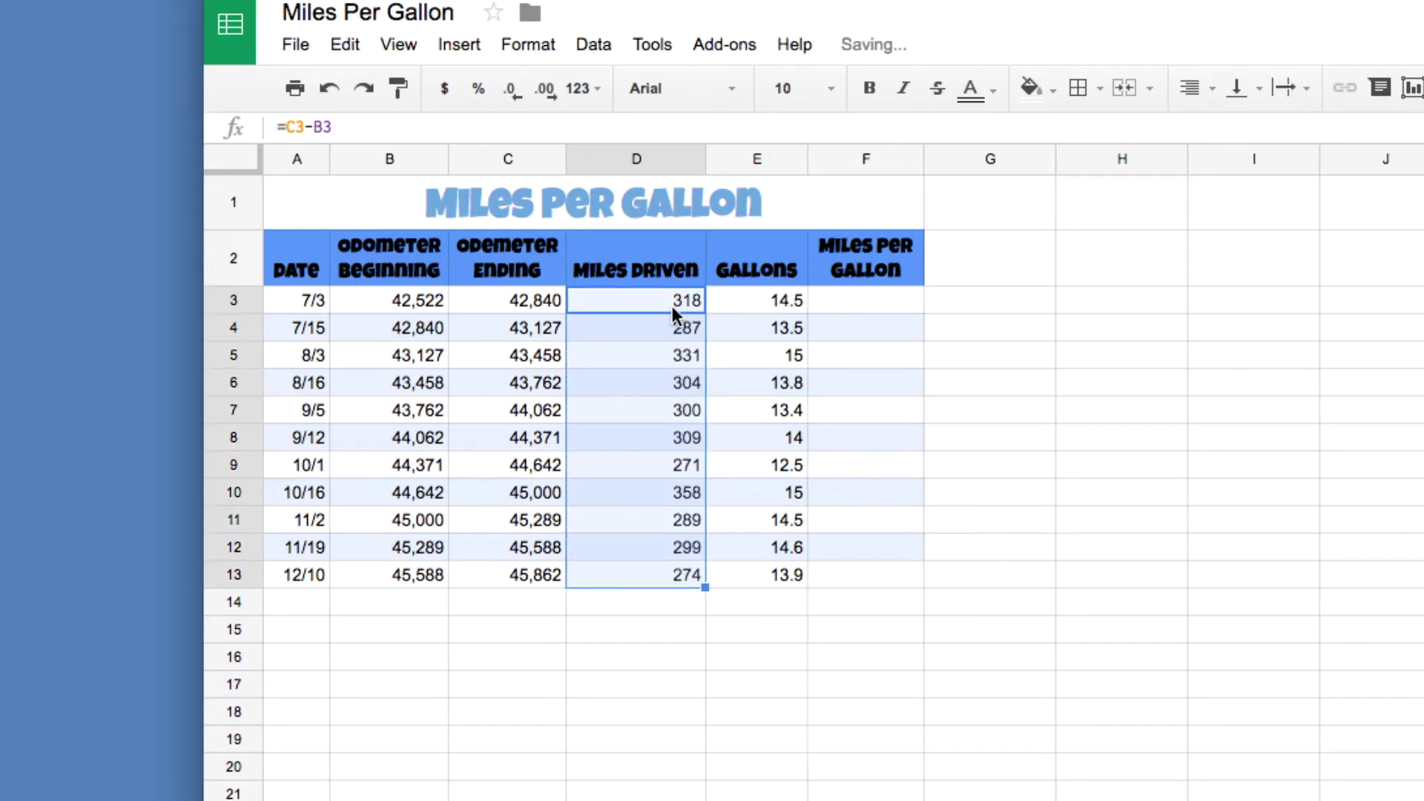
# Check the copied Miles Driven formulas cell by cell from D4 down to D13.
pyautogui.click(676, 335)
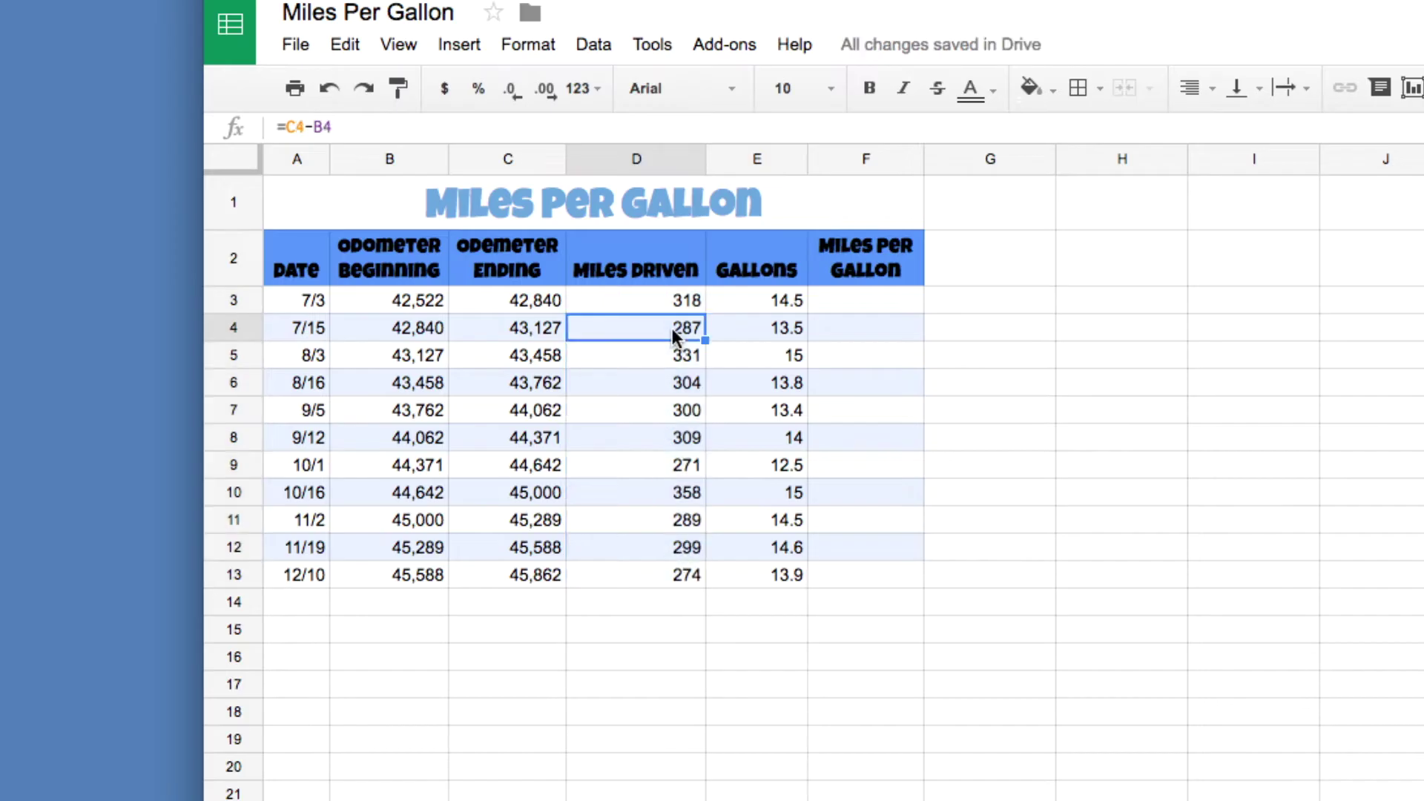
pyautogui.click(677, 356)
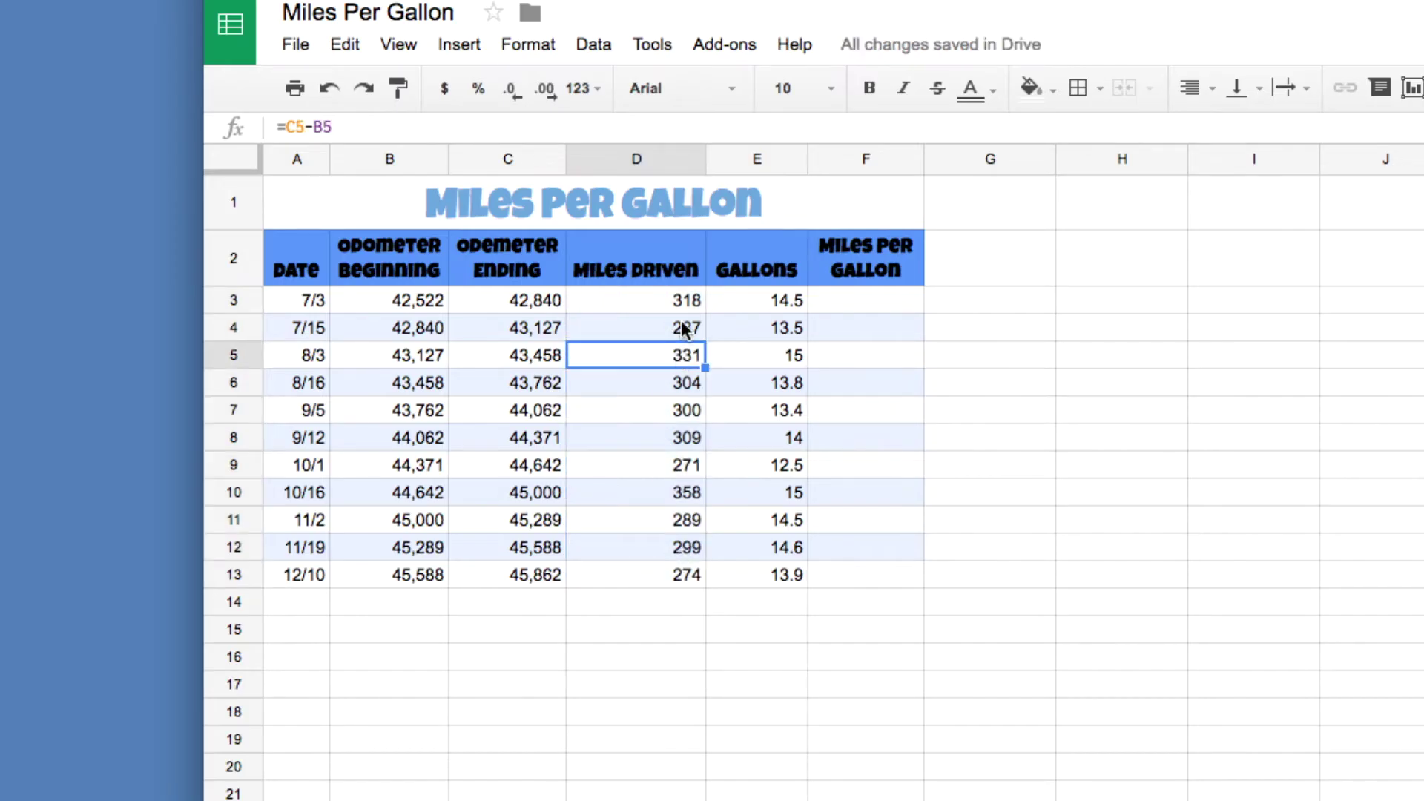
pyautogui.click(684, 330)
pyautogui.press('Down')
pyautogui.press('Down')
pyautogui.press('Down')
pyautogui.press('Down')
pyautogui.press('Down')
pyautogui.press('Down')
pyautogui.press('Down')
pyautogui.press('Down')
pyautogui.press('Down')
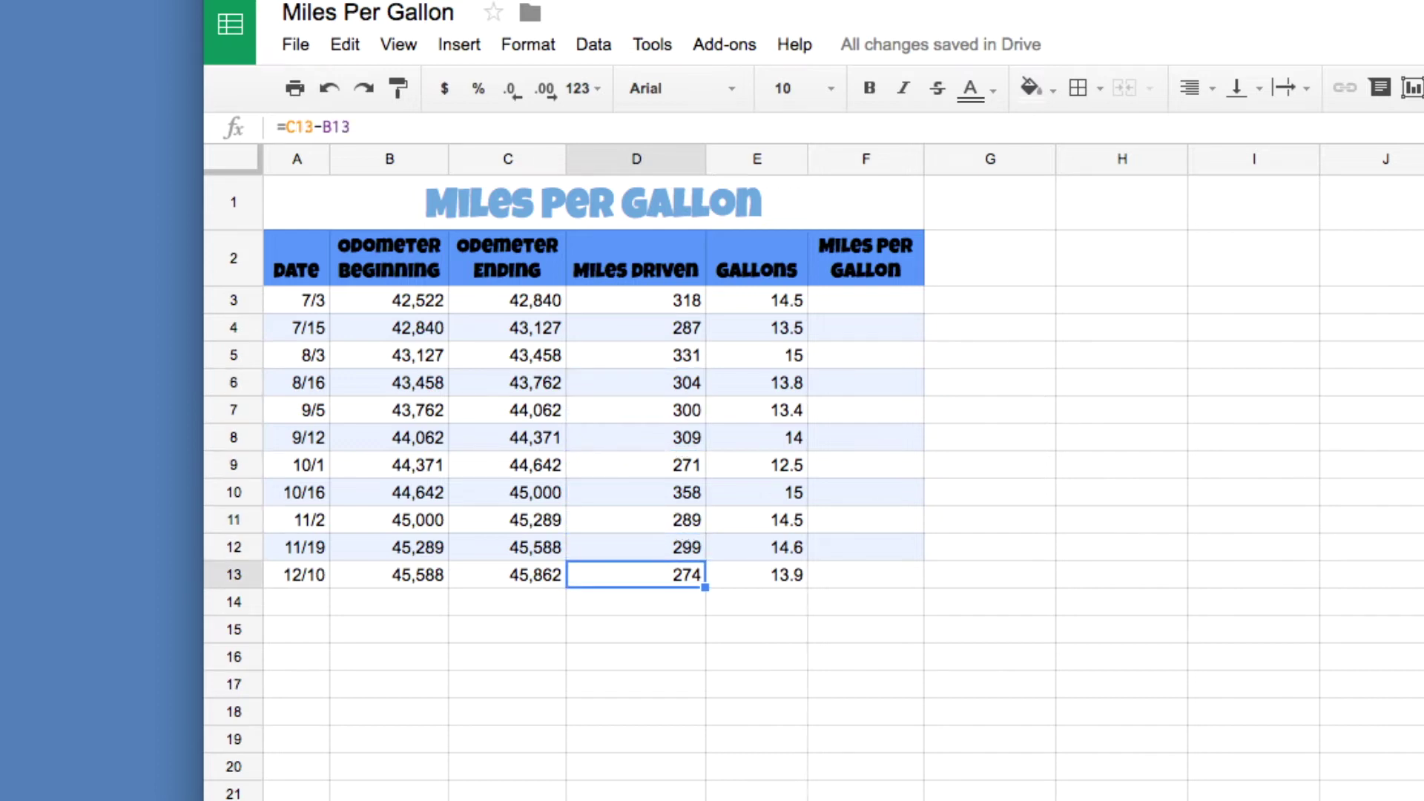
# Enter the formula =D3/E3 in F3 to divide the miles driven by the gallons.
pyautogui.click(877, 299)
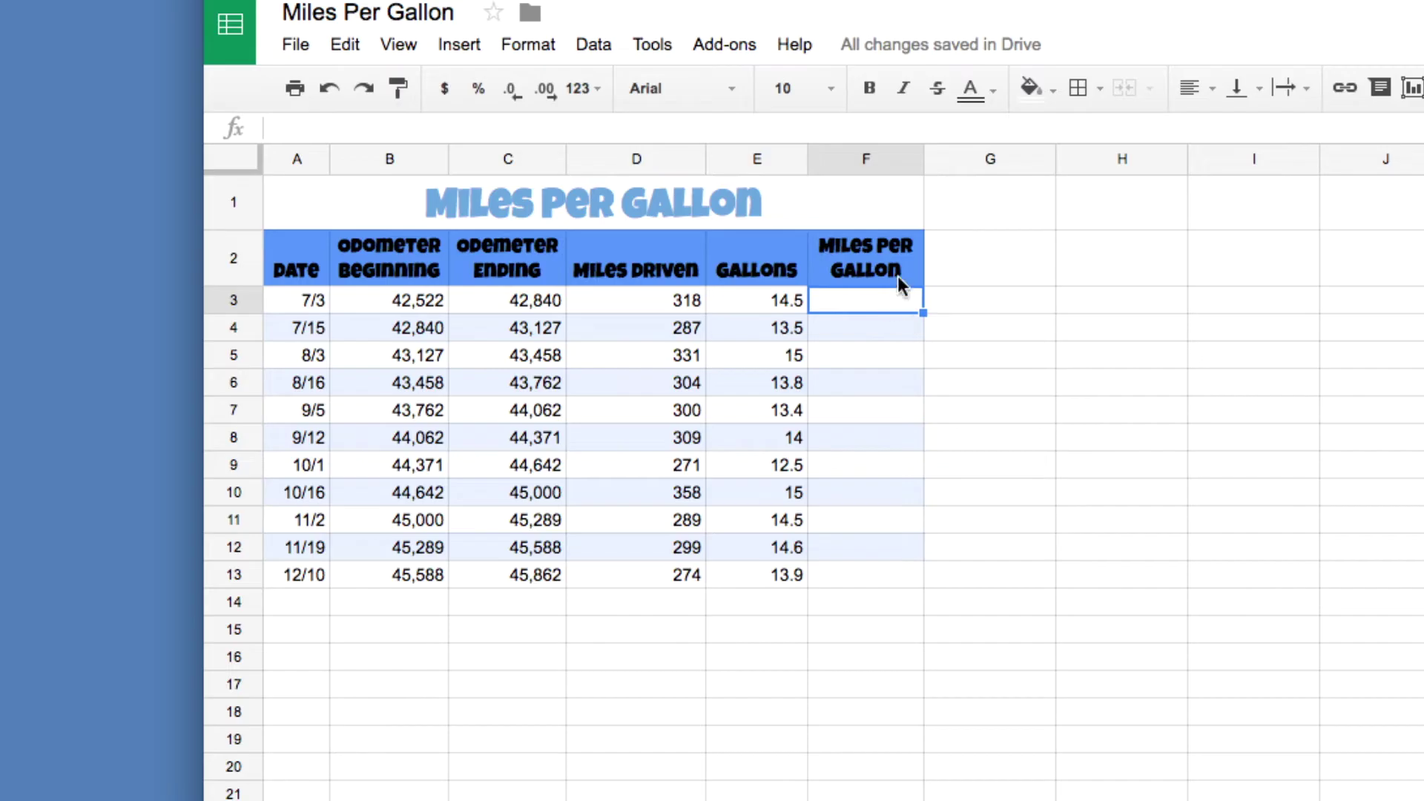
pyautogui.write('=')
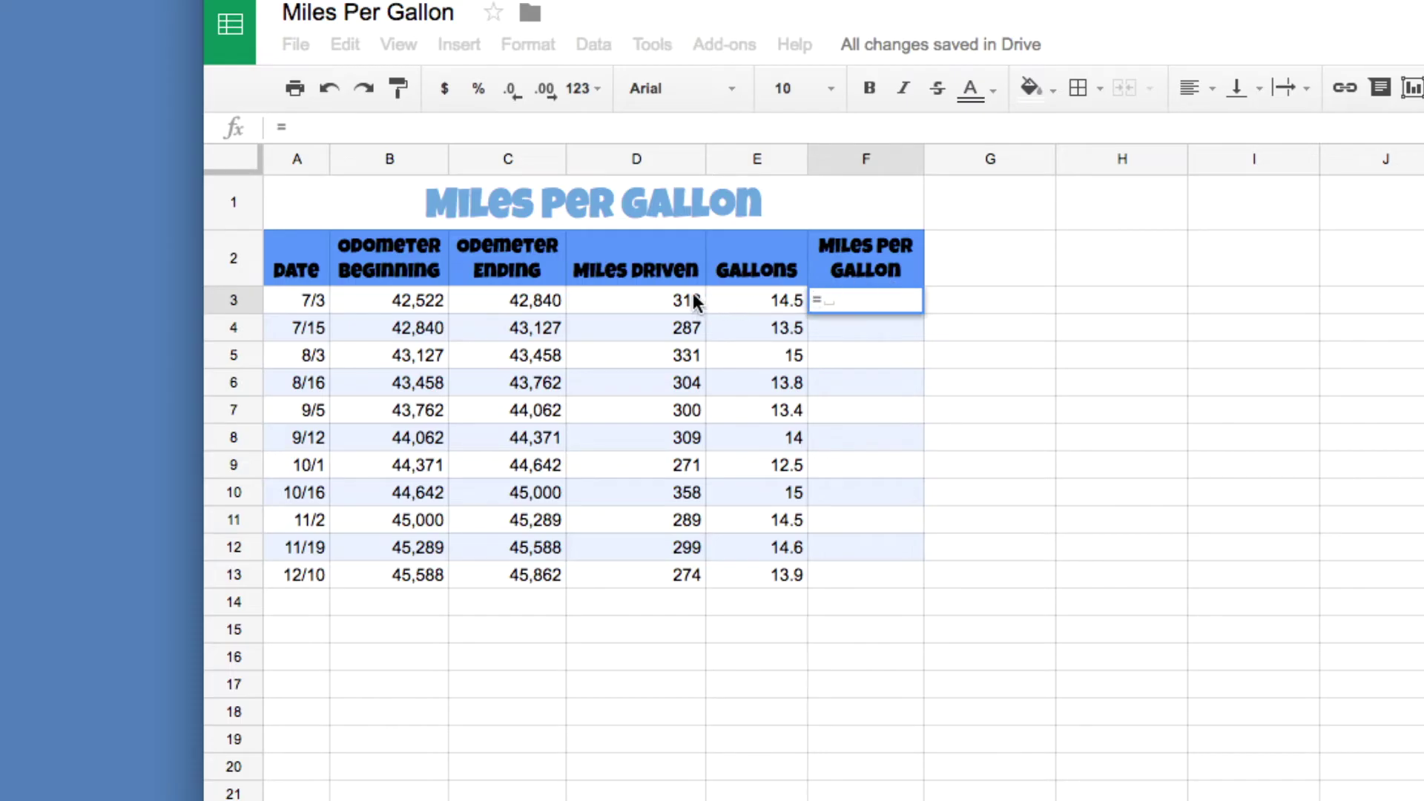
pyautogui.click(665, 295)
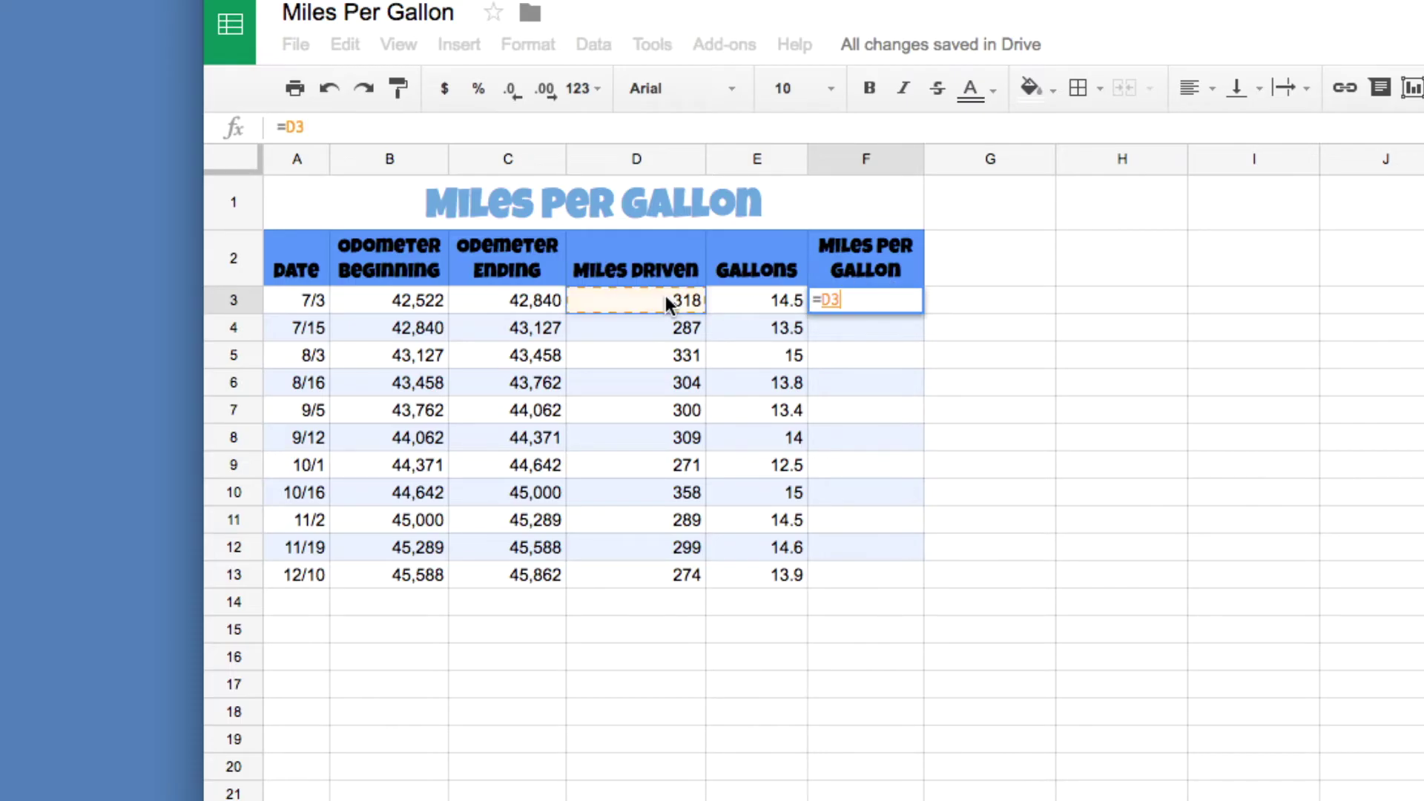
pyautogui.write('/')
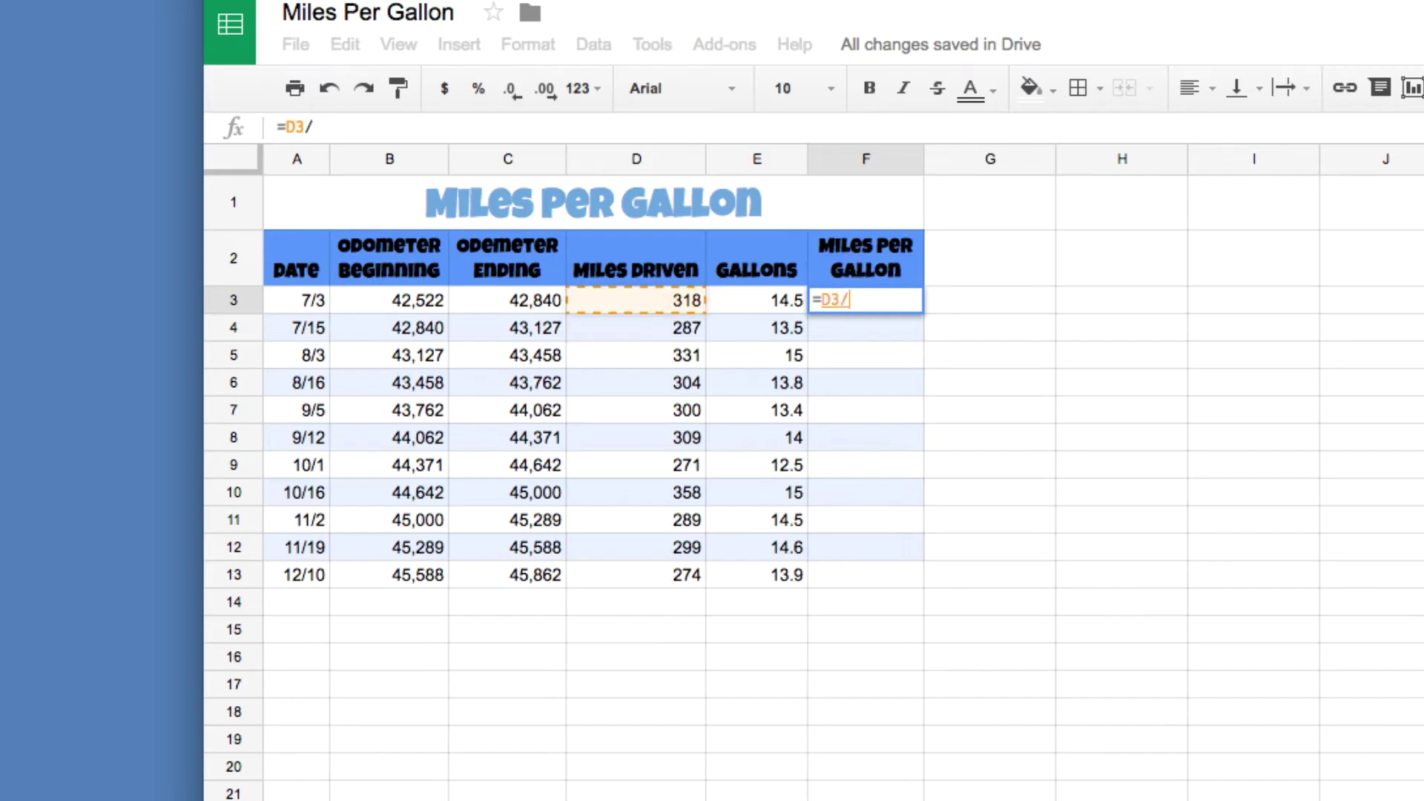
pyautogui.click(753, 307)
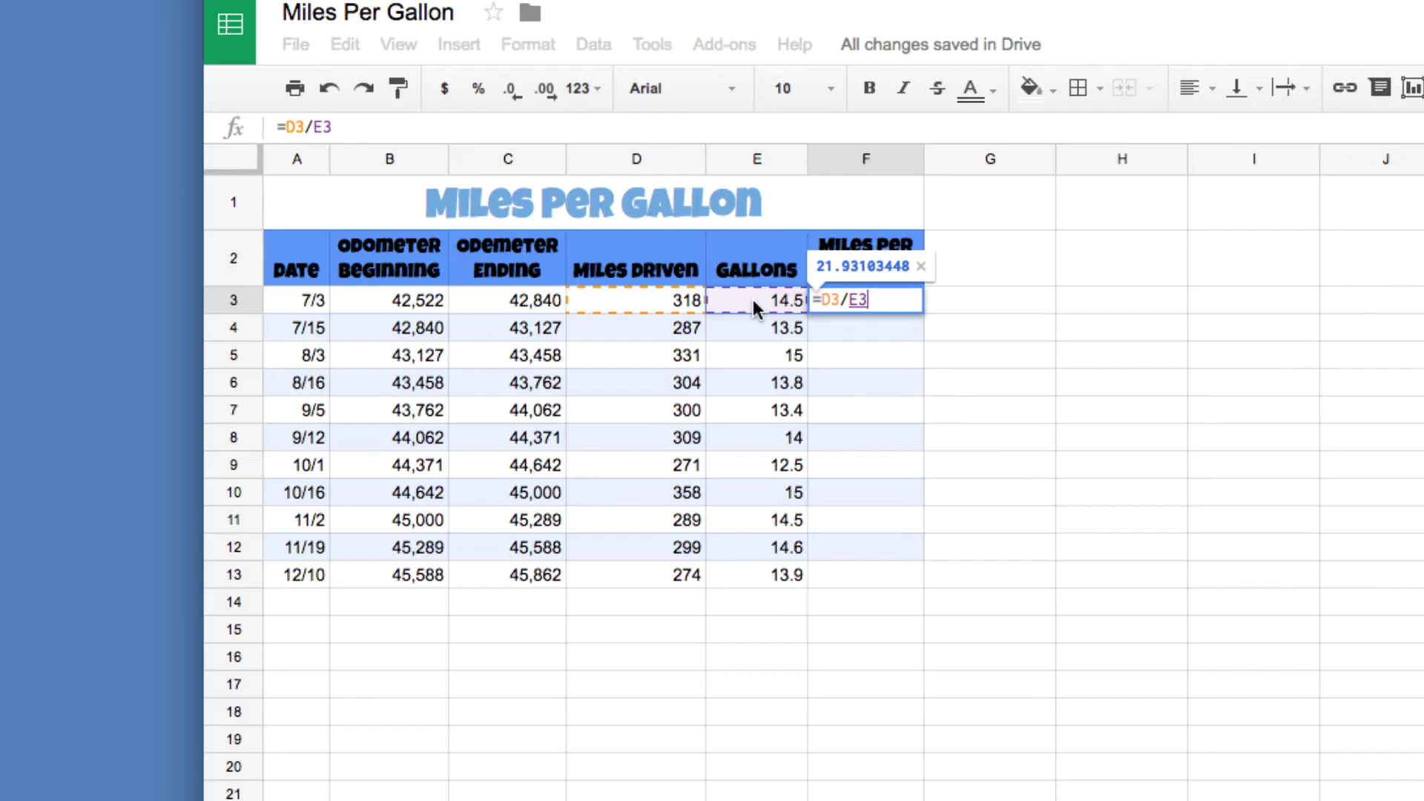
pyautogui.press('Return')
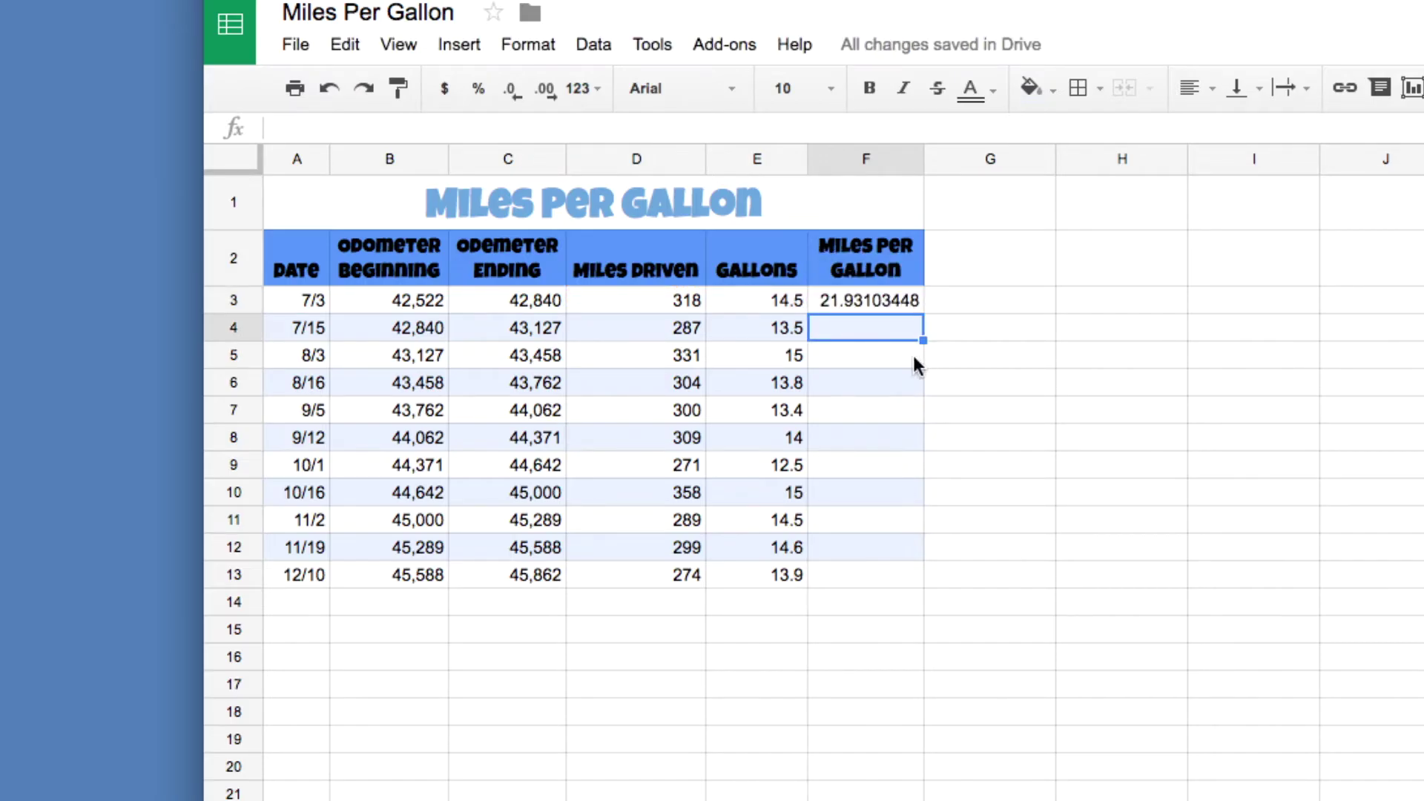
# Fill the Miles Per Gallon formula from F3 down through F13.
pyautogui.click(878, 300)
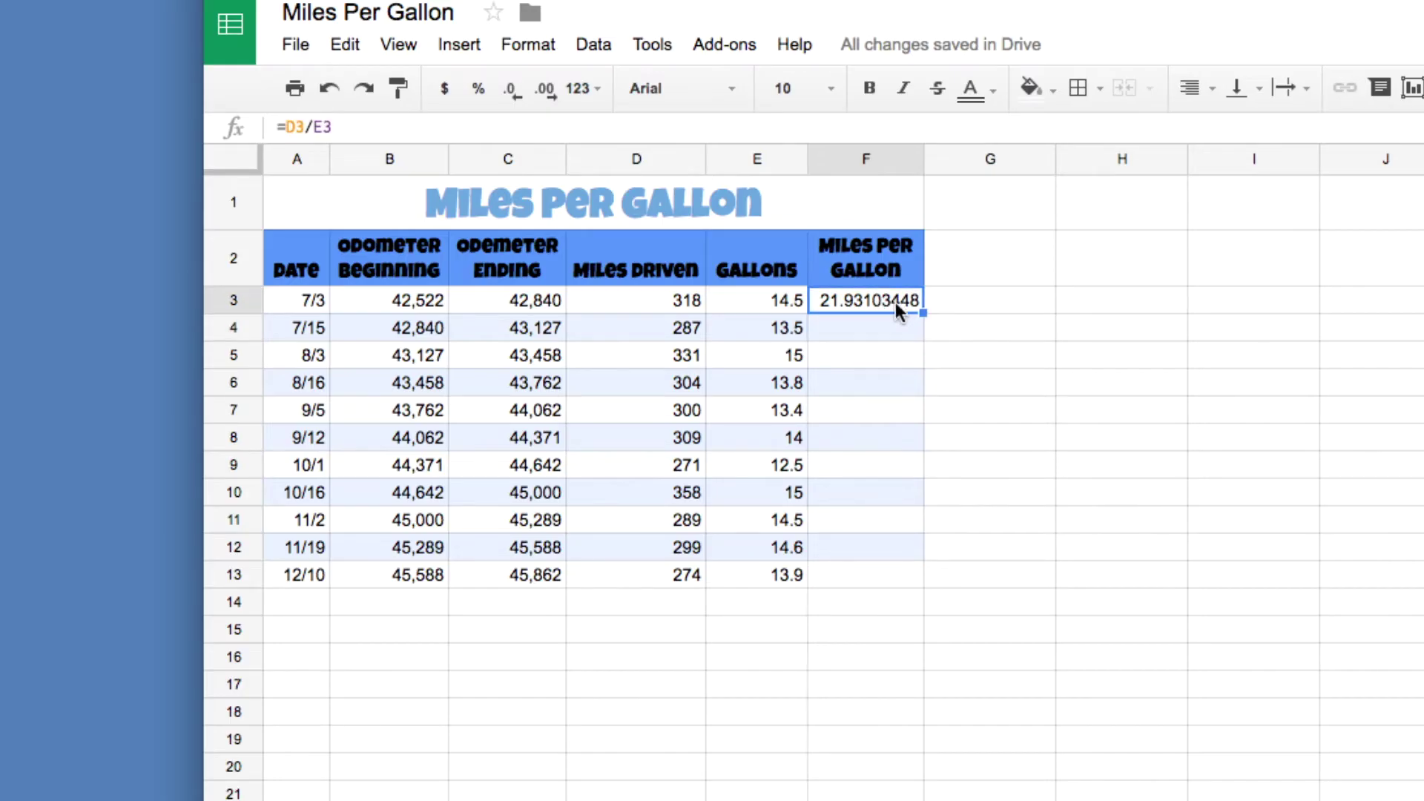
pyautogui.moveTo(924, 314); pyautogui.dragTo(905, 575)
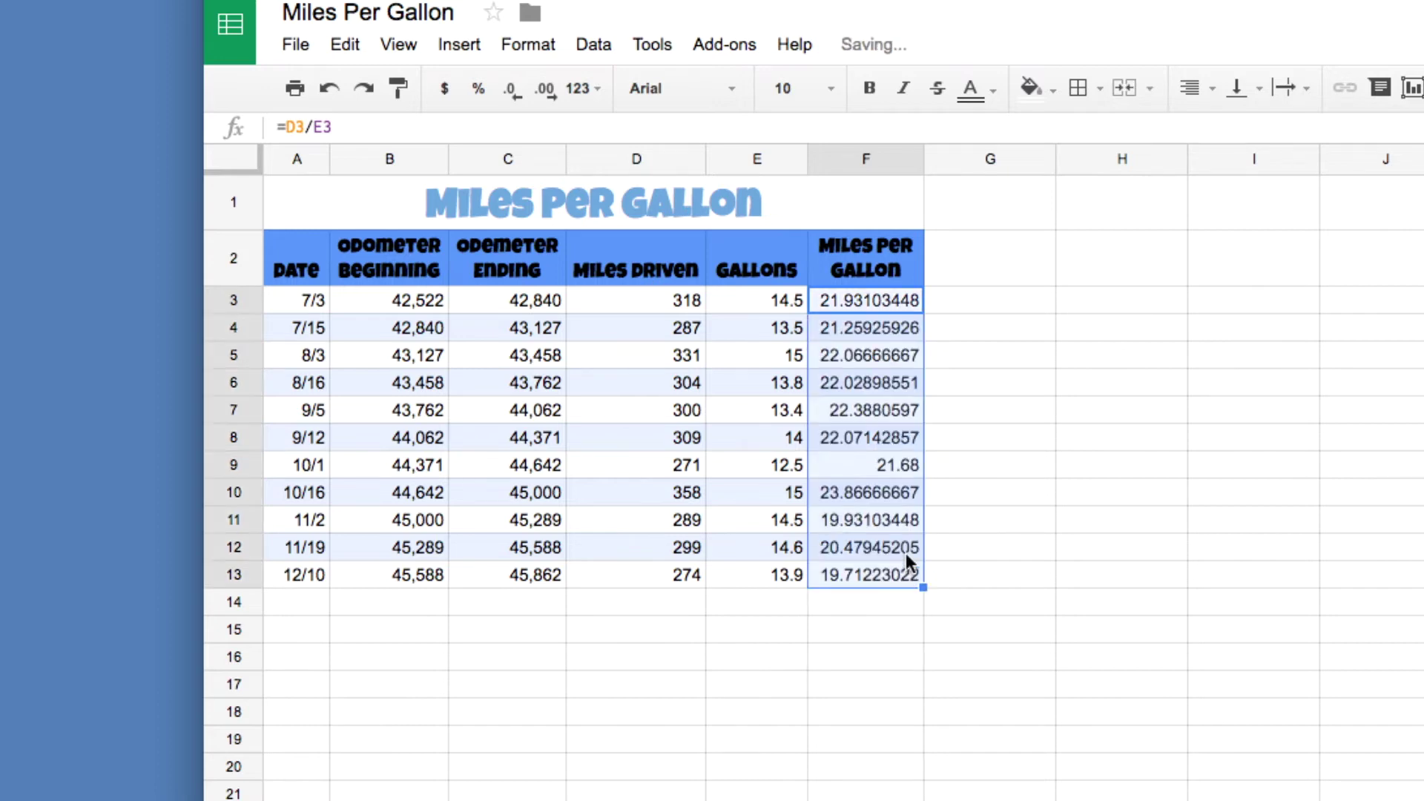
pyautogui.click(983, 445)
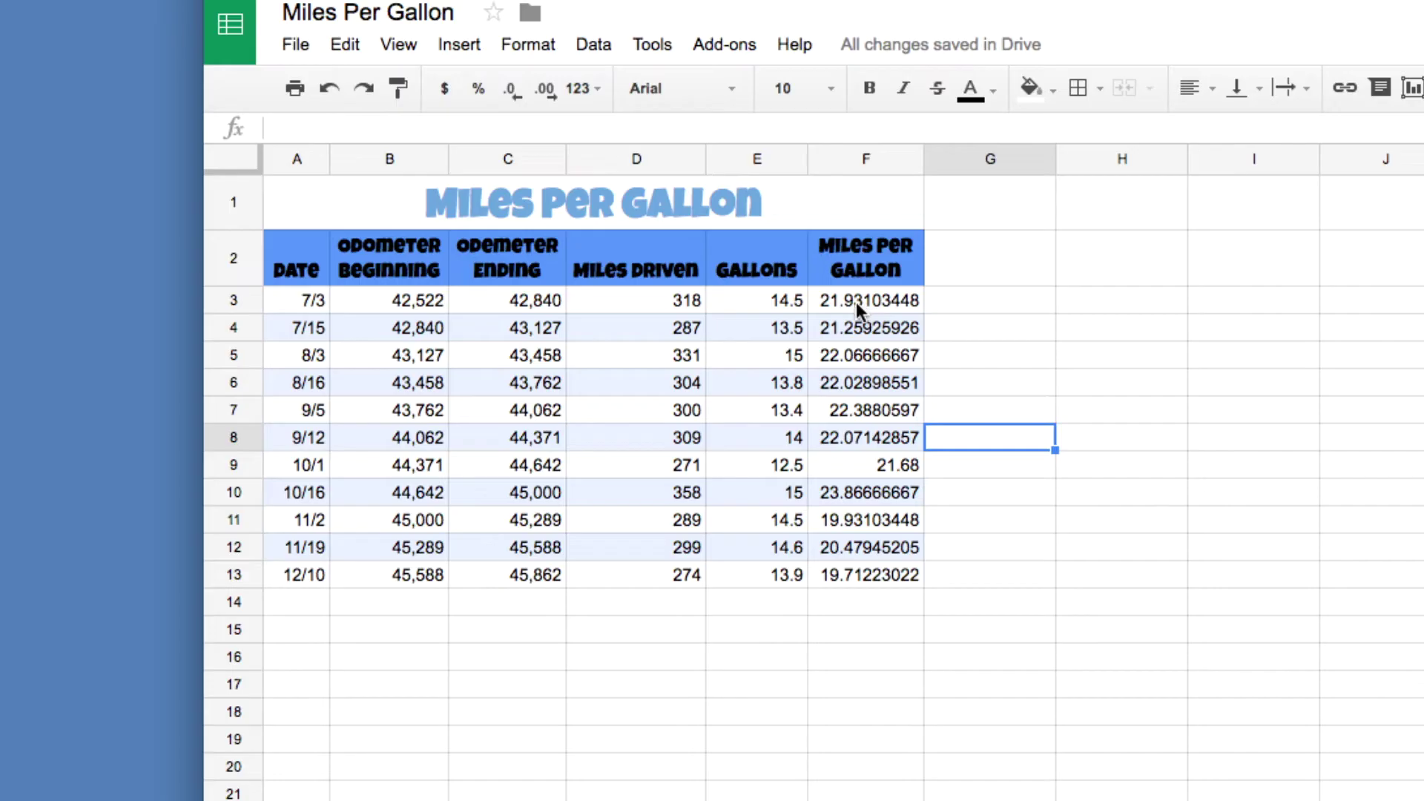
# Reduce the Miles Per Gallon values in F3:F13 to one decimal place.
pyautogui.click(517, 307)
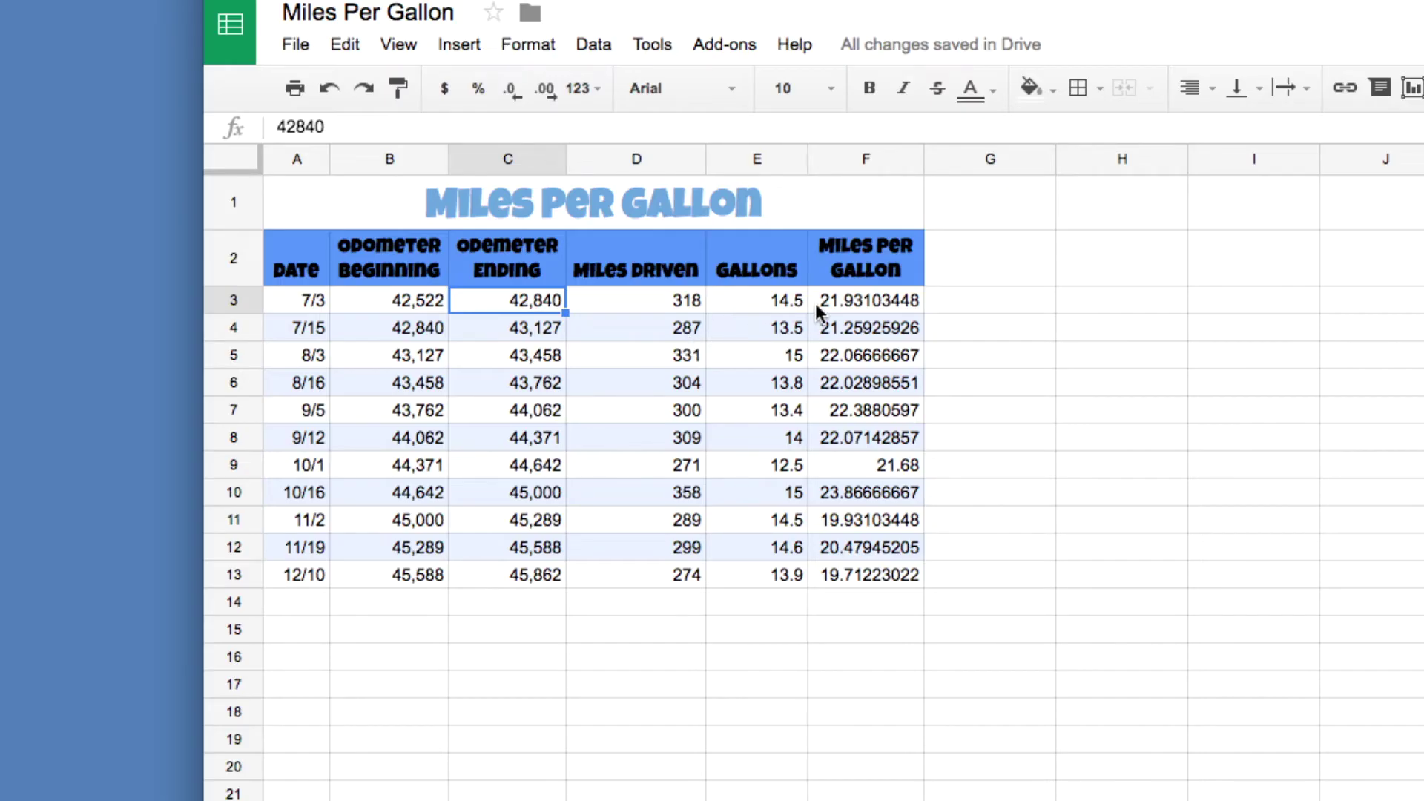
pyautogui.click(866, 305)
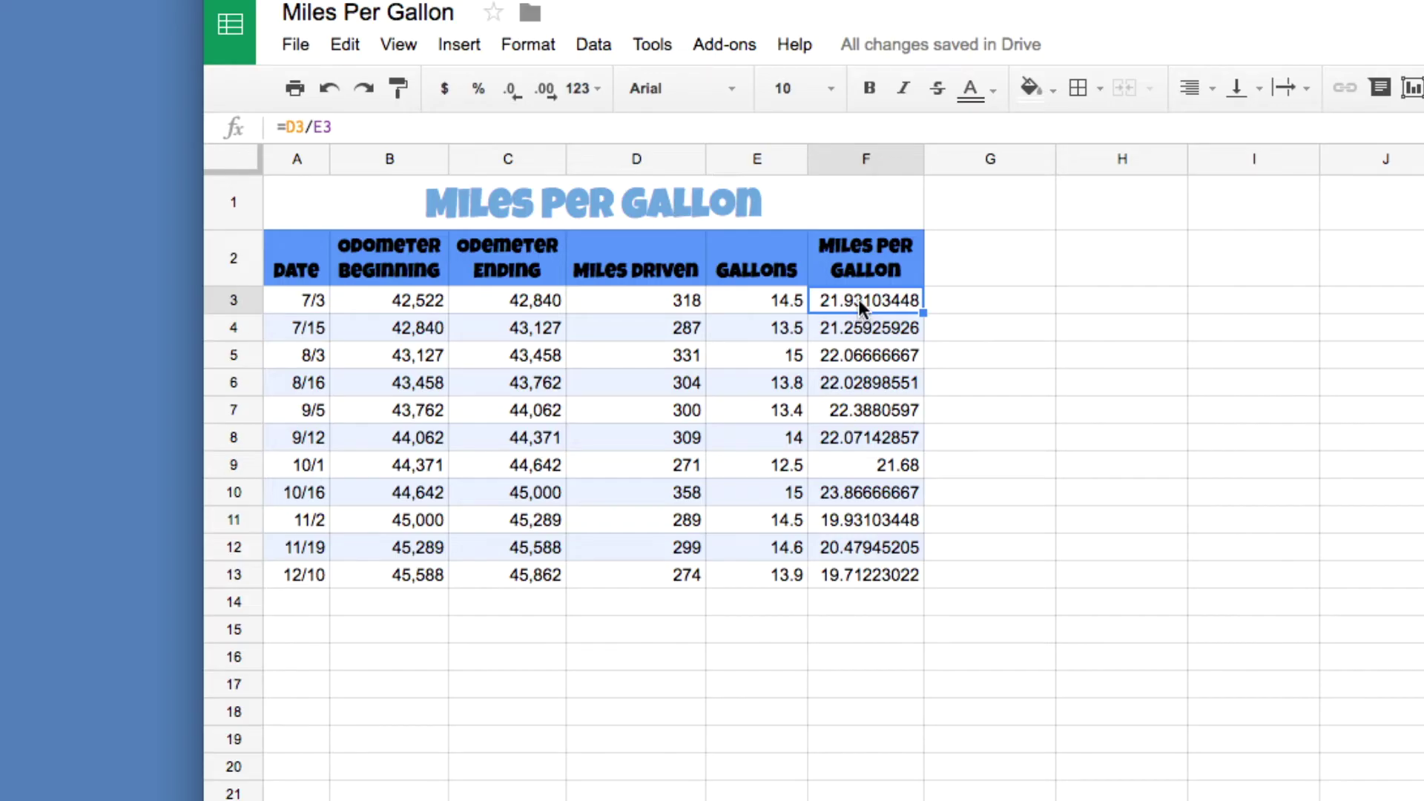
pyautogui.moveTo(858, 299); pyautogui.dragTo(849, 569)
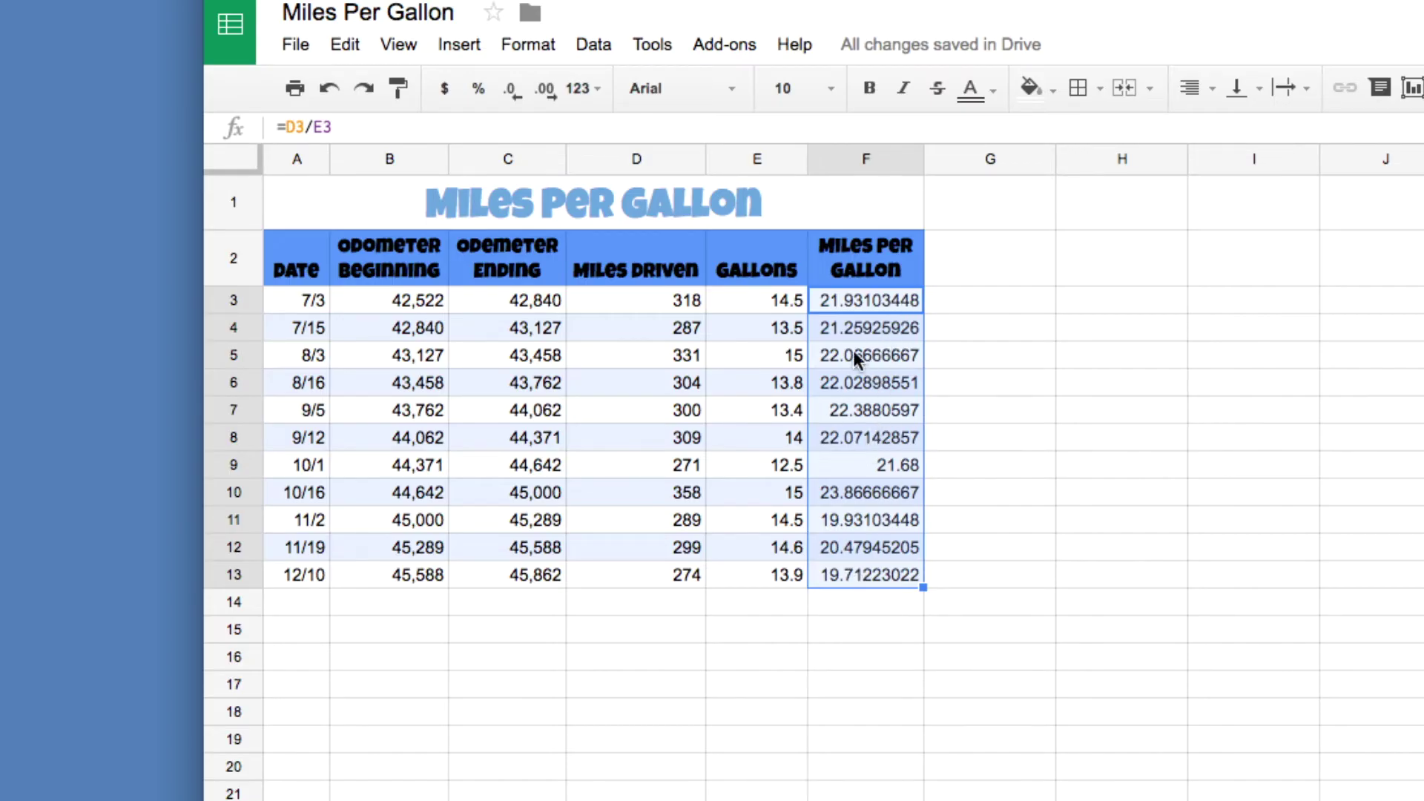
pyautogui.click(517, 89)
pyautogui.click(517, 89)
pyautogui.click(517, 89)
pyautogui.click(517, 89)
pyautogui.click(517, 89)
pyautogui.click(517, 89)
pyautogui.click(517, 89)
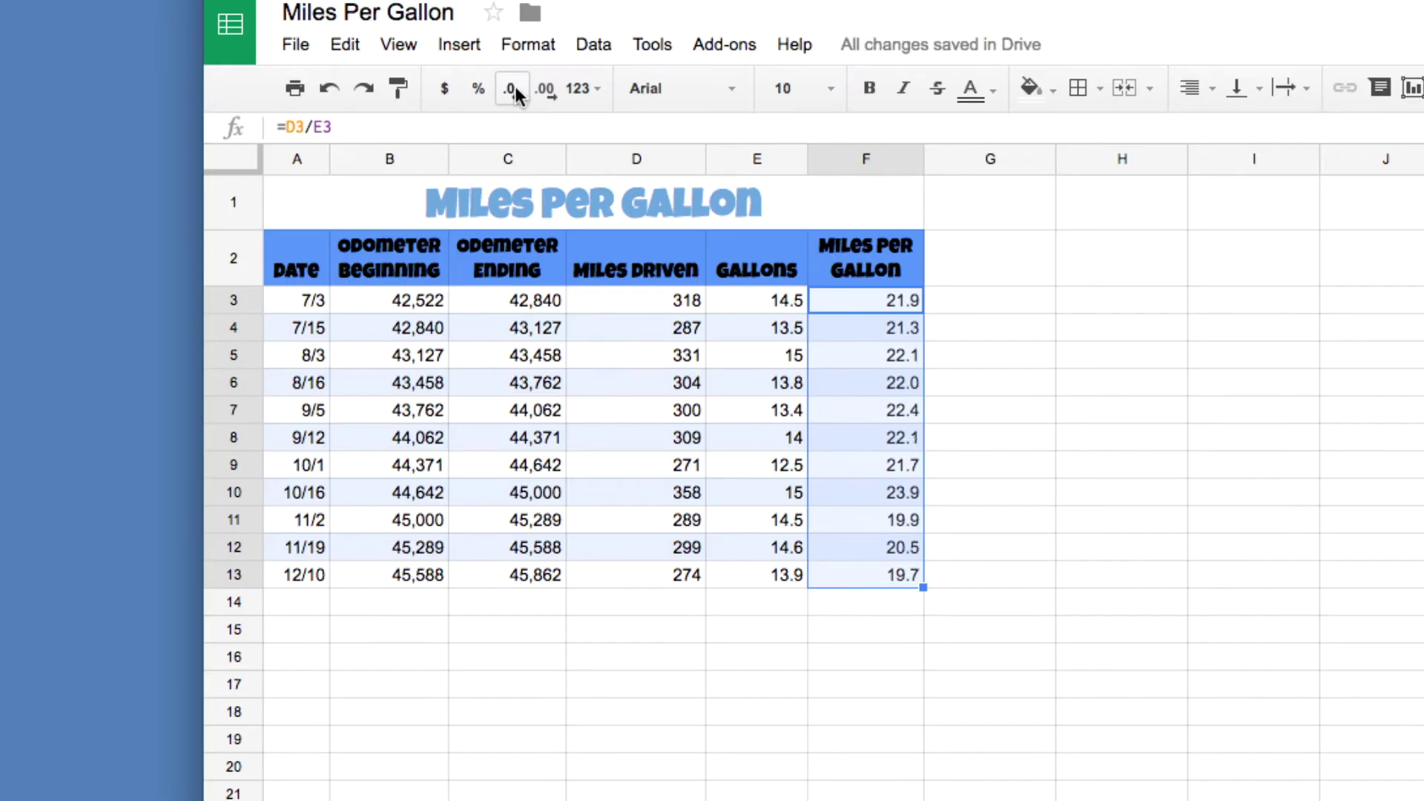
pyautogui.click(990, 410)
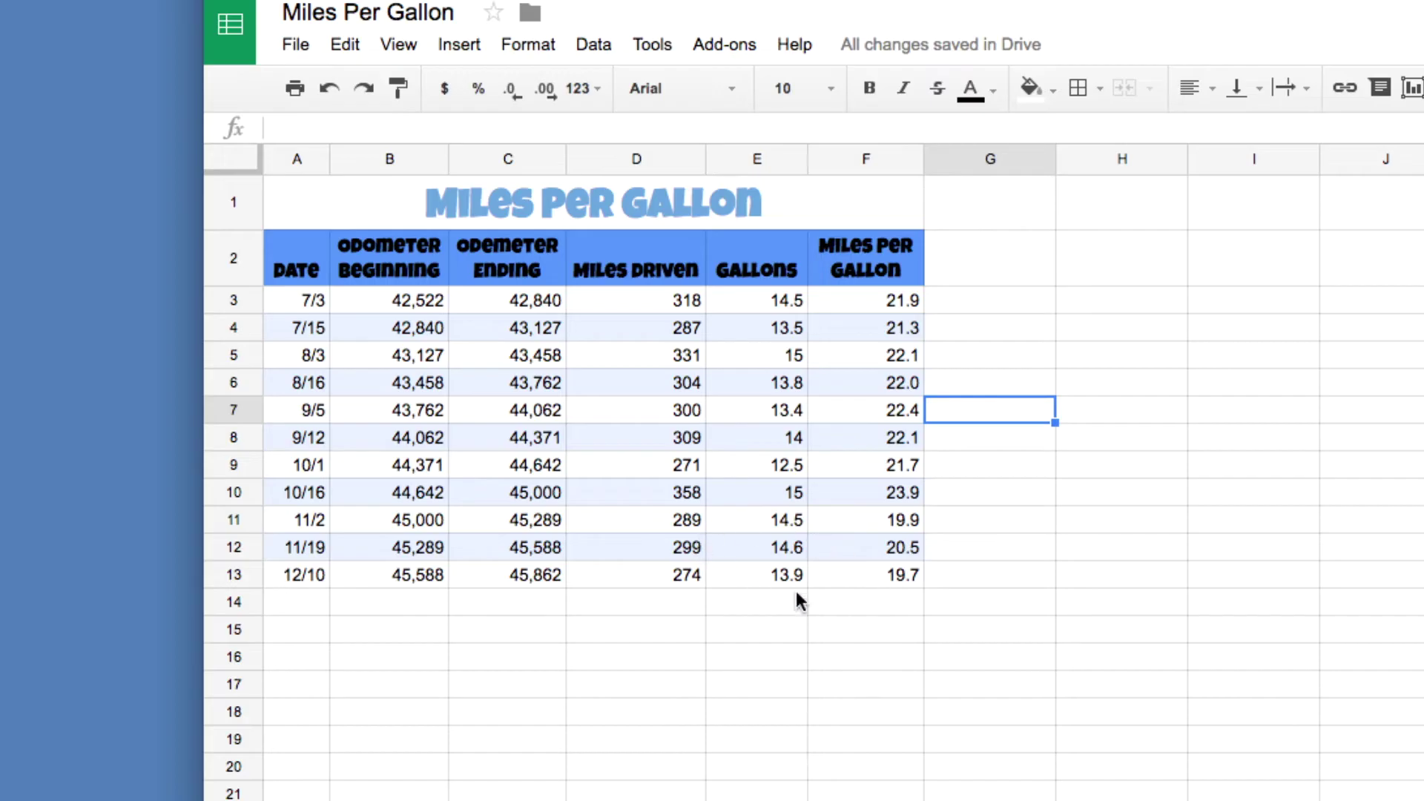
pyautogui.click(872, 618)
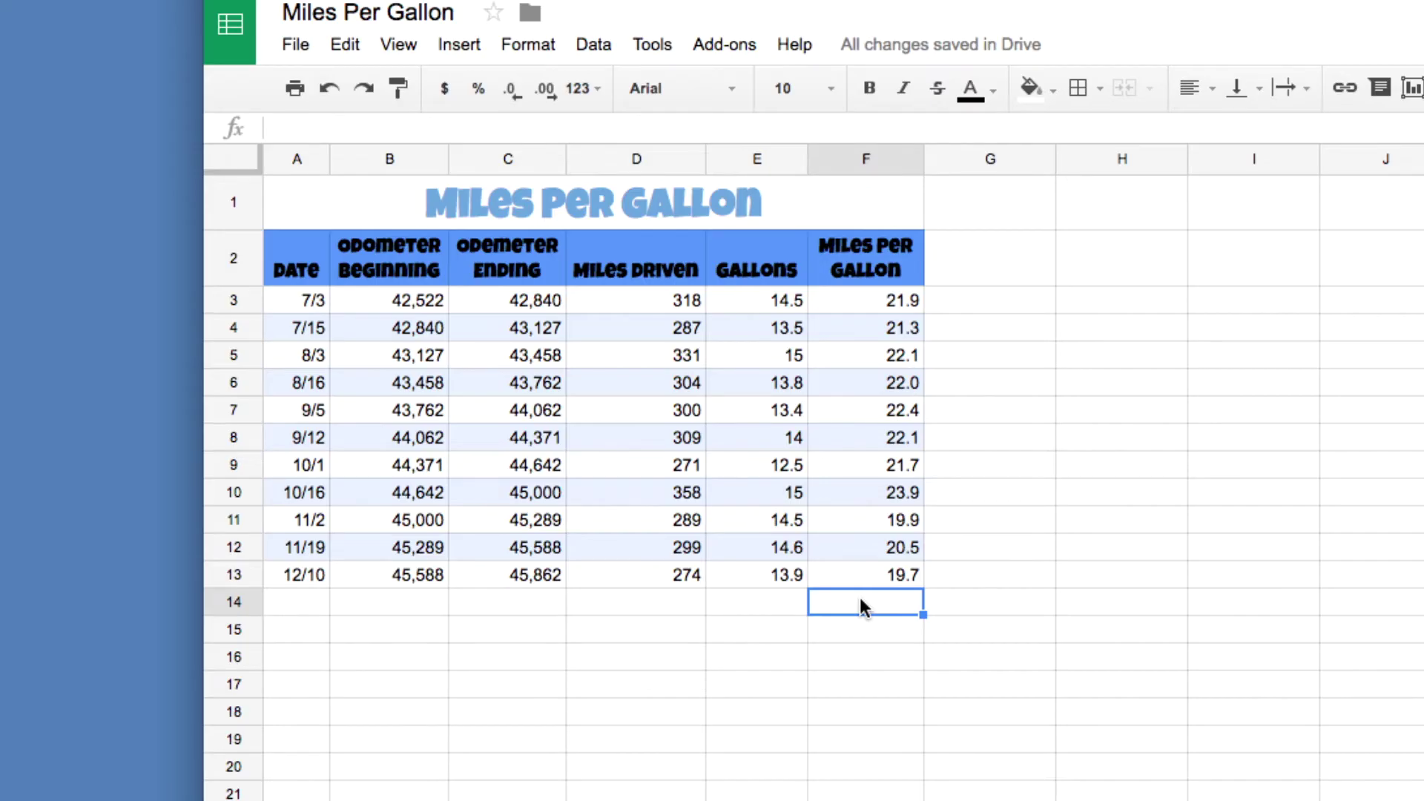
pyautogui.write('=')
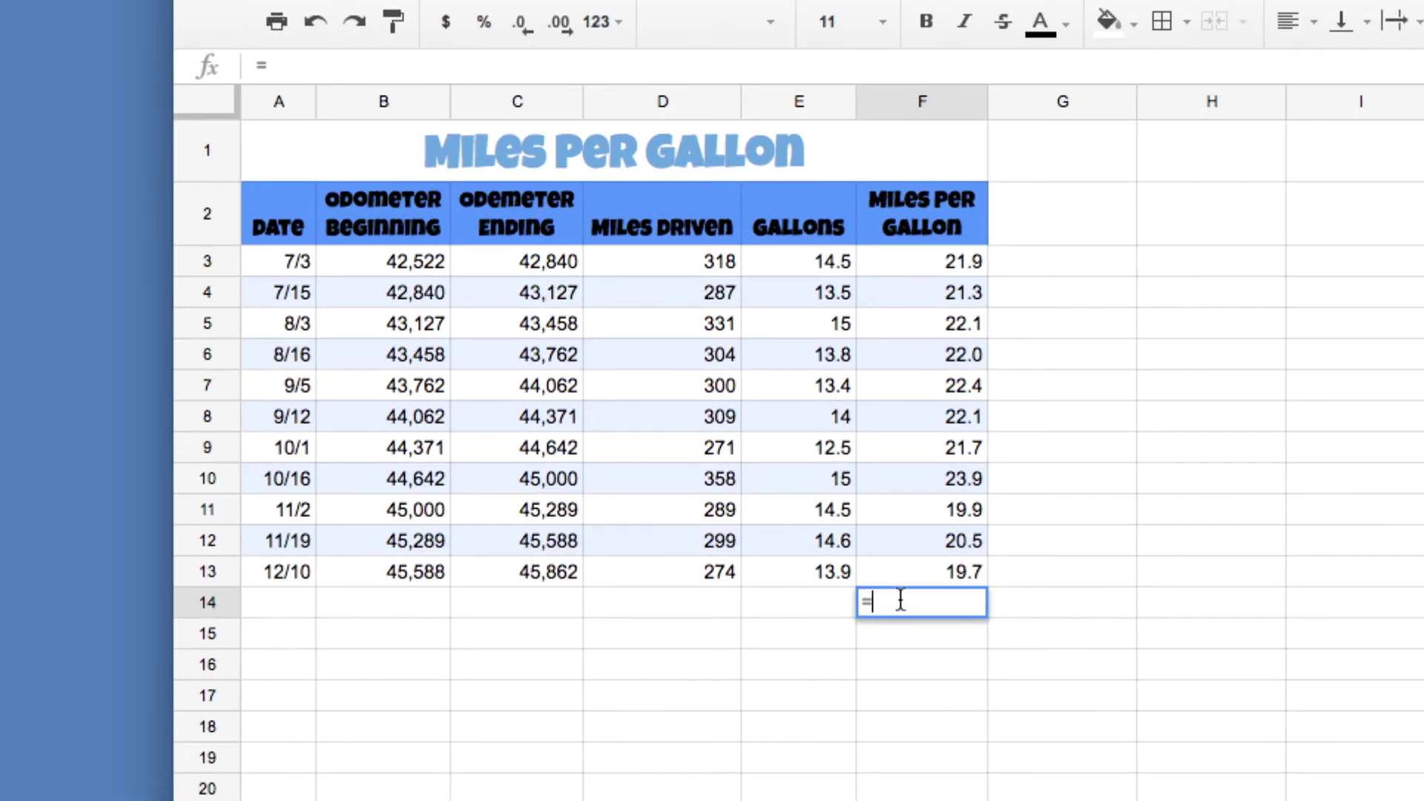
pyautogui.write('av')
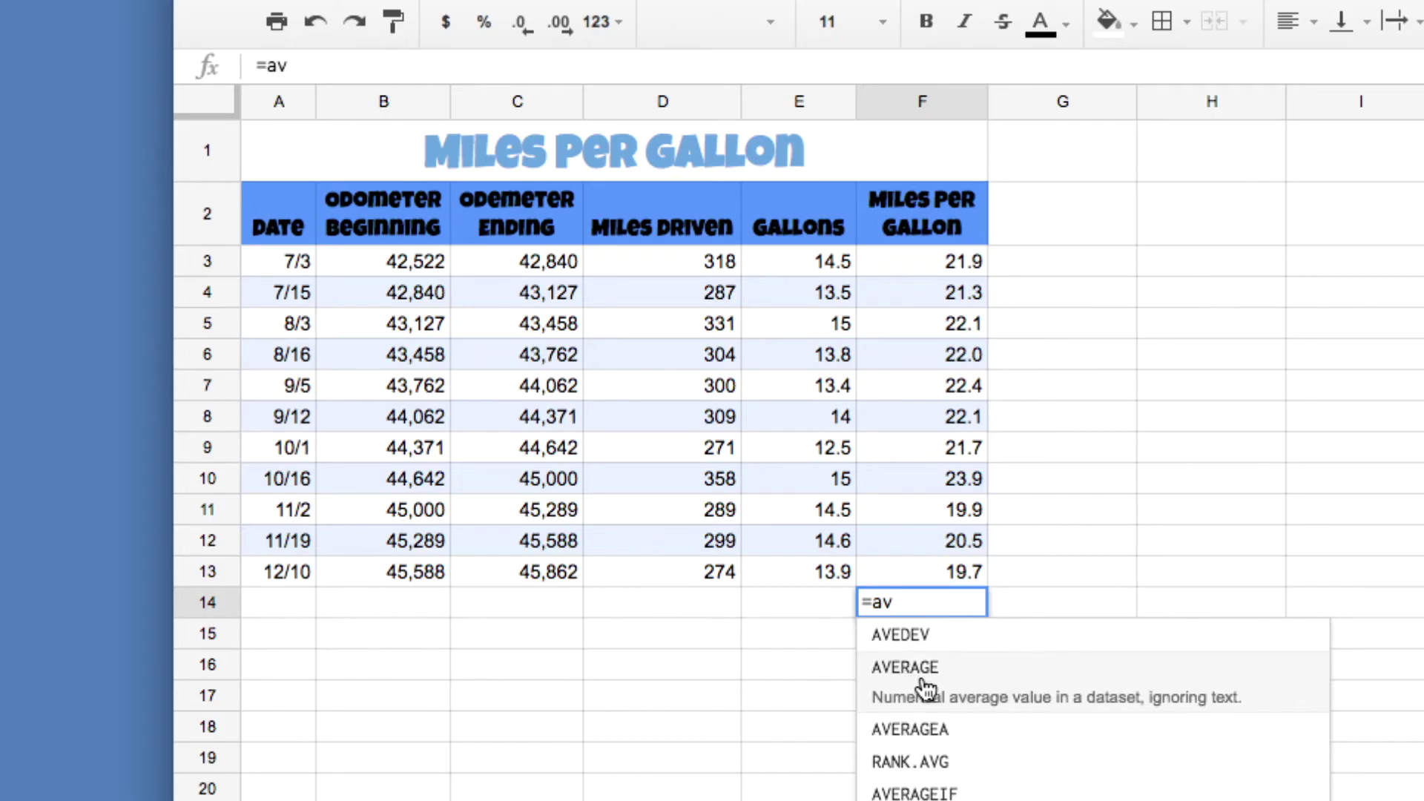
pyautogui.click(919, 672)
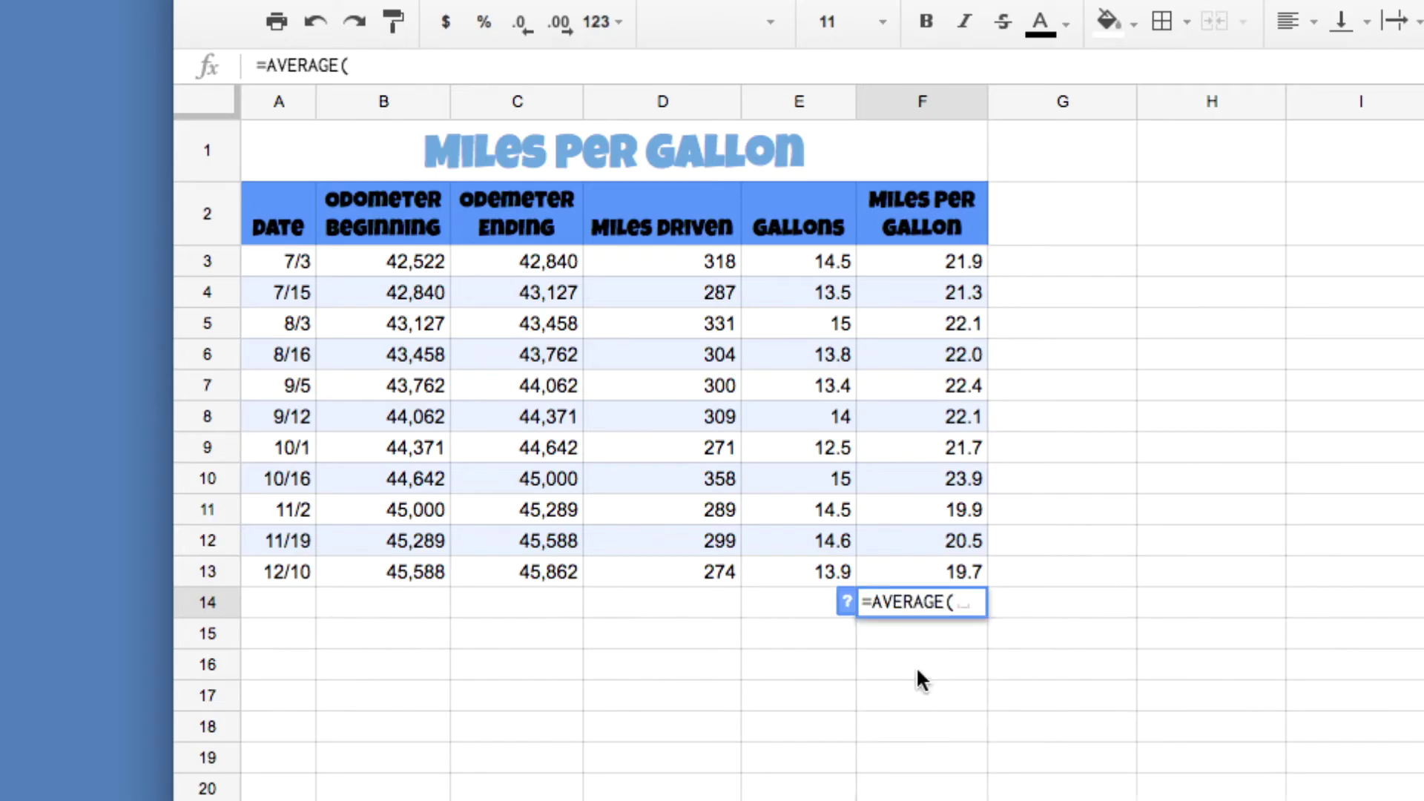
pyautogui.click(923, 255)
pyautogui.moveTo(924, 259); pyautogui.dragTo(911, 560)
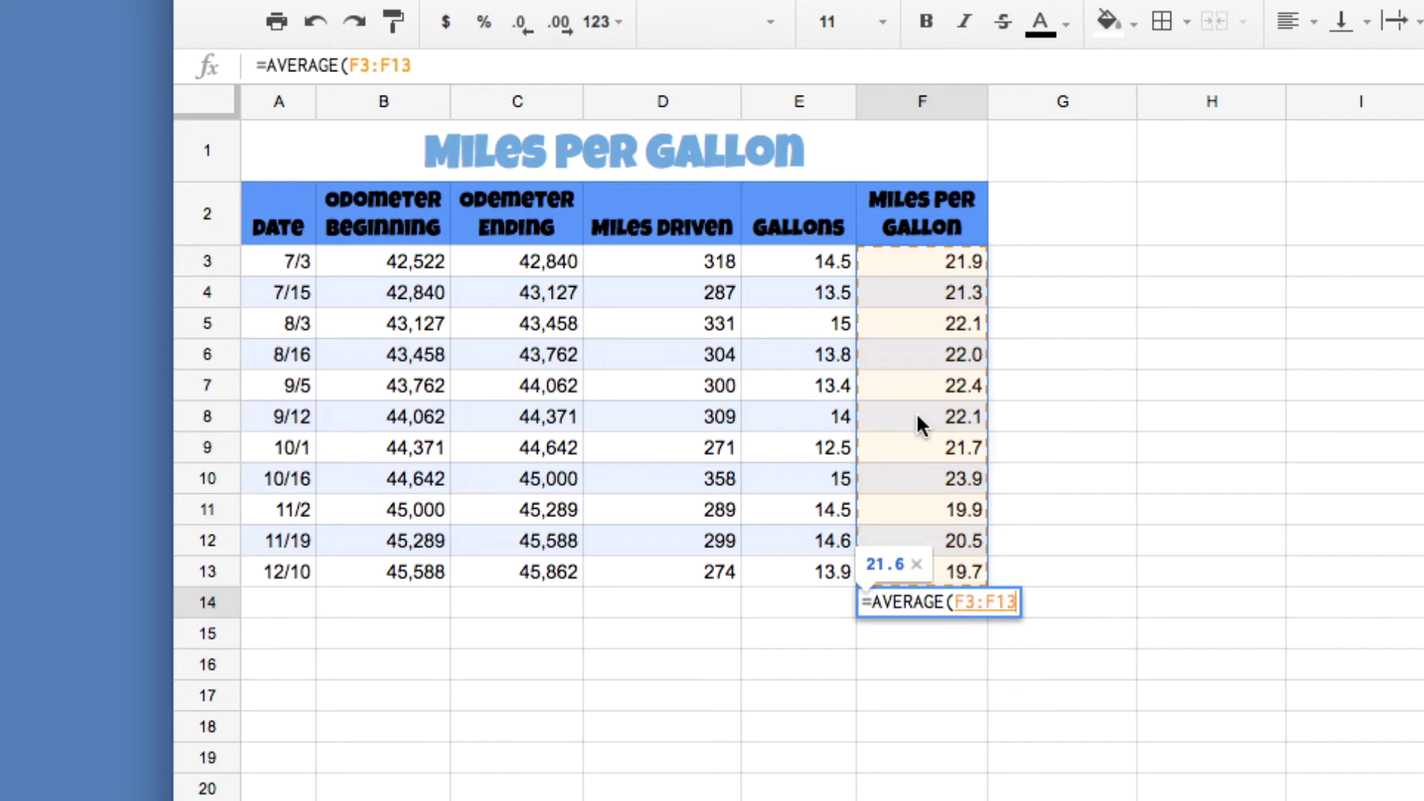
pyautogui.press('Escape')
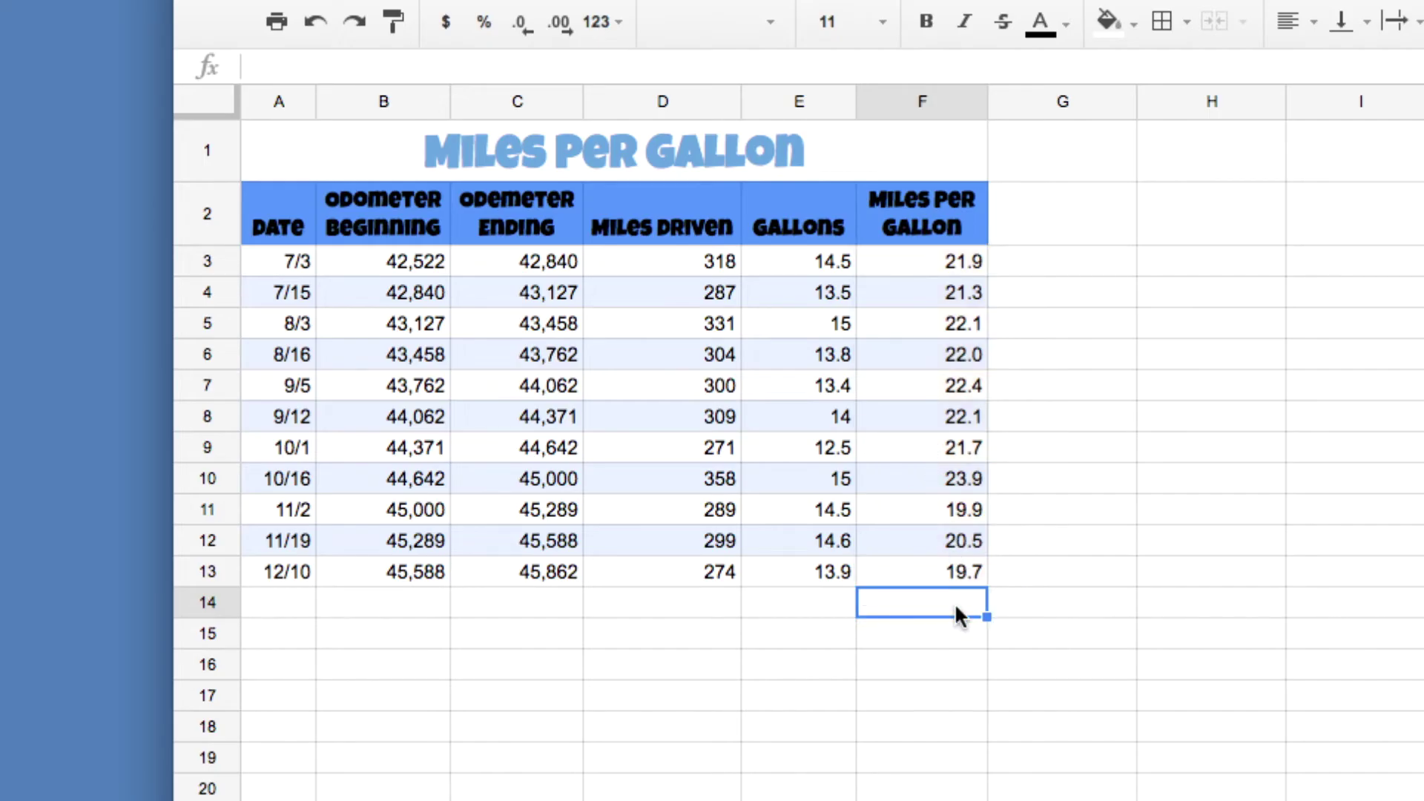
# Enter the formula =AVERAGE(F3:F13) in F14 to average the Miles Per Gallon column.
pyautogui.write('=ave')
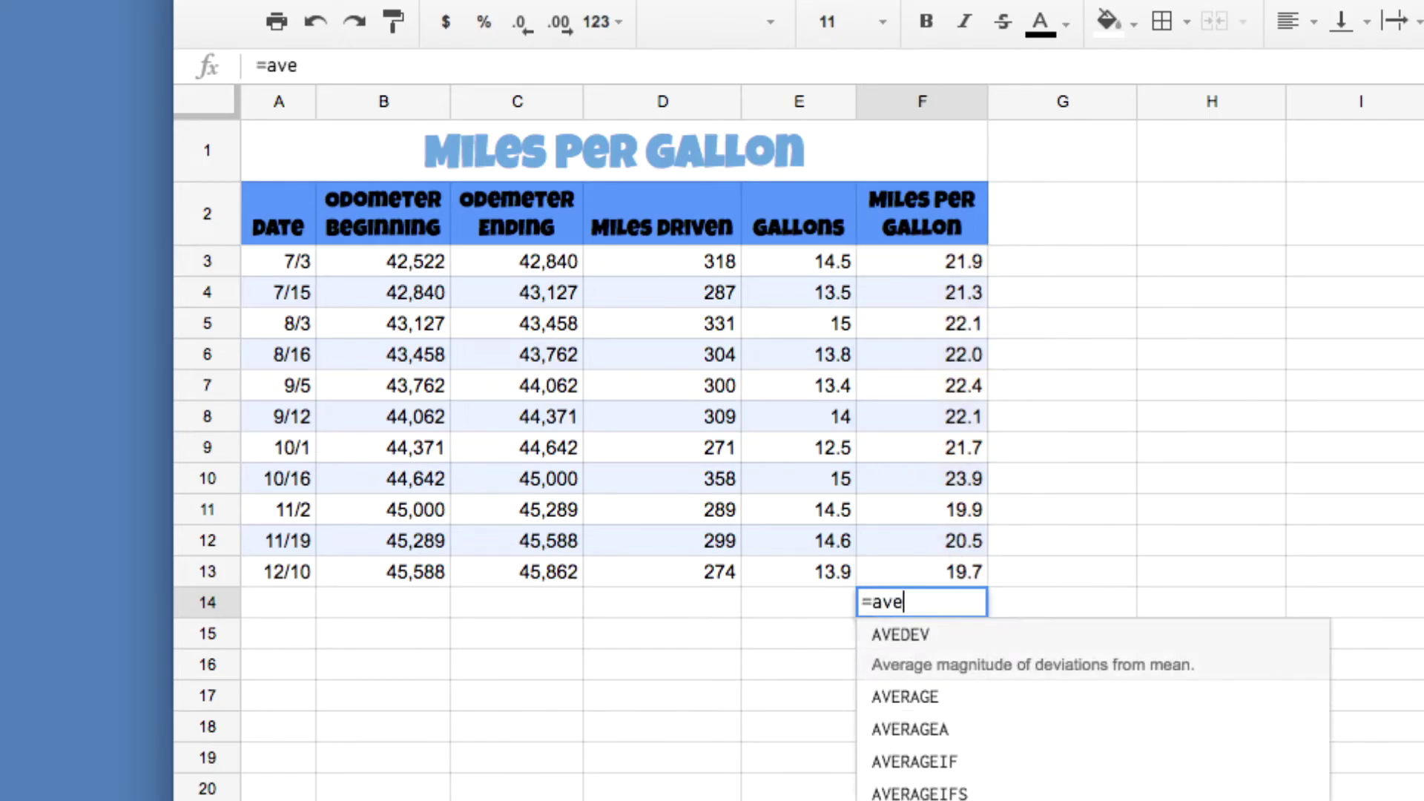
pyautogui.click(964, 701)
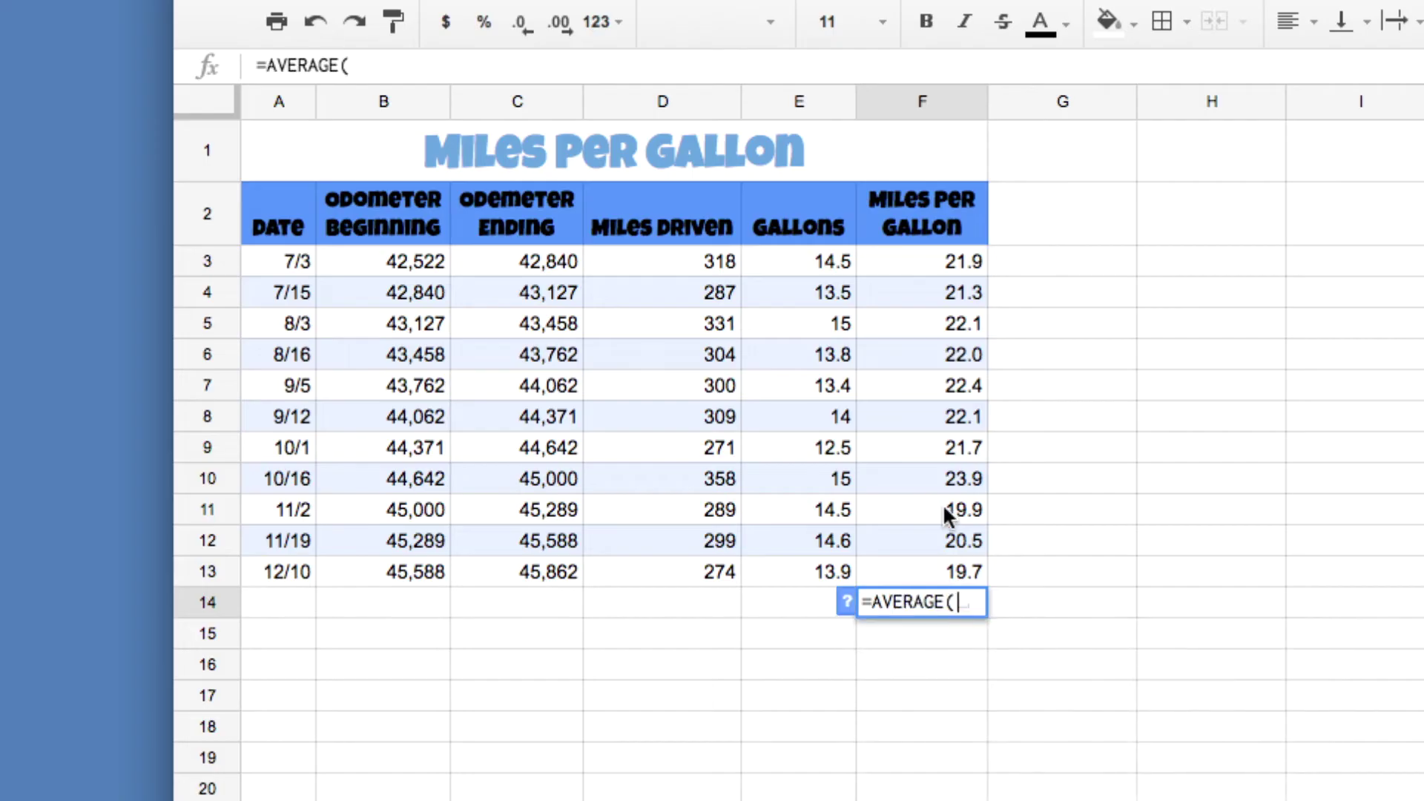
pyautogui.moveTo(924, 267); pyautogui.dragTo(941, 577)
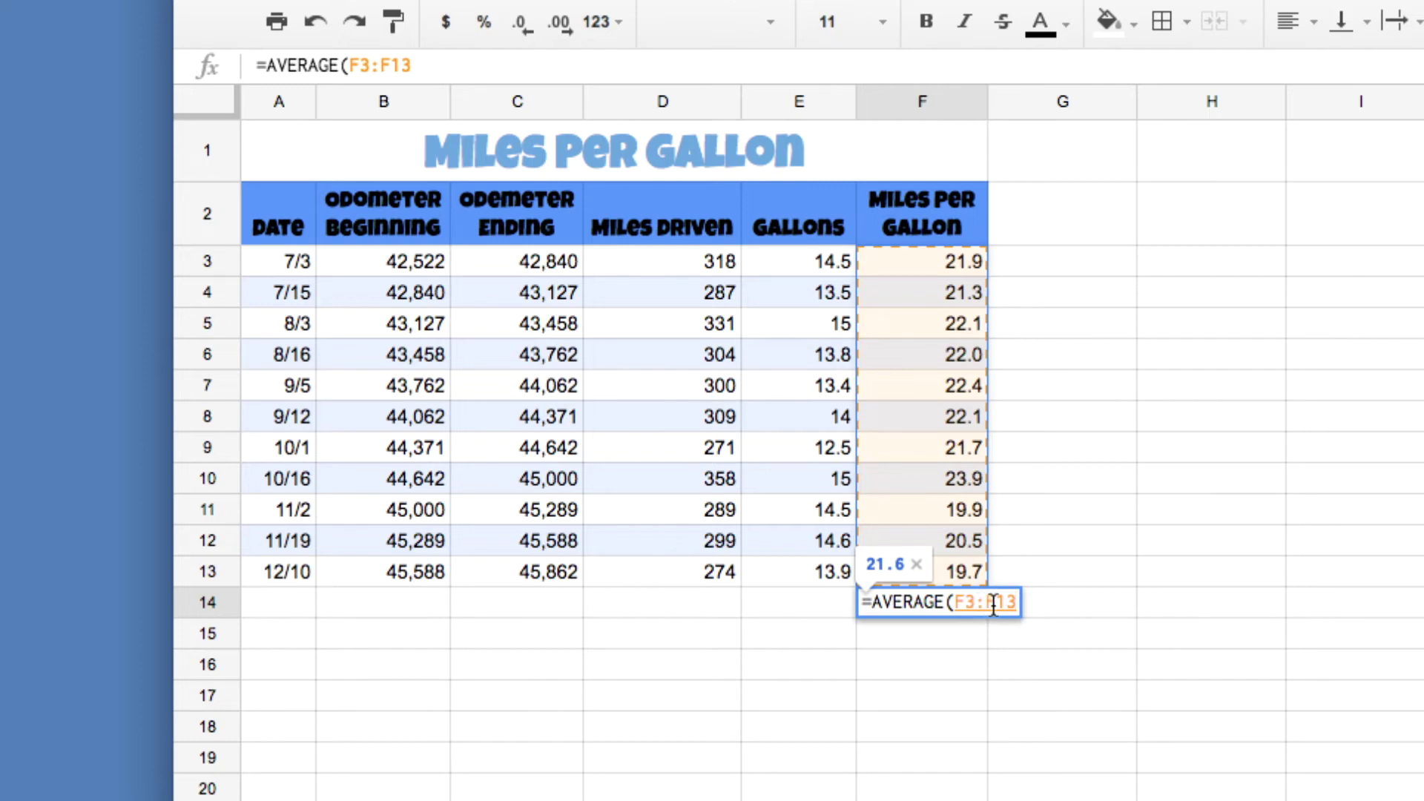
pyautogui.press('Return')
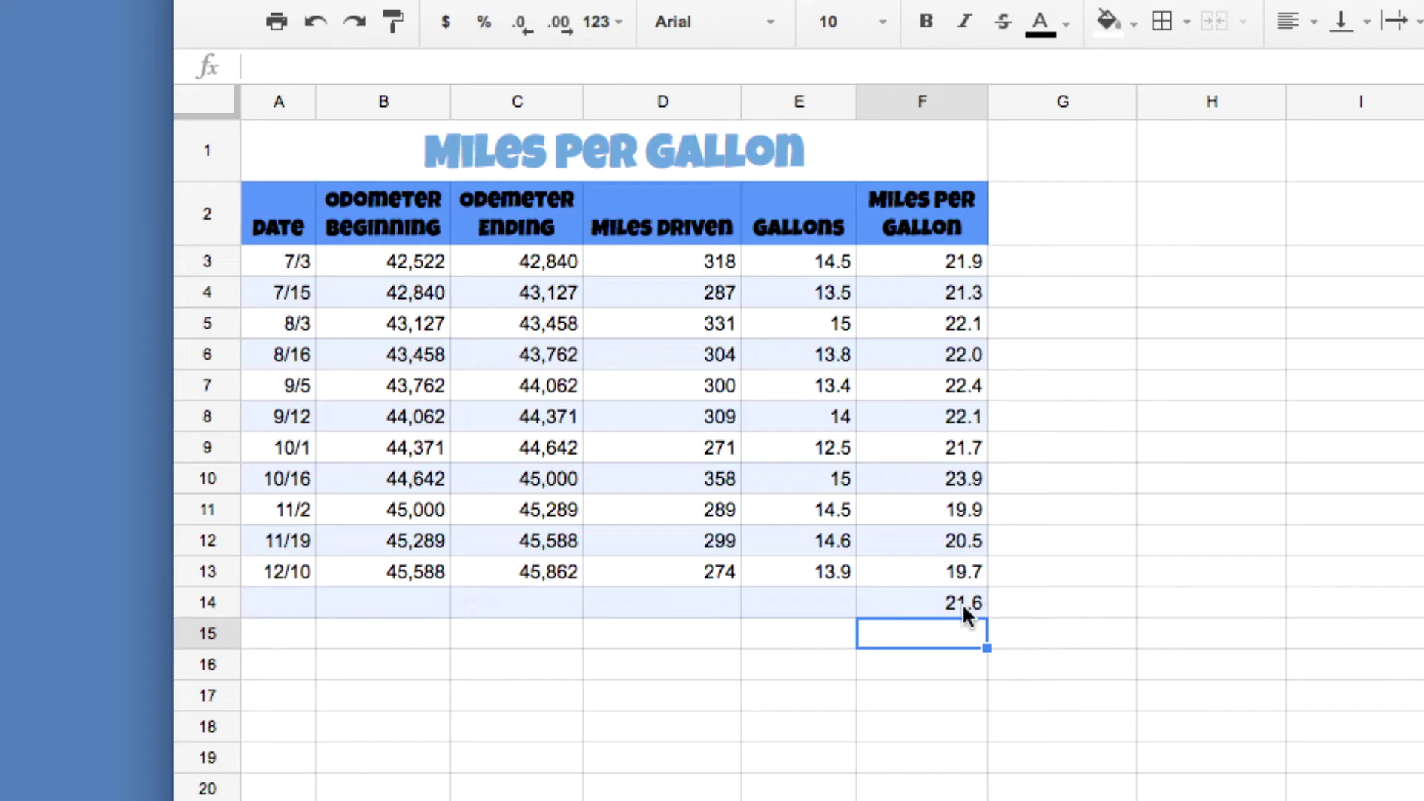
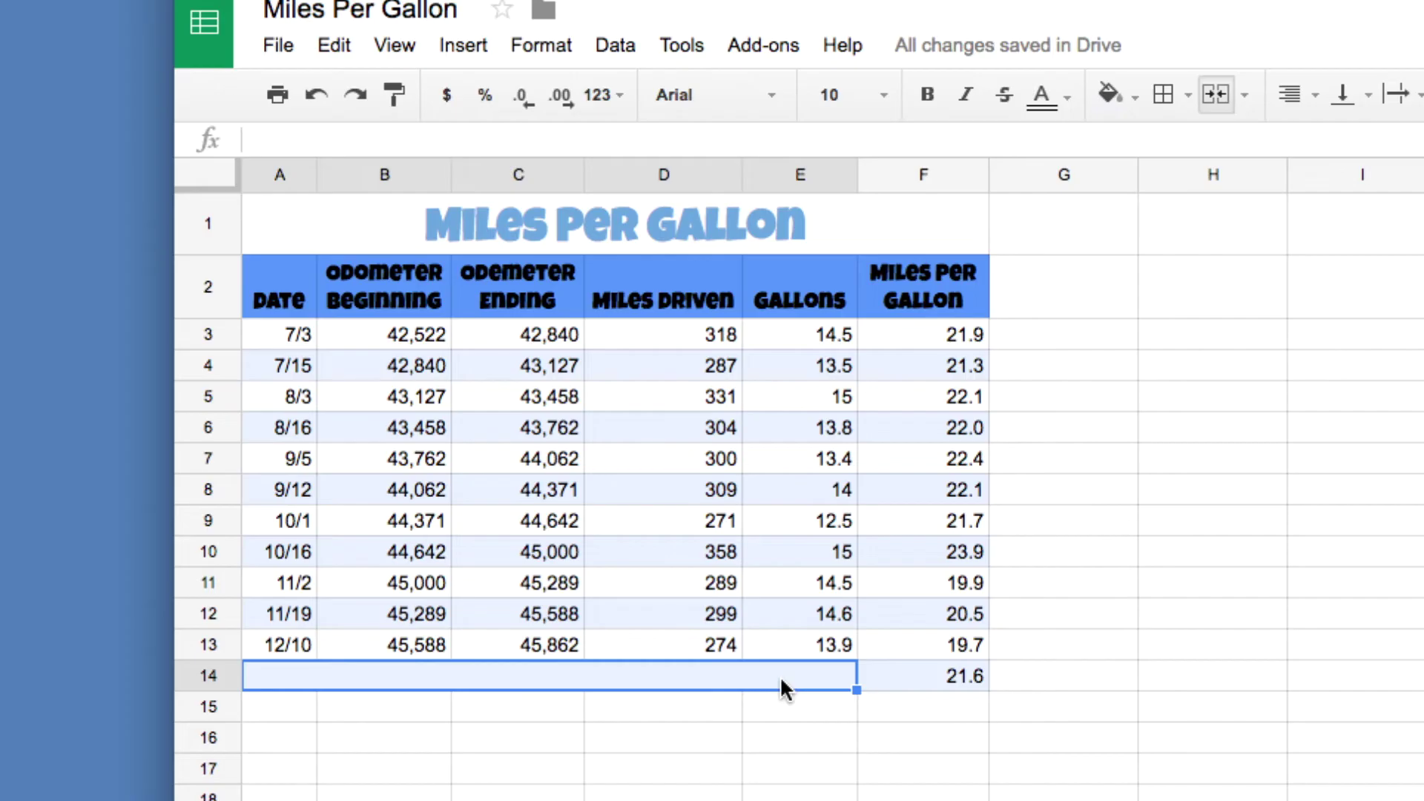
# Enter the label "Average Miles Per Gallon" in the merged cell spanning A14 to E14.
pyautogui.write('Miles Per Gallon')
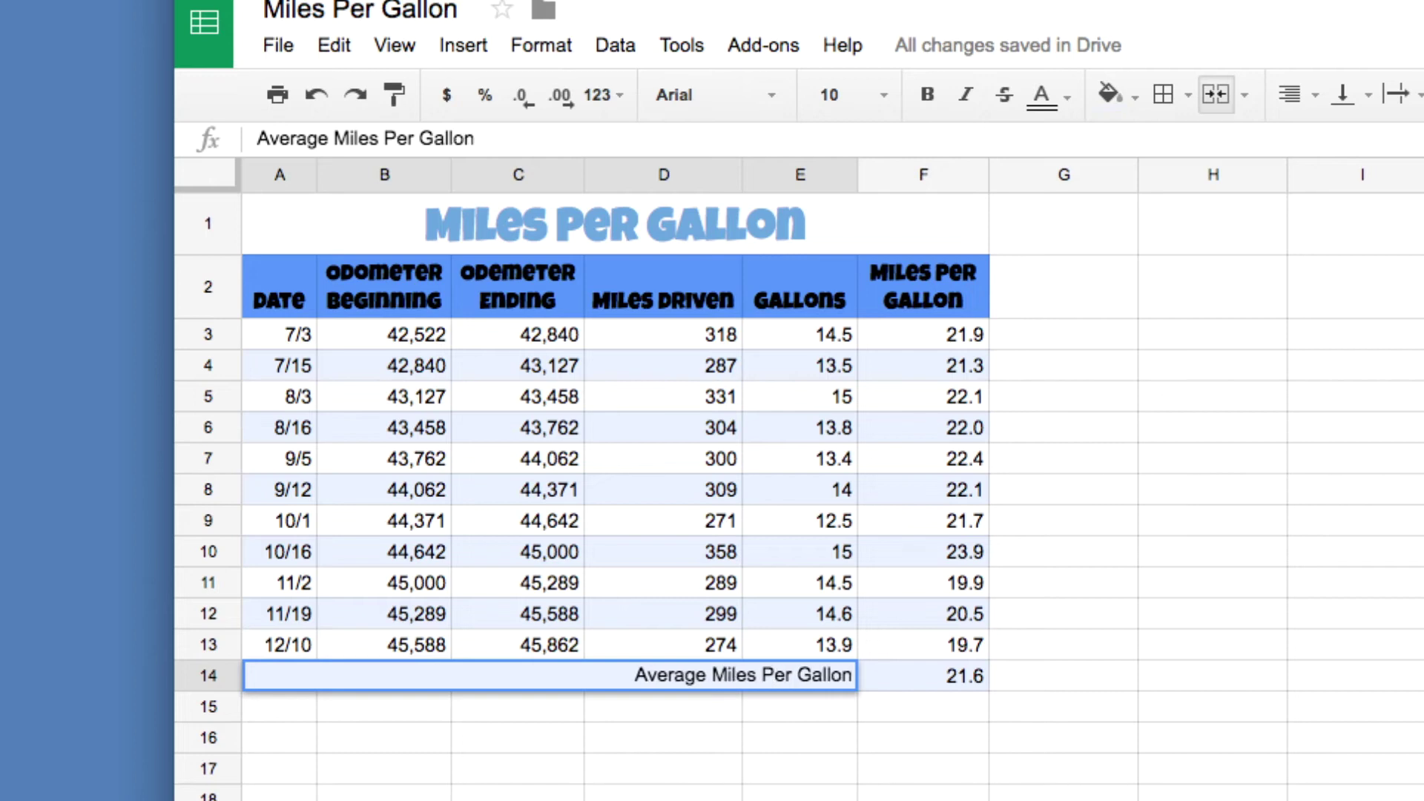
pyautogui.press('Return')
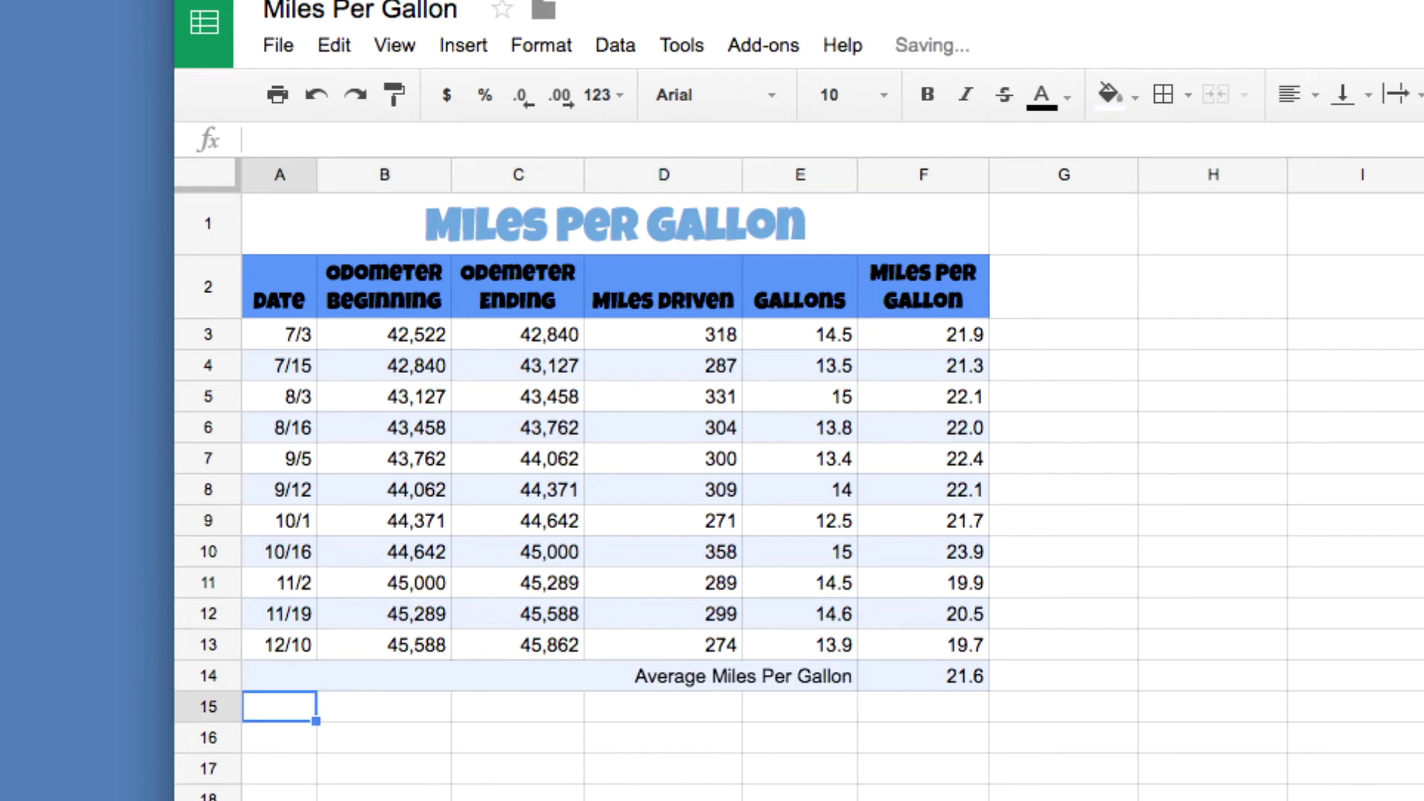
pyautogui.click(753, 678)
pyautogui.click(1105, 648)
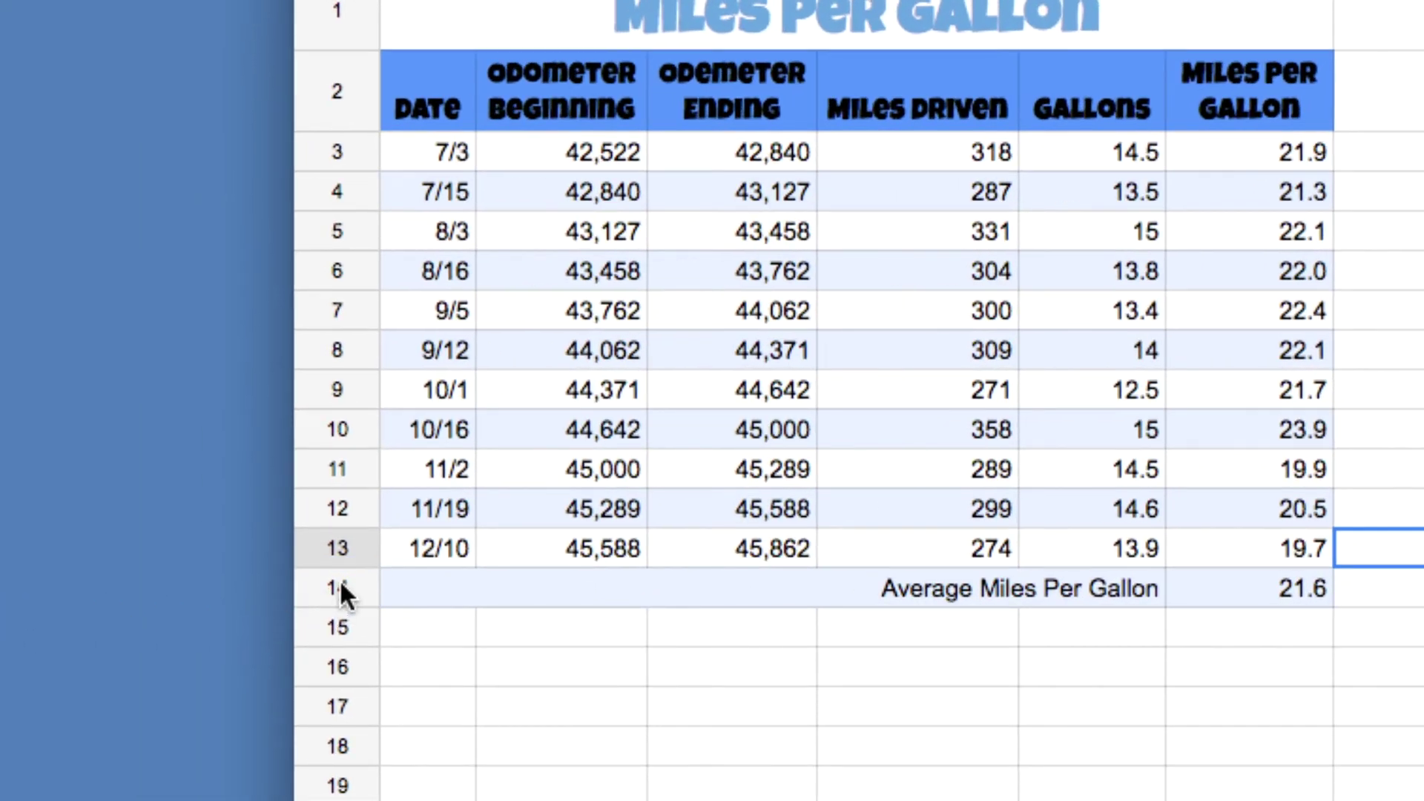
# Set the height of row 14 to 45 pixels.
pyautogui.click(341, 586)
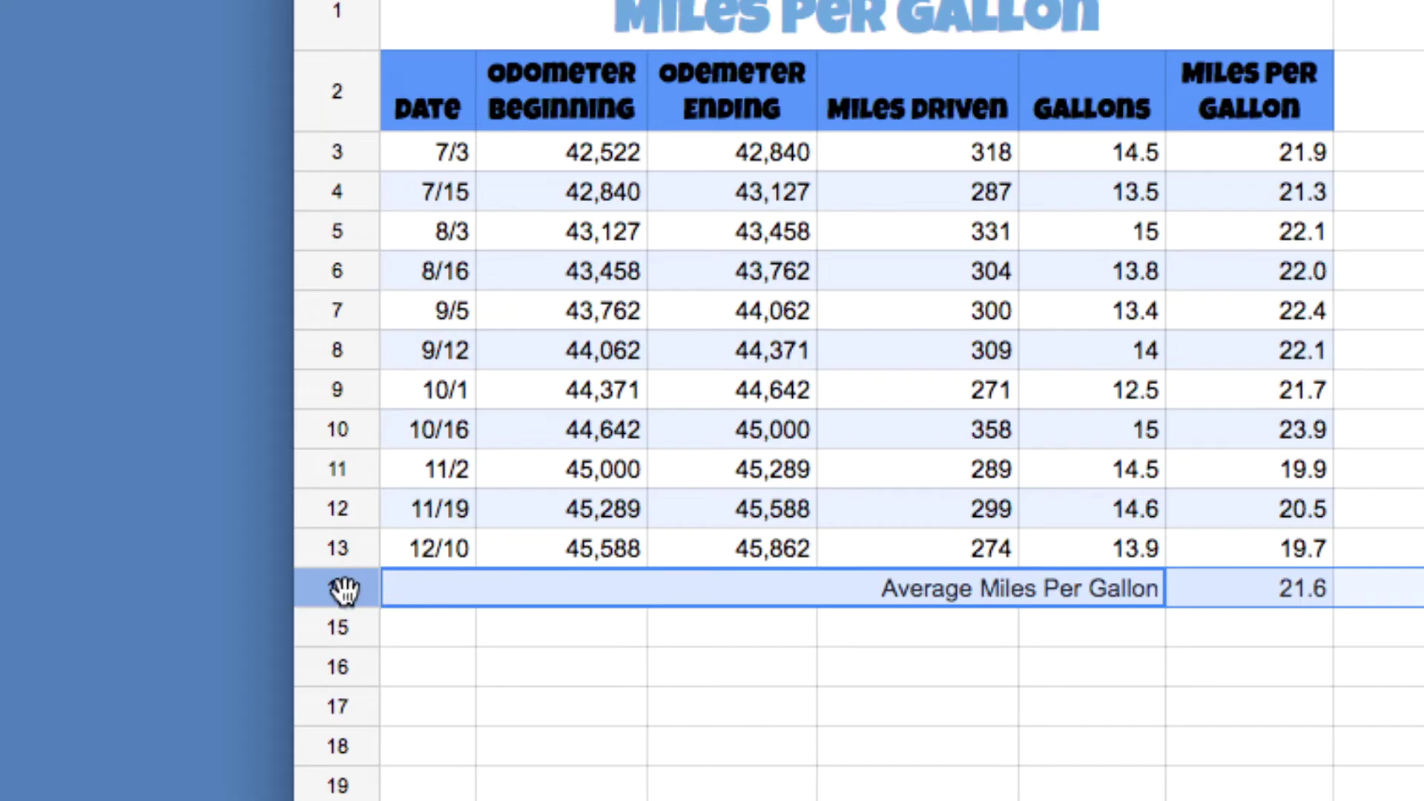
pyautogui.rightClick(342, 590)
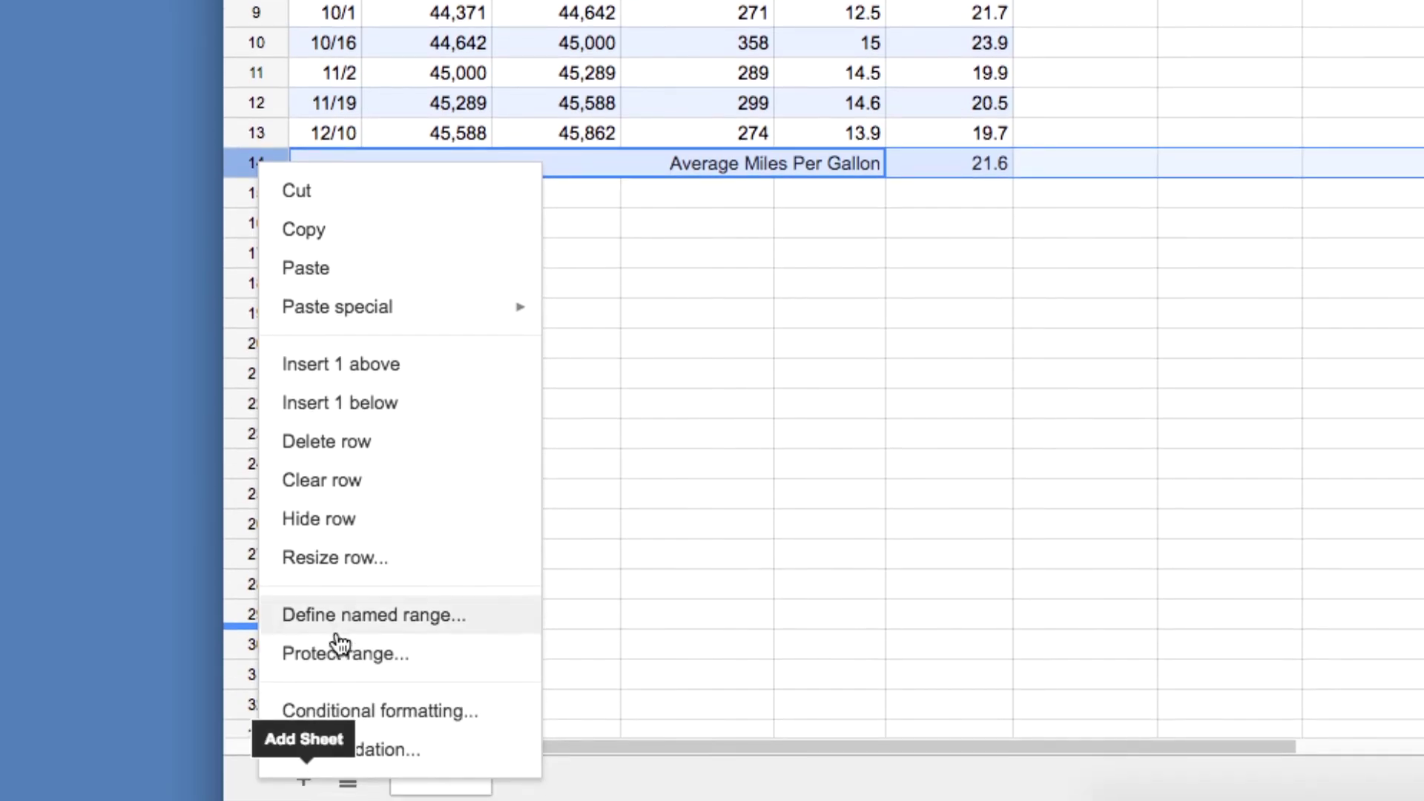
pyautogui.click(308, 560)
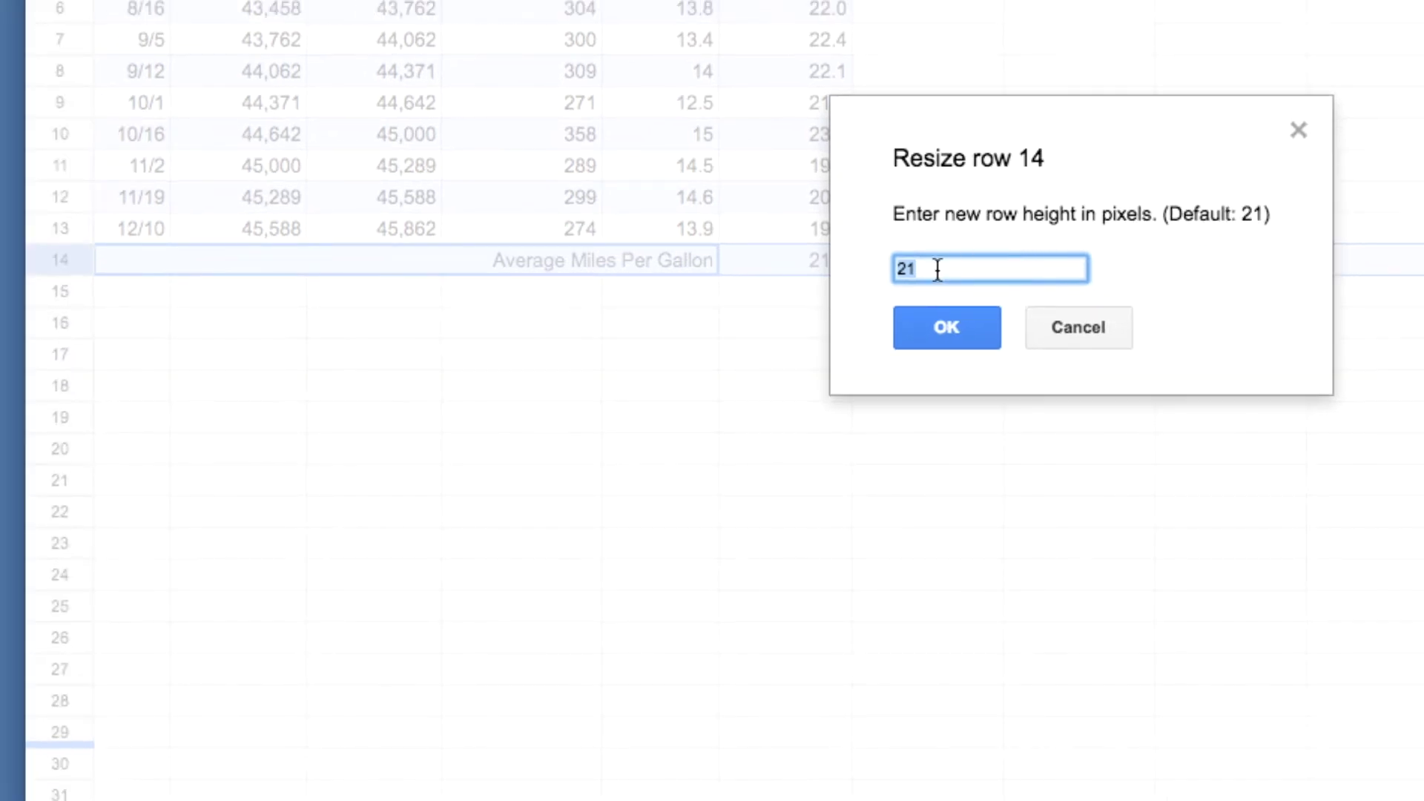
pyautogui.write('45')
pyautogui.click(951, 327)
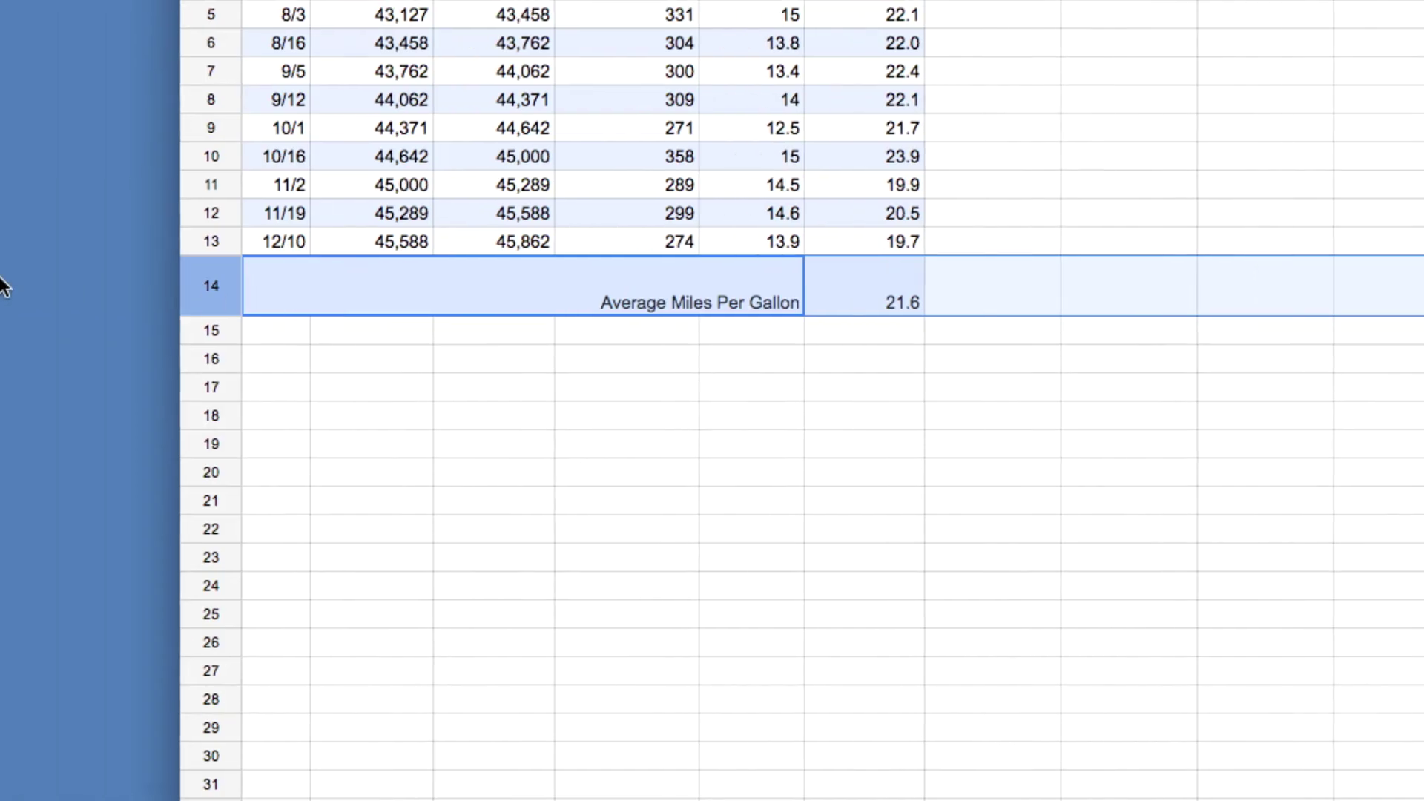
pyautogui.click(371, 393)
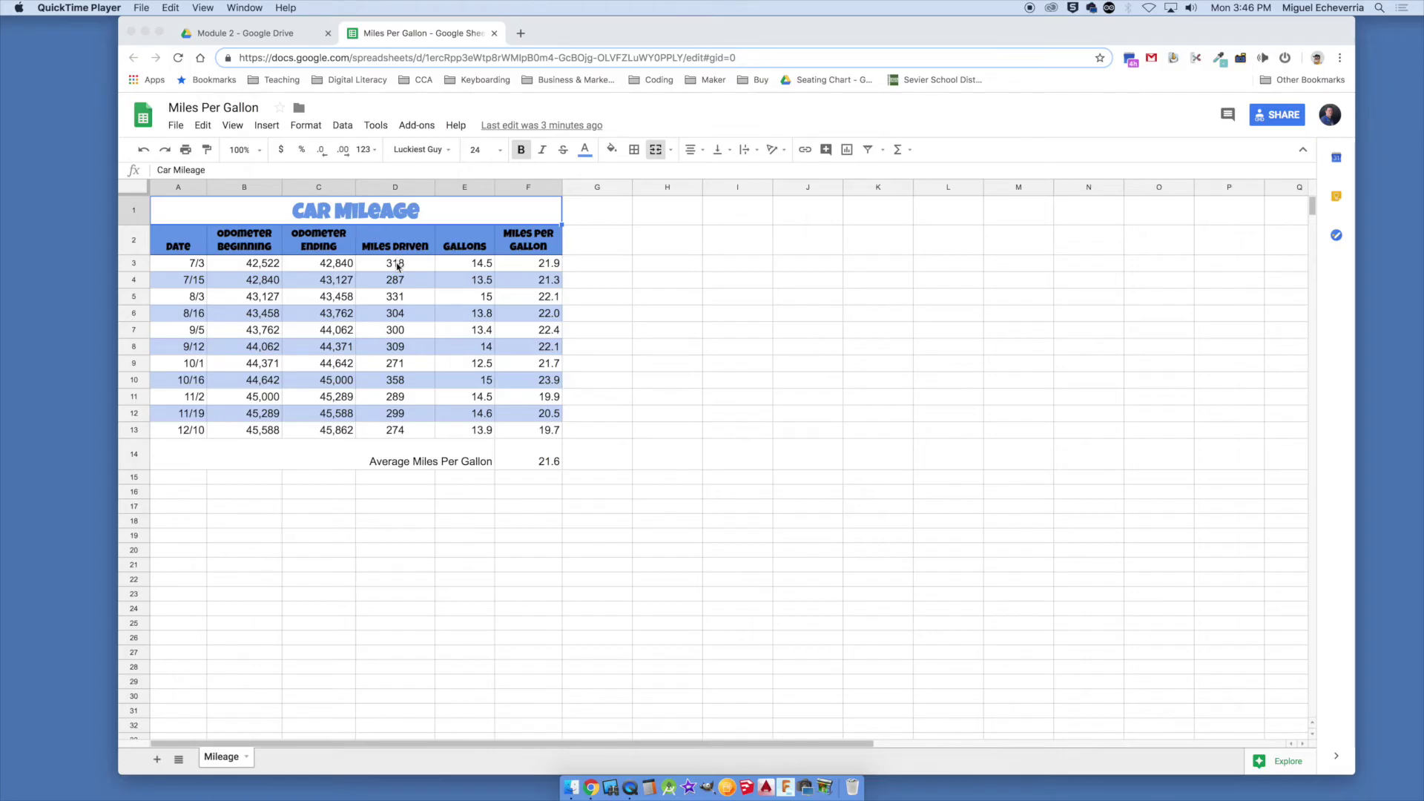
pyautogui.click(185, 244)
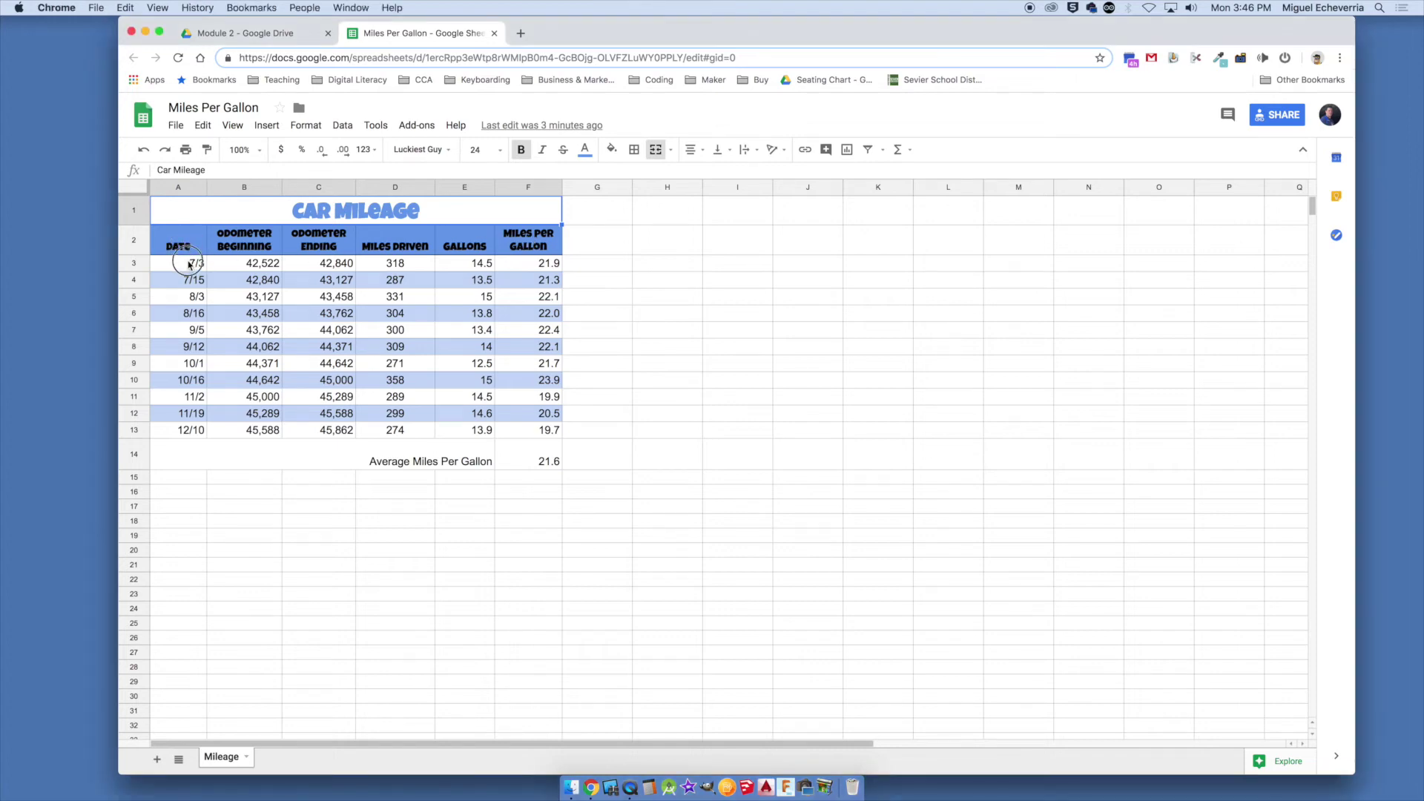
pyautogui.moveTo(186, 246); pyautogui.dragTo(190, 430)
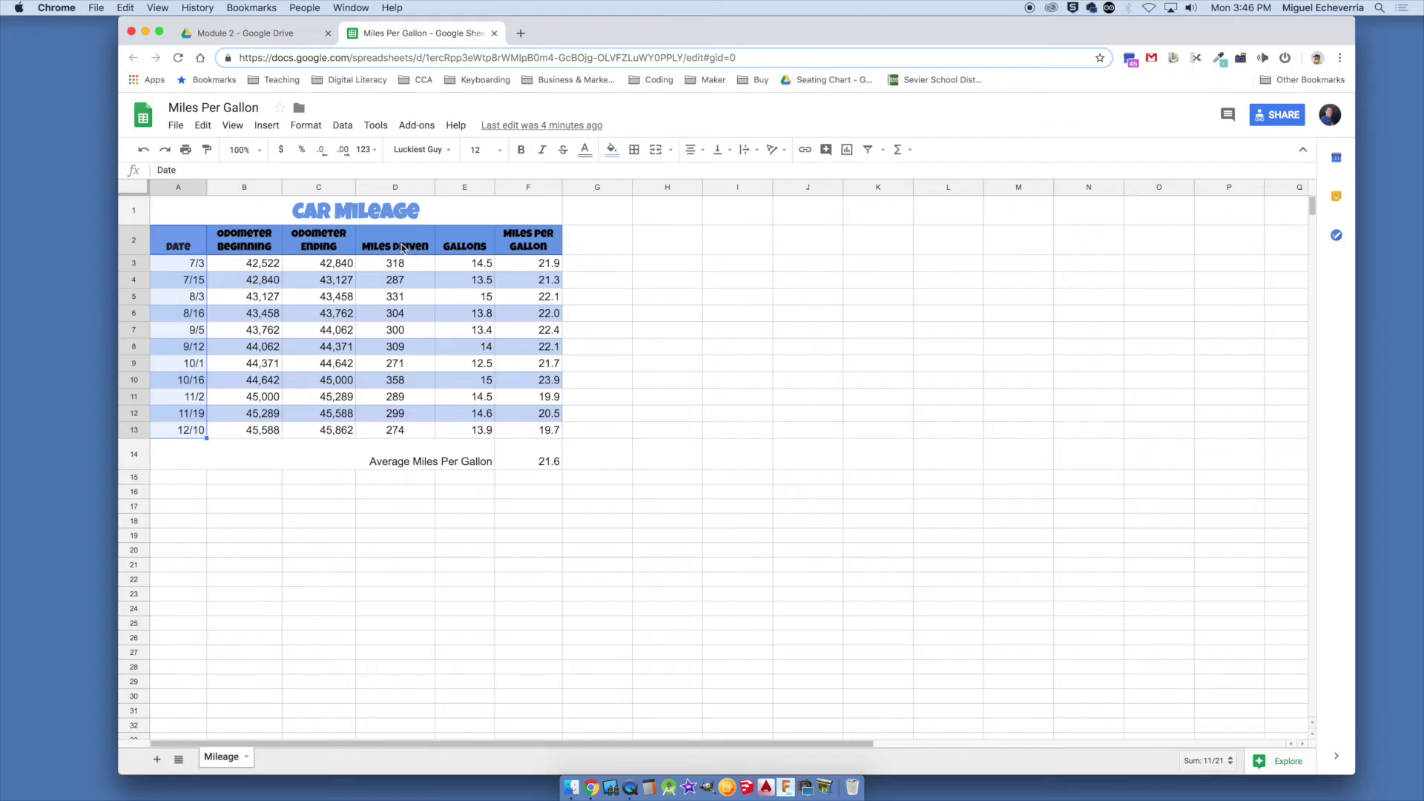
pyautogui.moveTo(404, 244); pyautogui.dragTo(403, 438)
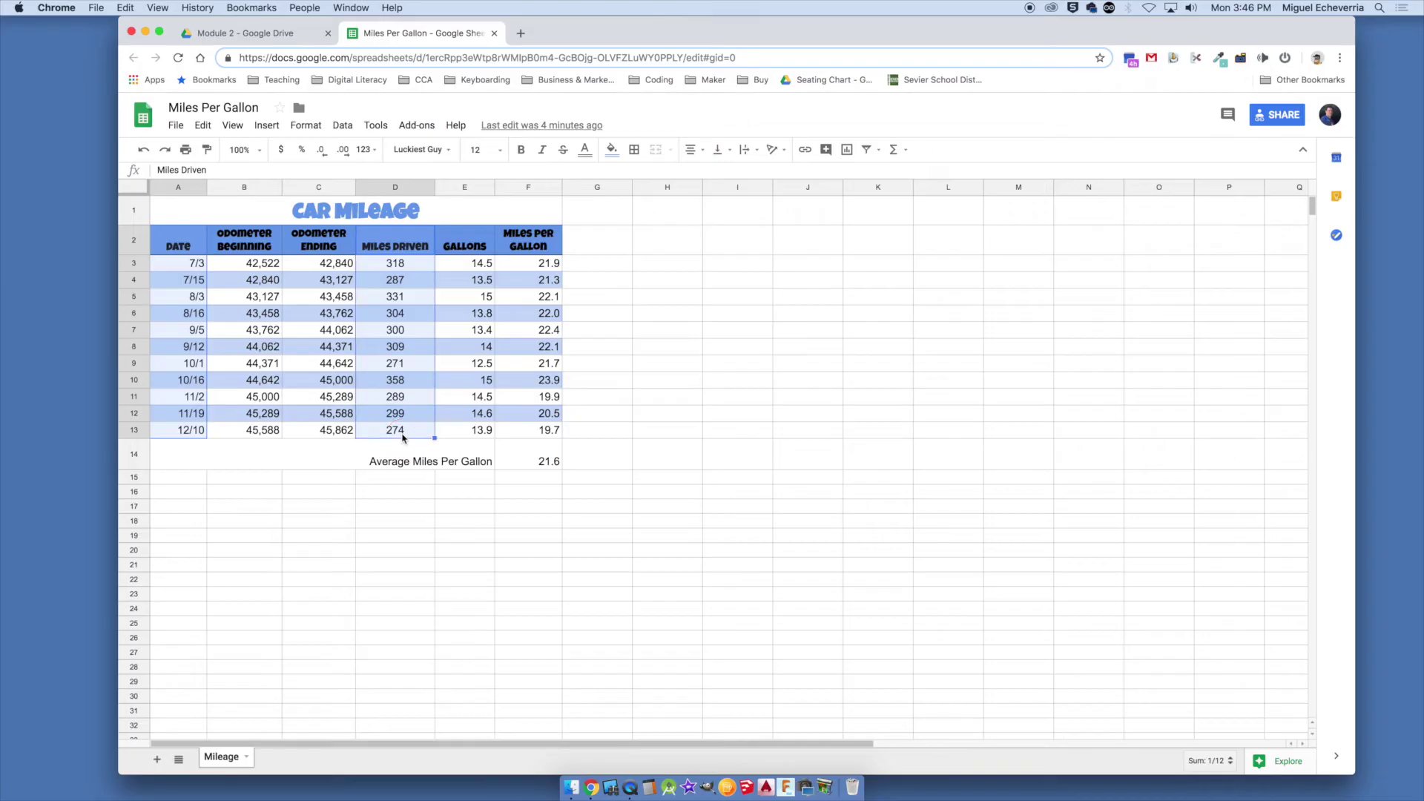
pyautogui.click(220, 268)
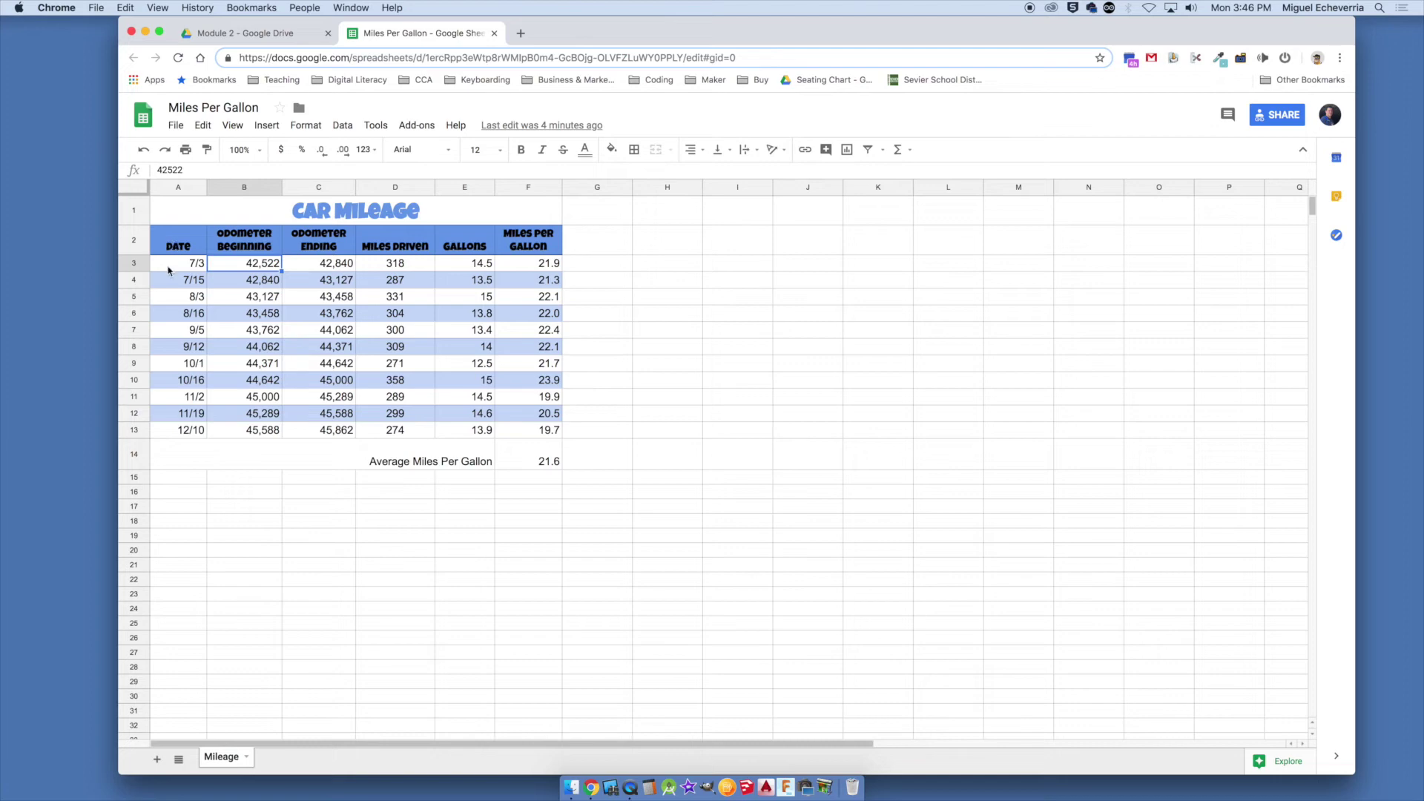
# Insert a line chart from the Date cells A2:A13 and the Miles Driven cells D2:D13.
pyautogui.click(176, 248)
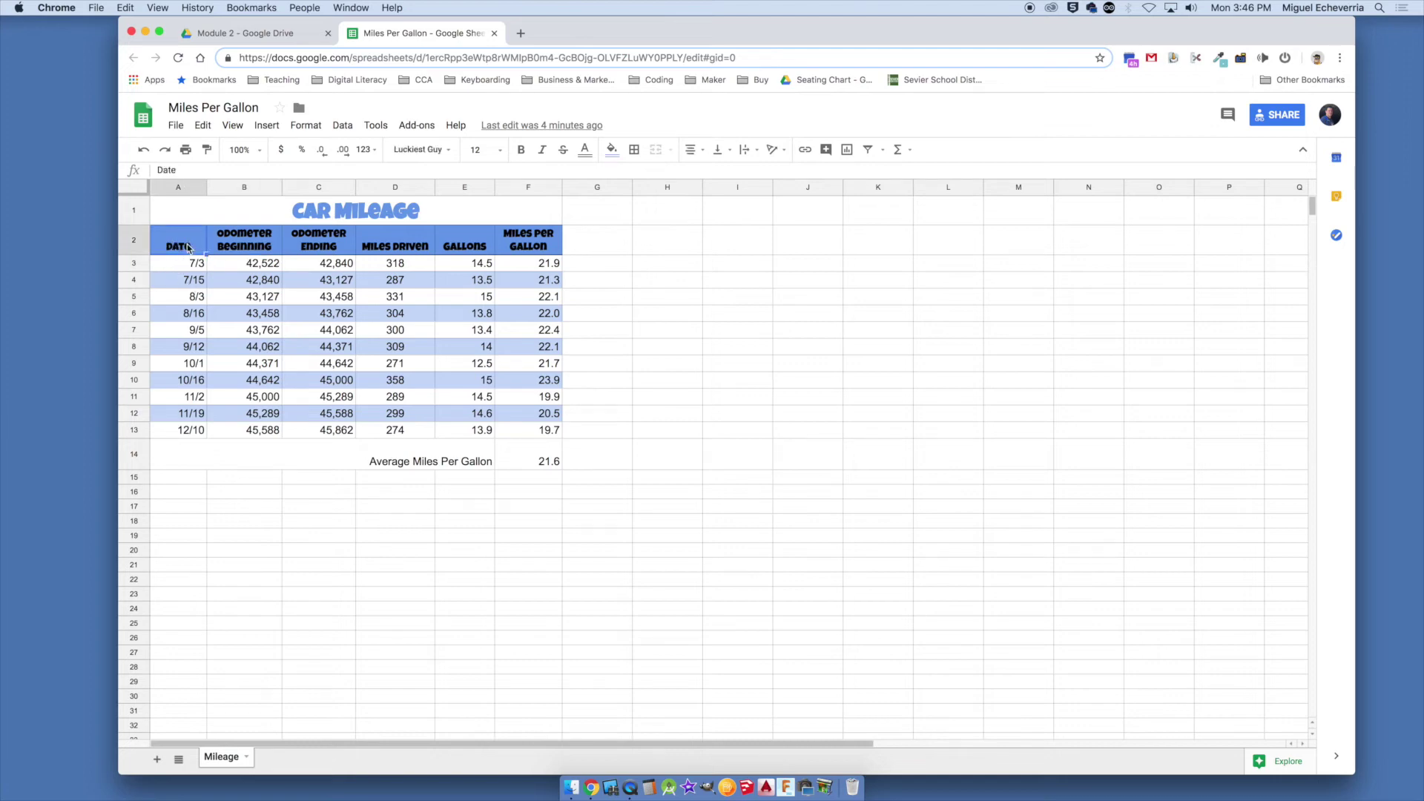
pyautogui.moveTo(188, 248); pyautogui.dragTo(179, 431)
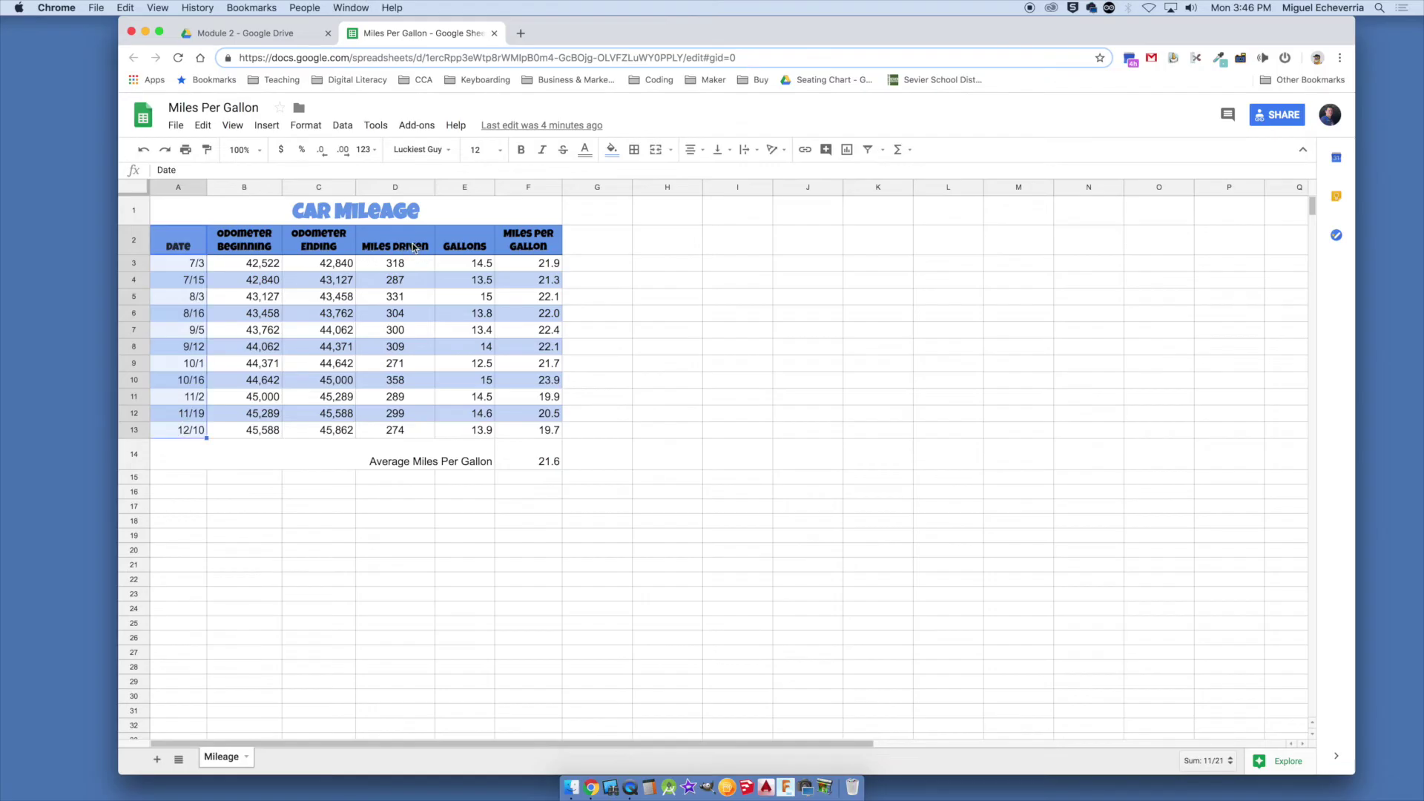
pyautogui.moveTo(414, 247); pyautogui.dragTo(409, 436)
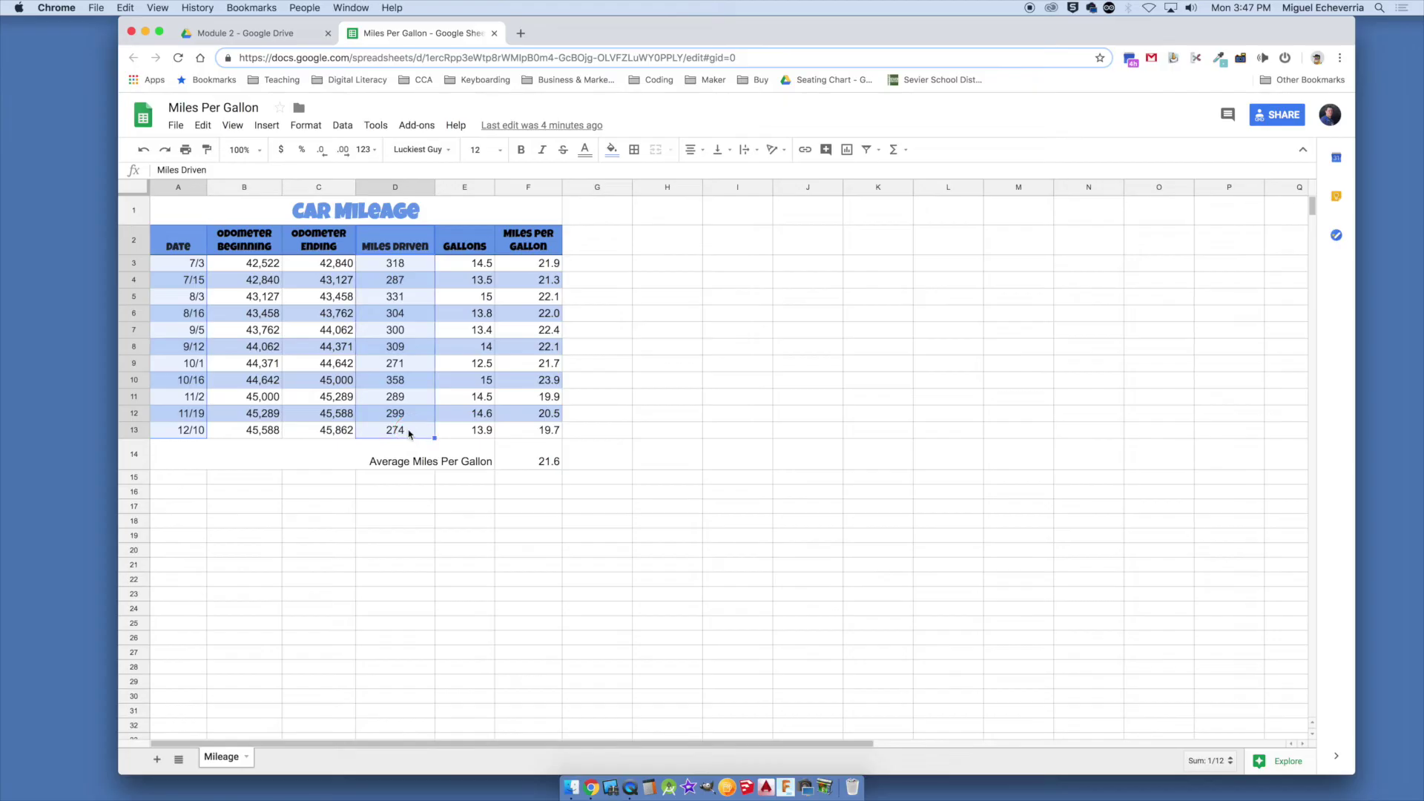
pyautogui.click(266, 129)
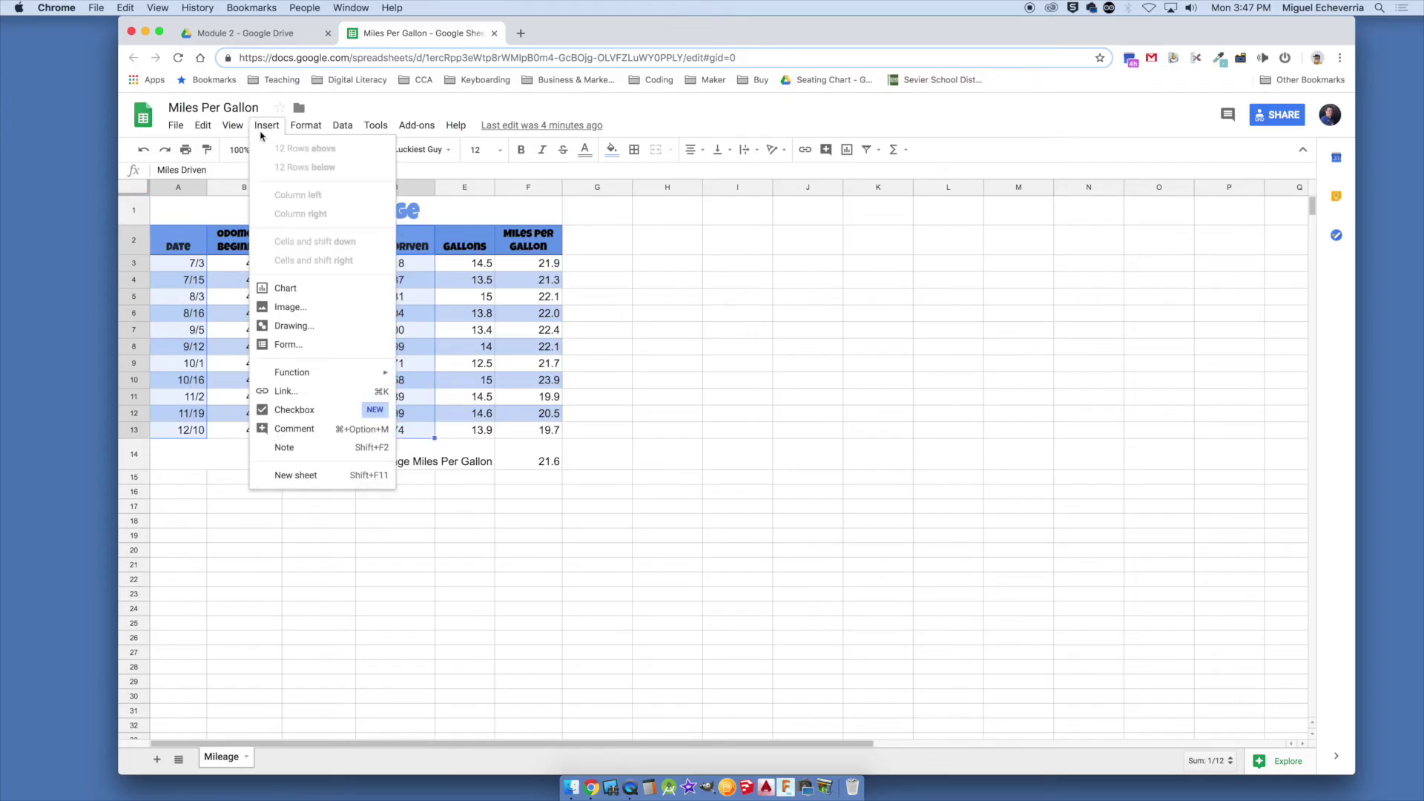
pyautogui.click(287, 291)
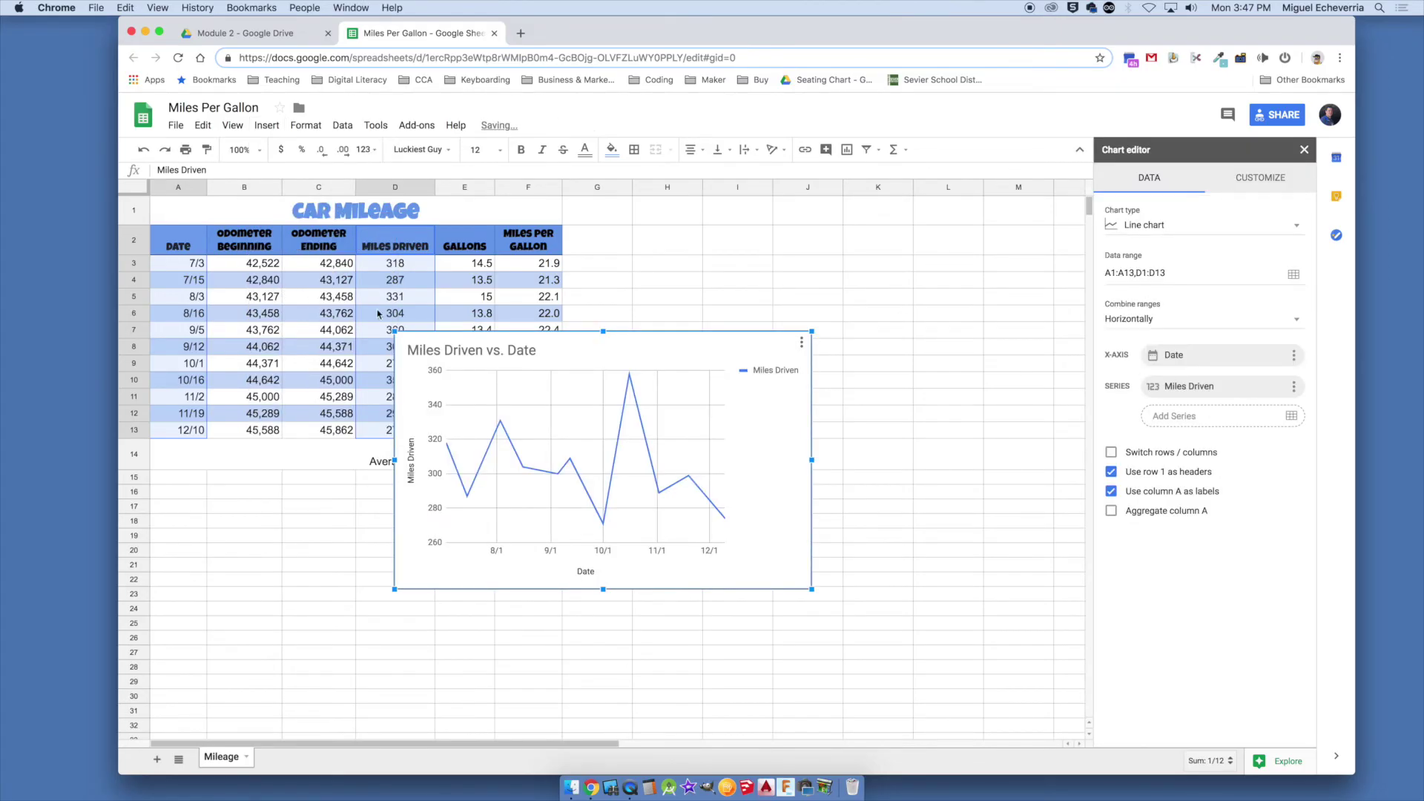
# Move the chart below the table, starting at row 15, and resize it to span columns A to F.
pyautogui.moveTo(637, 348); pyautogui.dragTo(394, 487)
pyautogui.scroll(-2, 415, 472)
pyautogui.click(560, 402)
pyautogui.moveTo(570, 396); pyautogui.dragTo(563, 400)
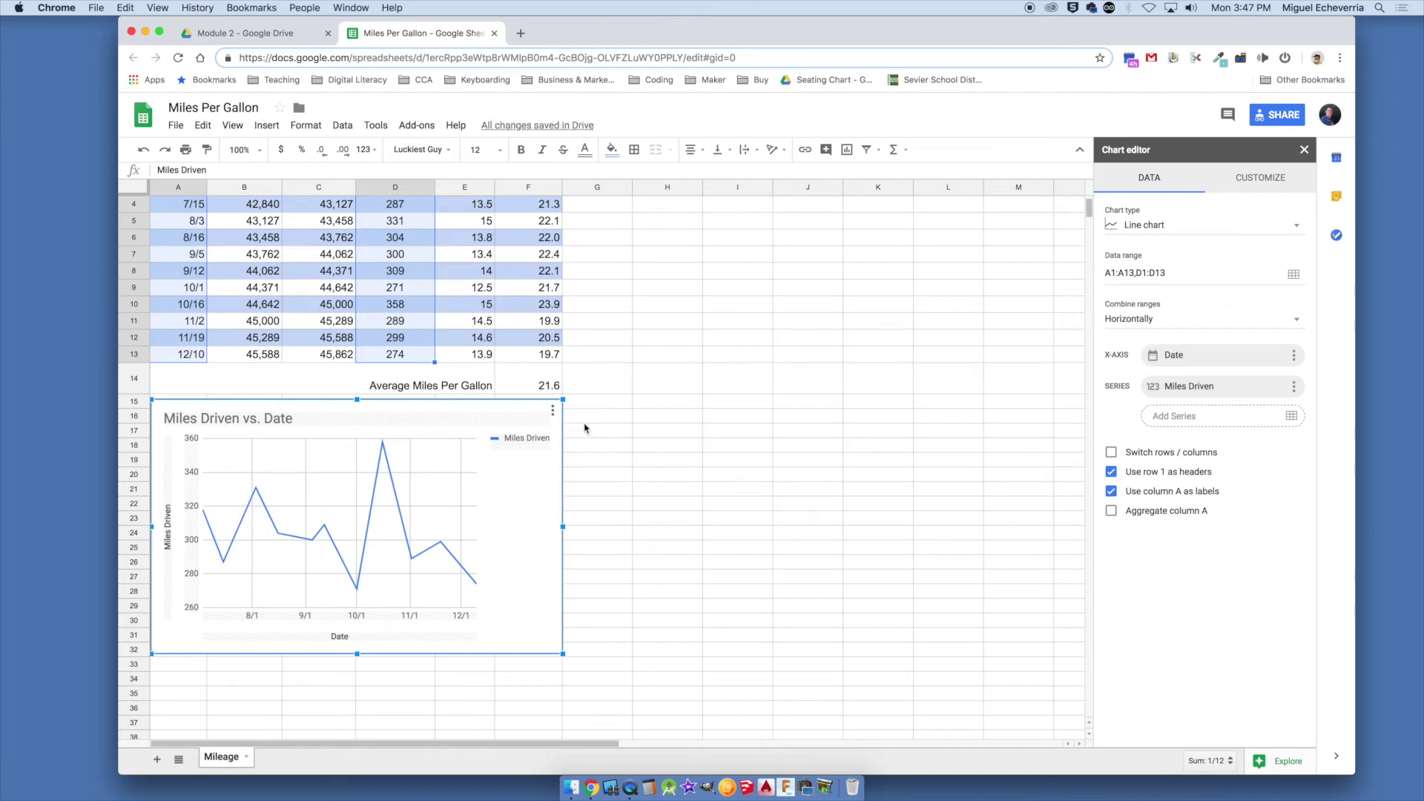
pyautogui.click(584, 419)
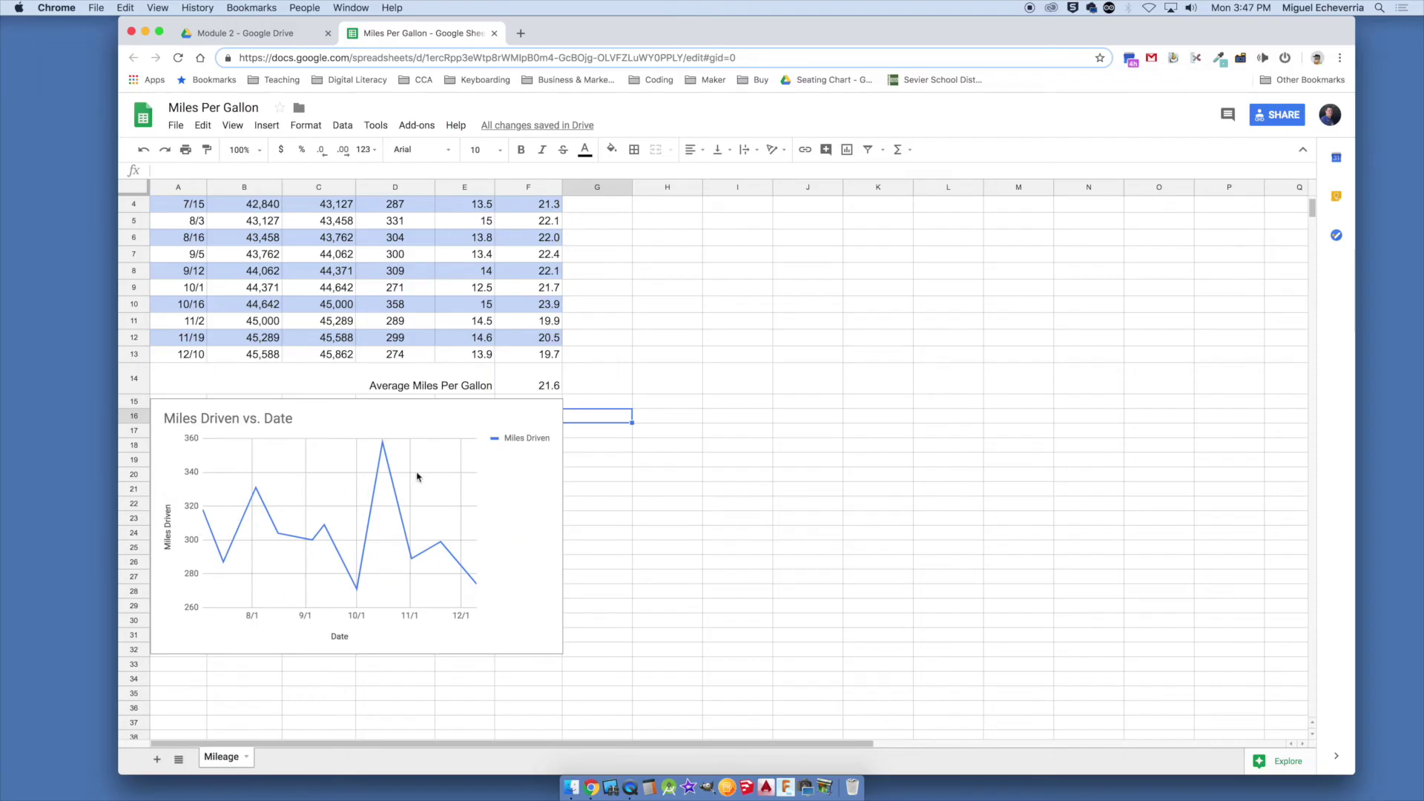
# Reopen the chart editor and examine the chart's data range, available chart types and customization options.
pyautogui.click(493, 489)
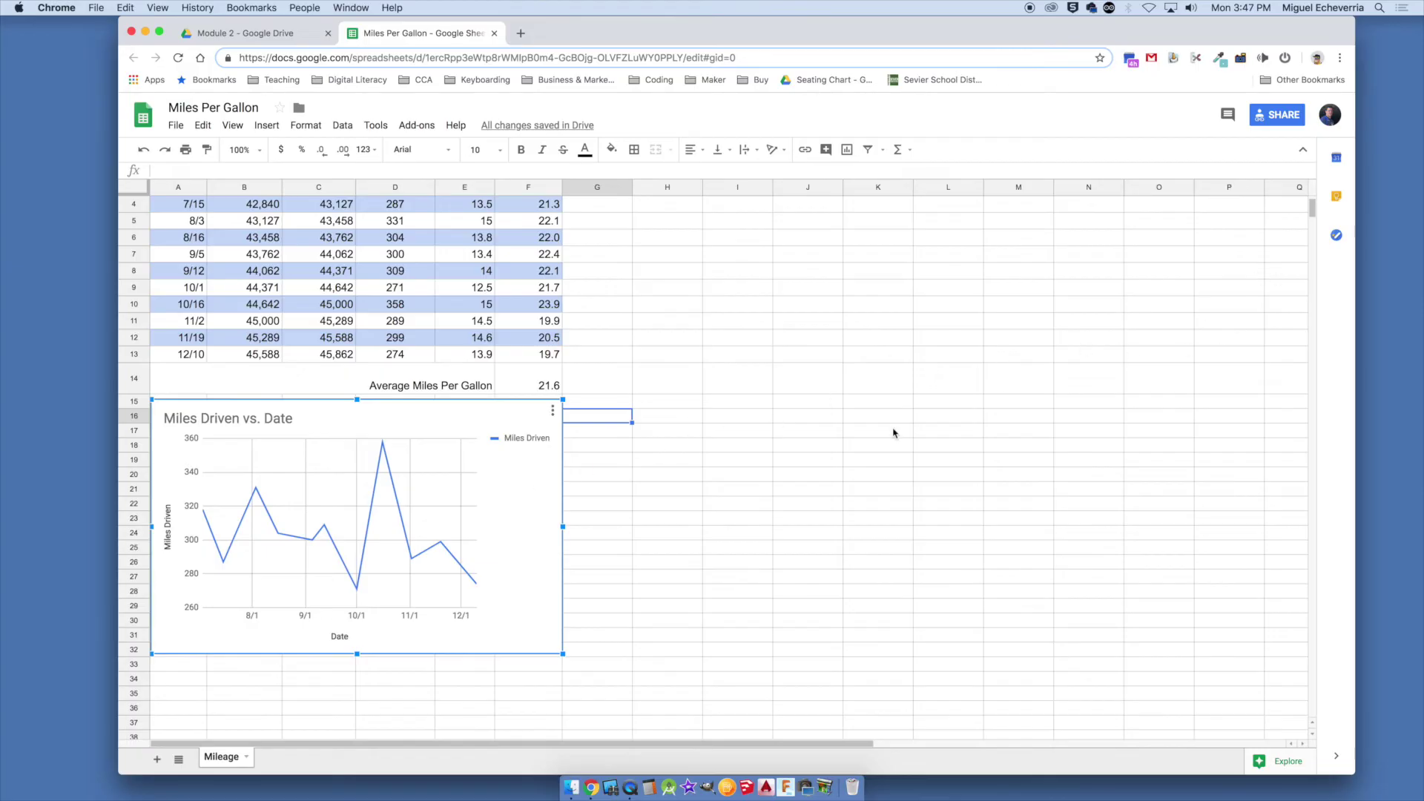
pyautogui.doubleClick(506, 509)
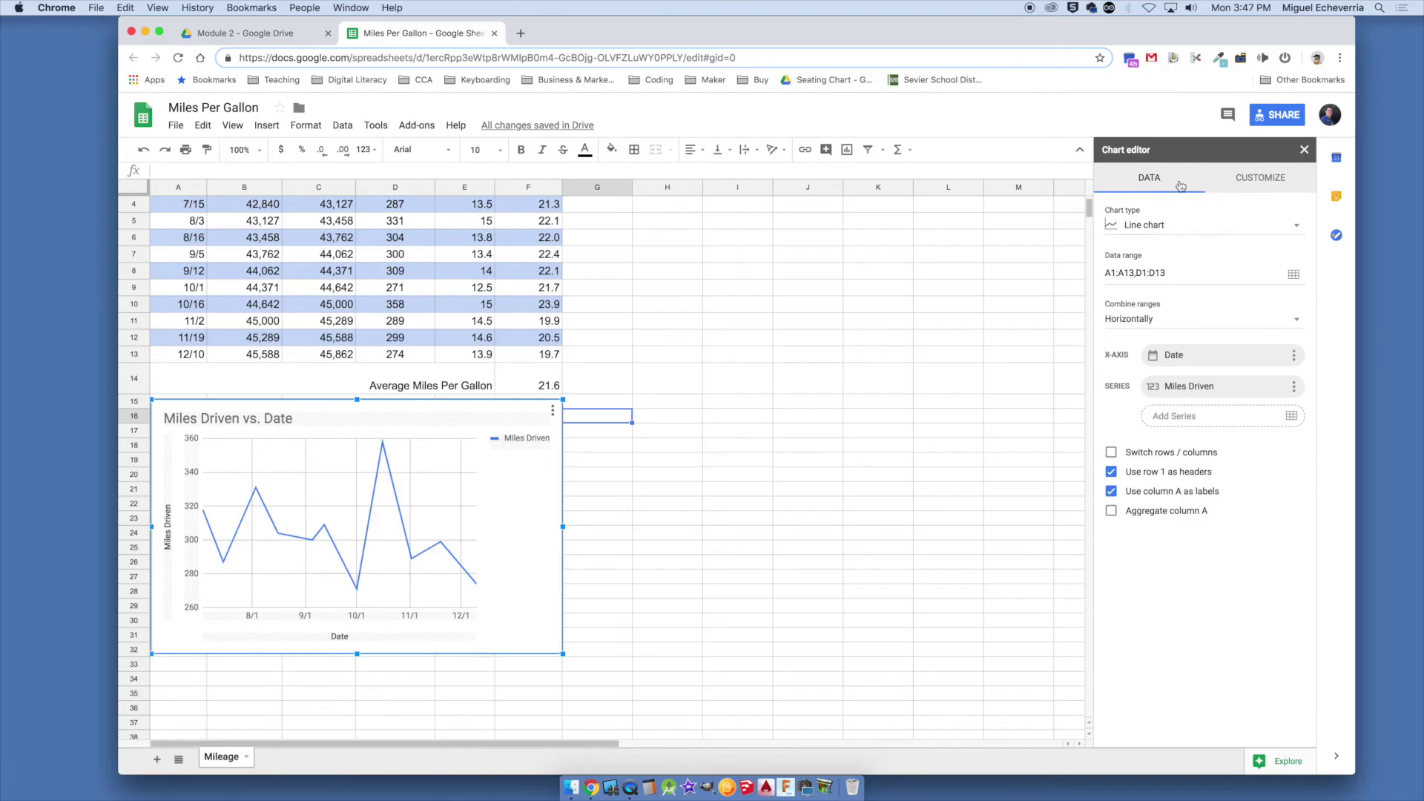
pyautogui.click(1237, 189)
pyautogui.click(1167, 184)
pyautogui.moveTo(1107, 273); pyautogui.dragTo(1180, 273)
pyautogui.click(1181, 273)
pyautogui.click(1297, 230)
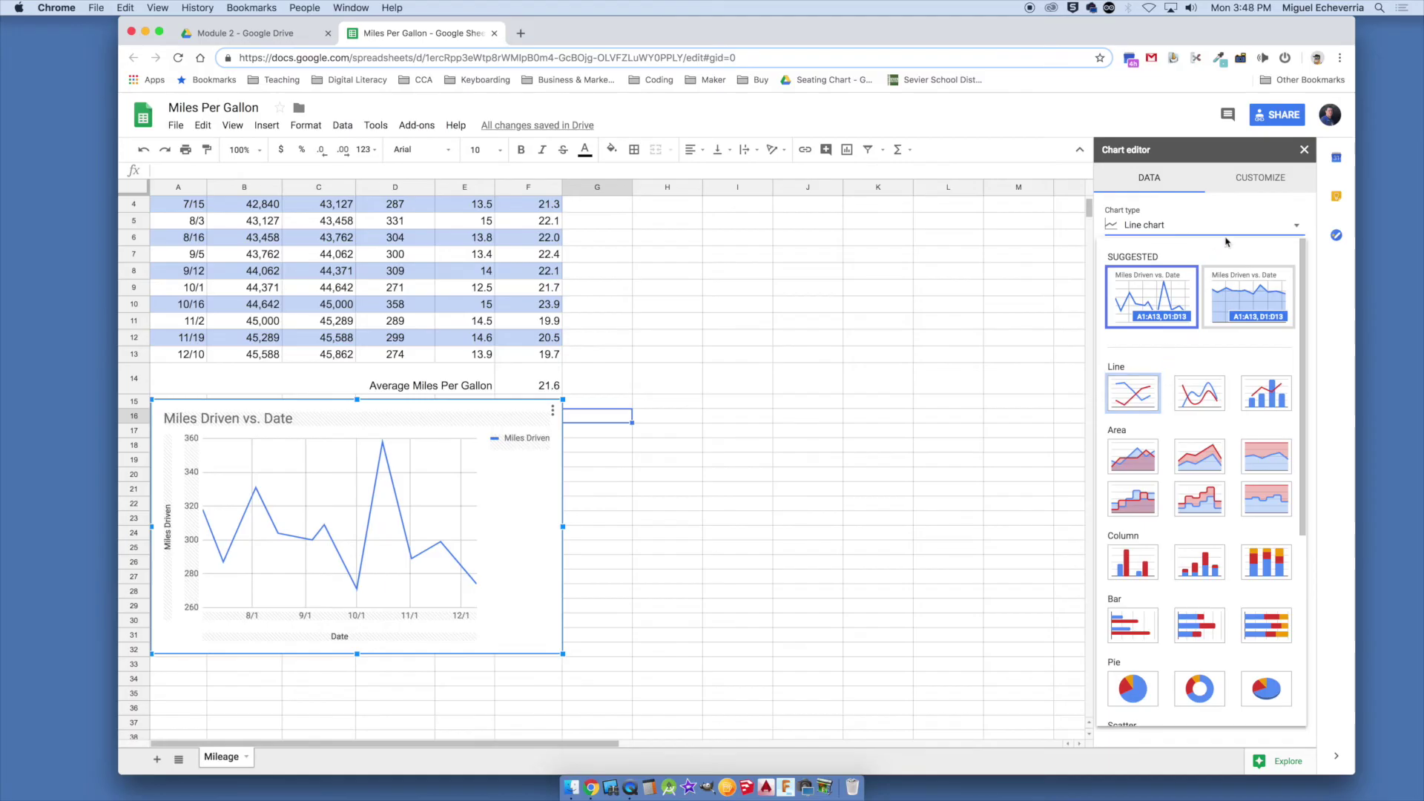
pyautogui.click(1294, 227)
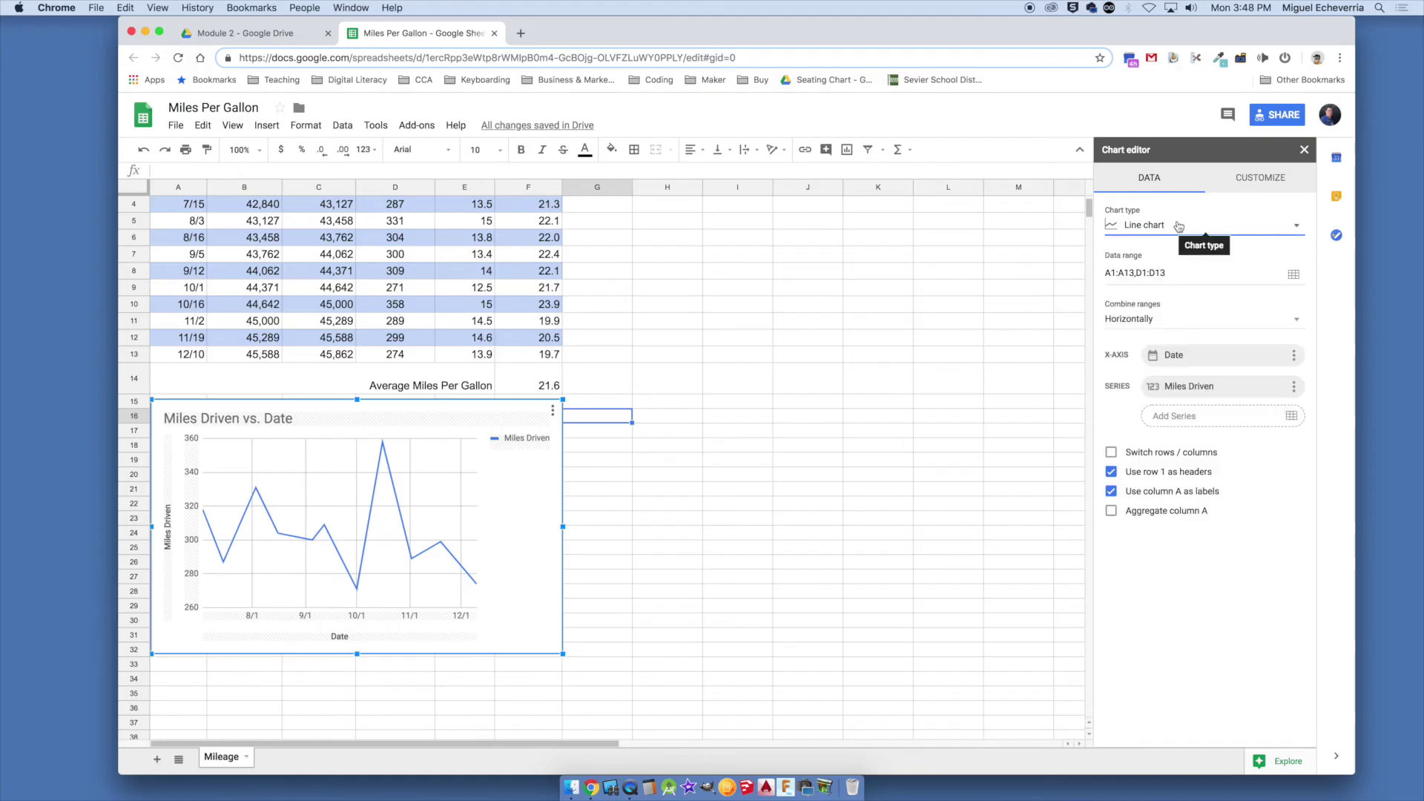
pyautogui.click(1254, 180)
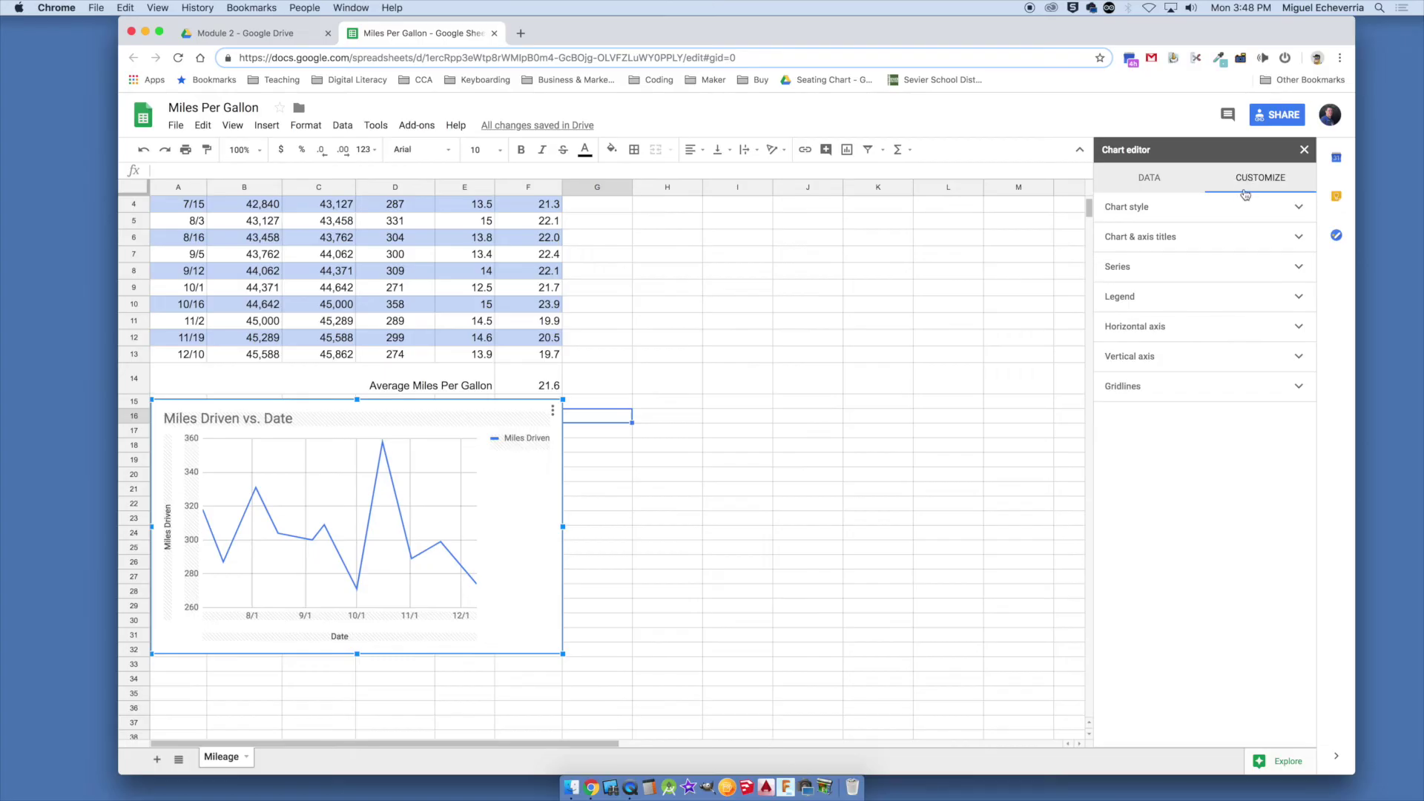
# Set the background color of the Miles Driven vs. Date chart to the lightest blue in the palette.
pyautogui.click(1171, 214)
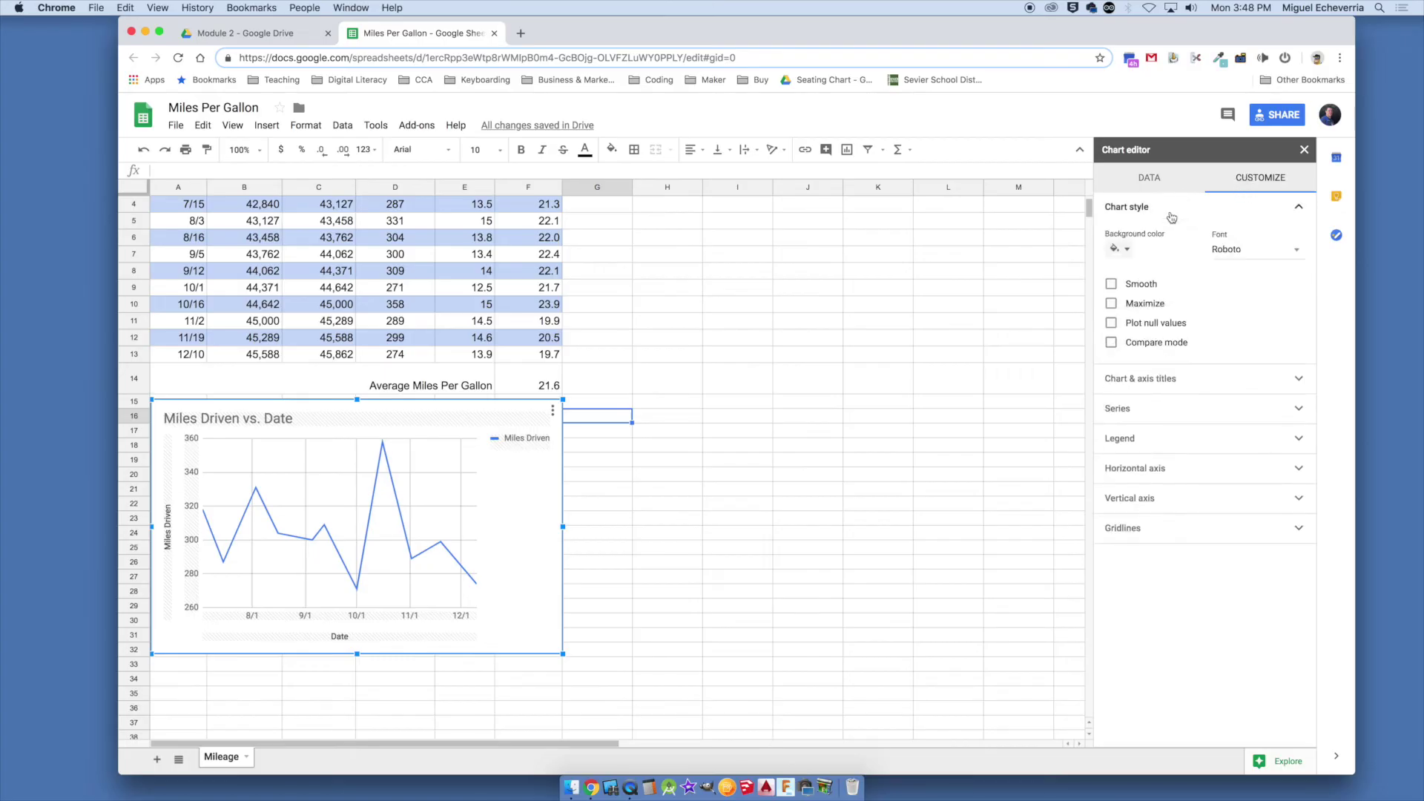
pyautogui.click(1127, 250)
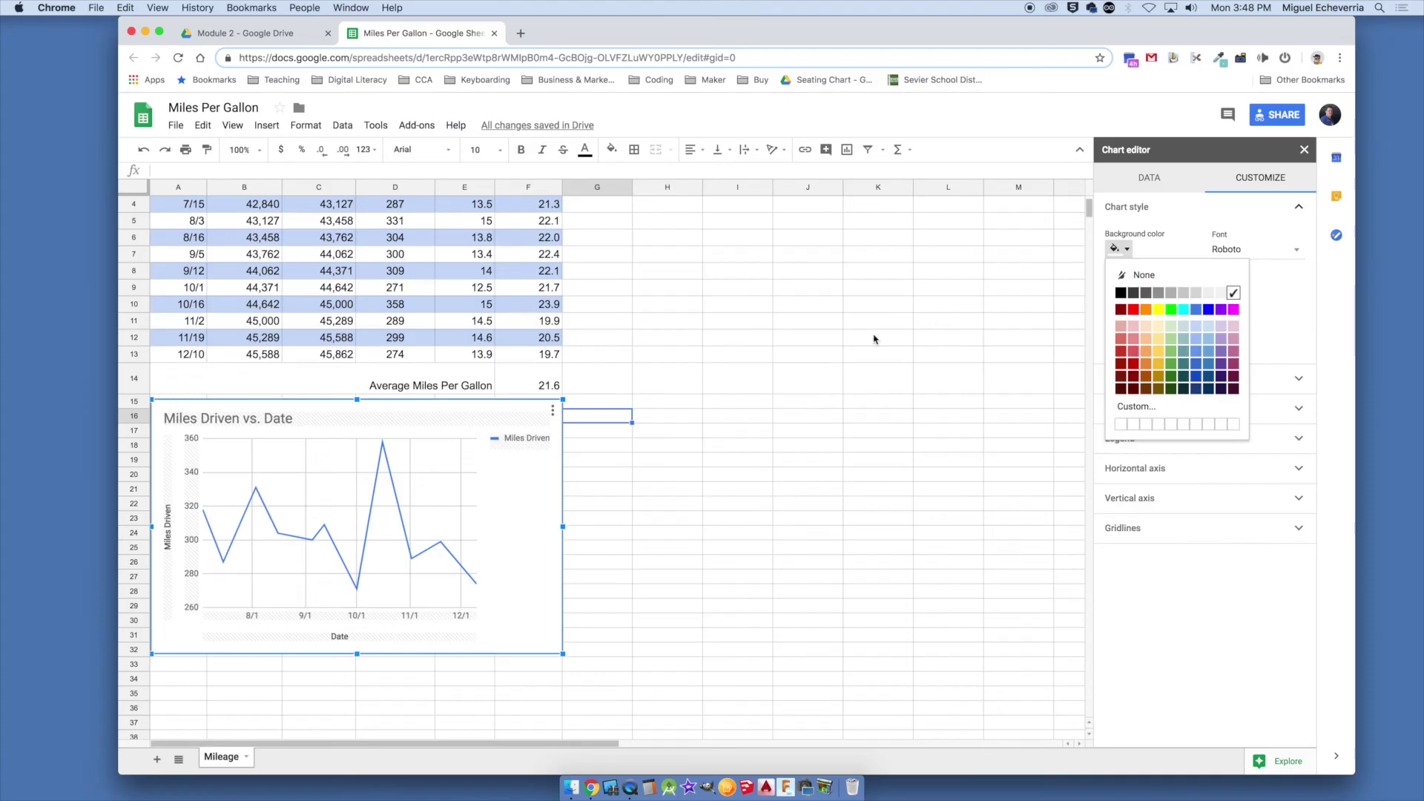
pyautogui.click(1193, 340)
pyautogui.click(1121, 249)
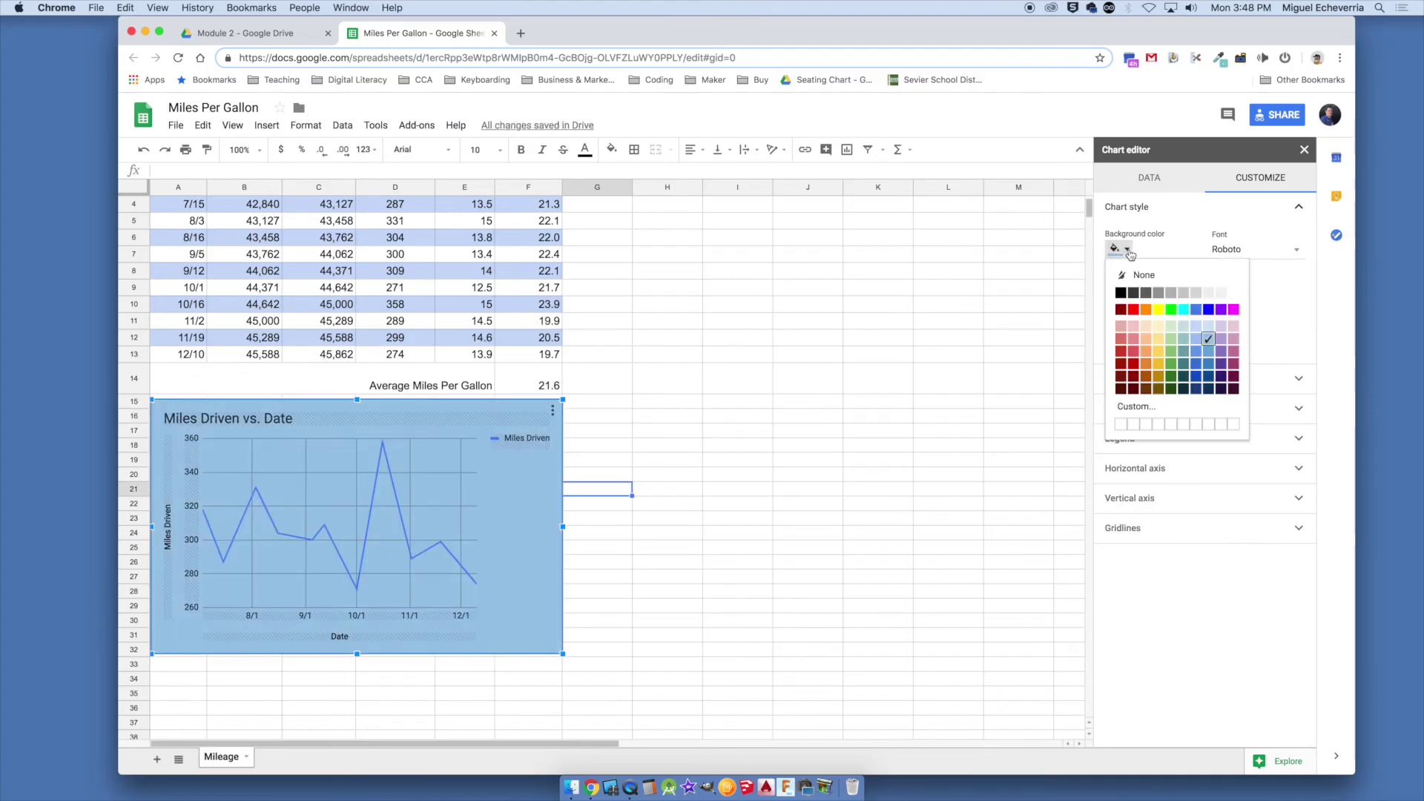
pyautogui.click(1208, 333)
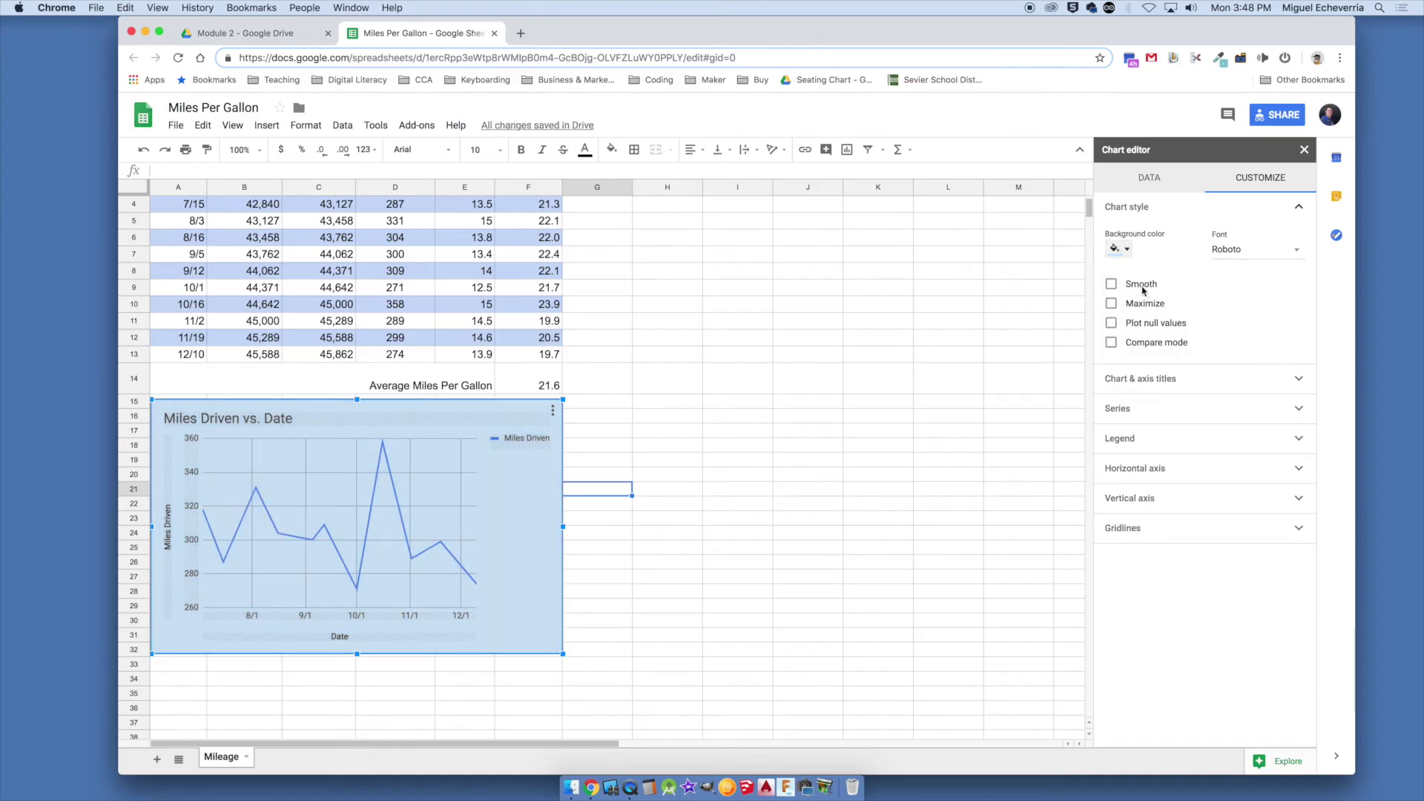
# Center the chart title "Miles Driven vs. Date".
pyautogui.click(1159, 380)
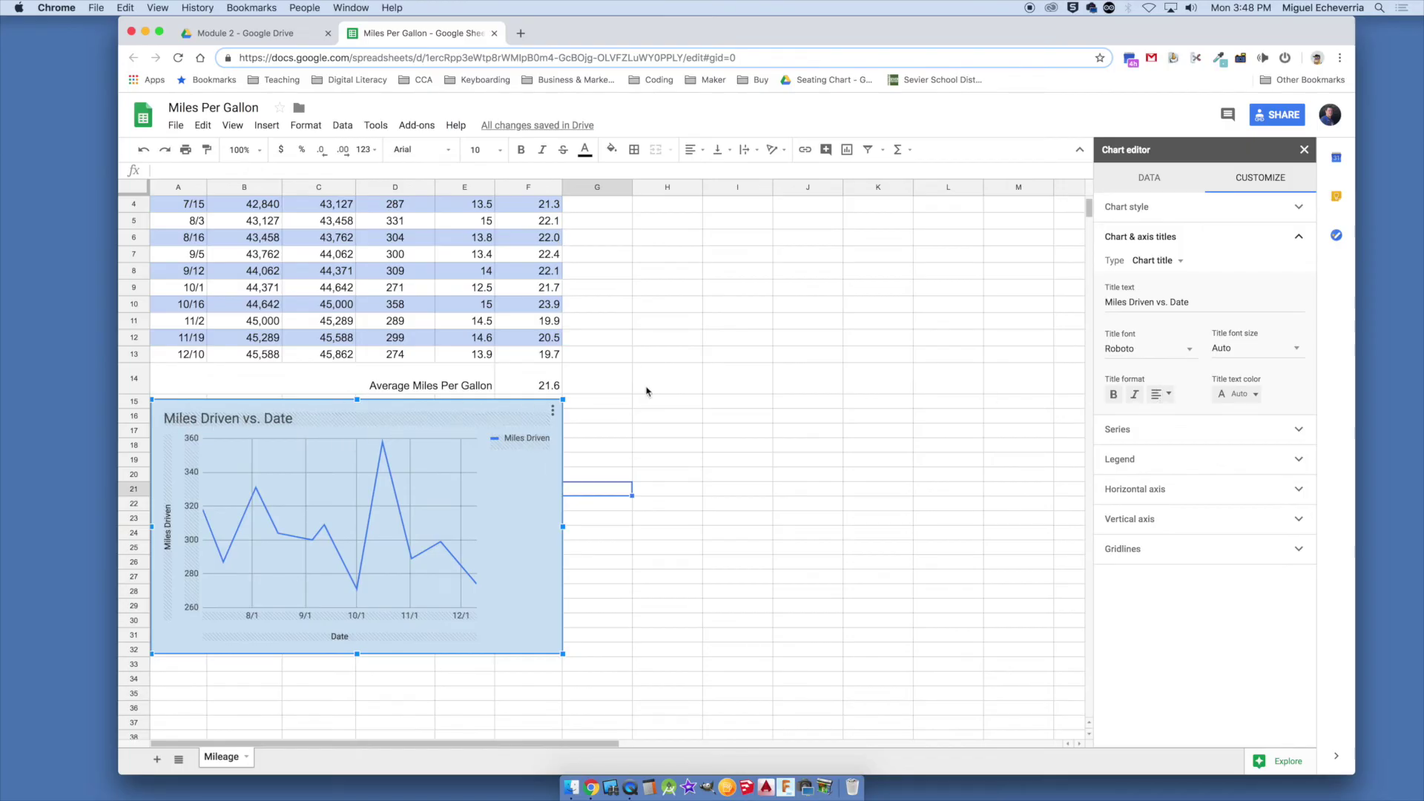
pyautogui.click(1160, 394)
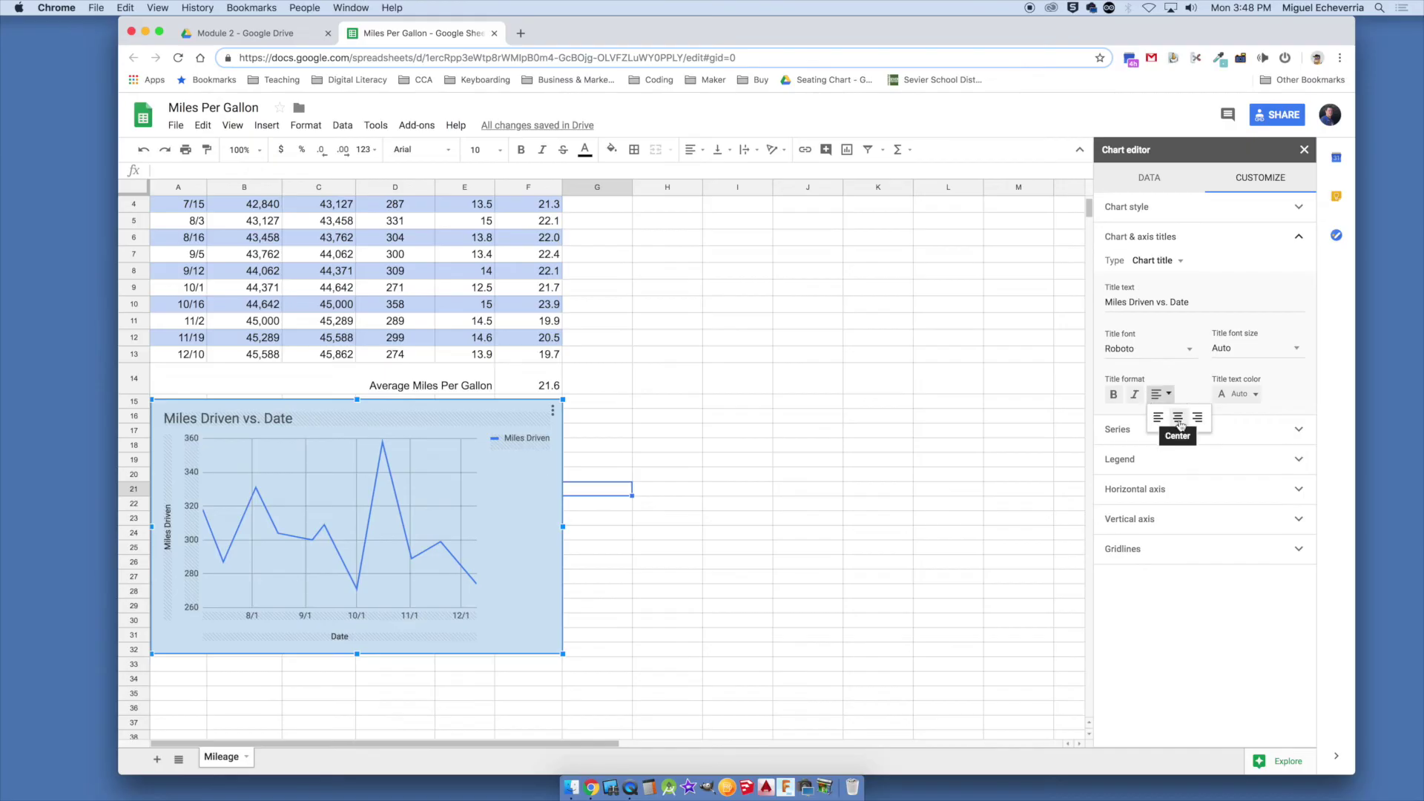
pyautogui.click(1179, 419)
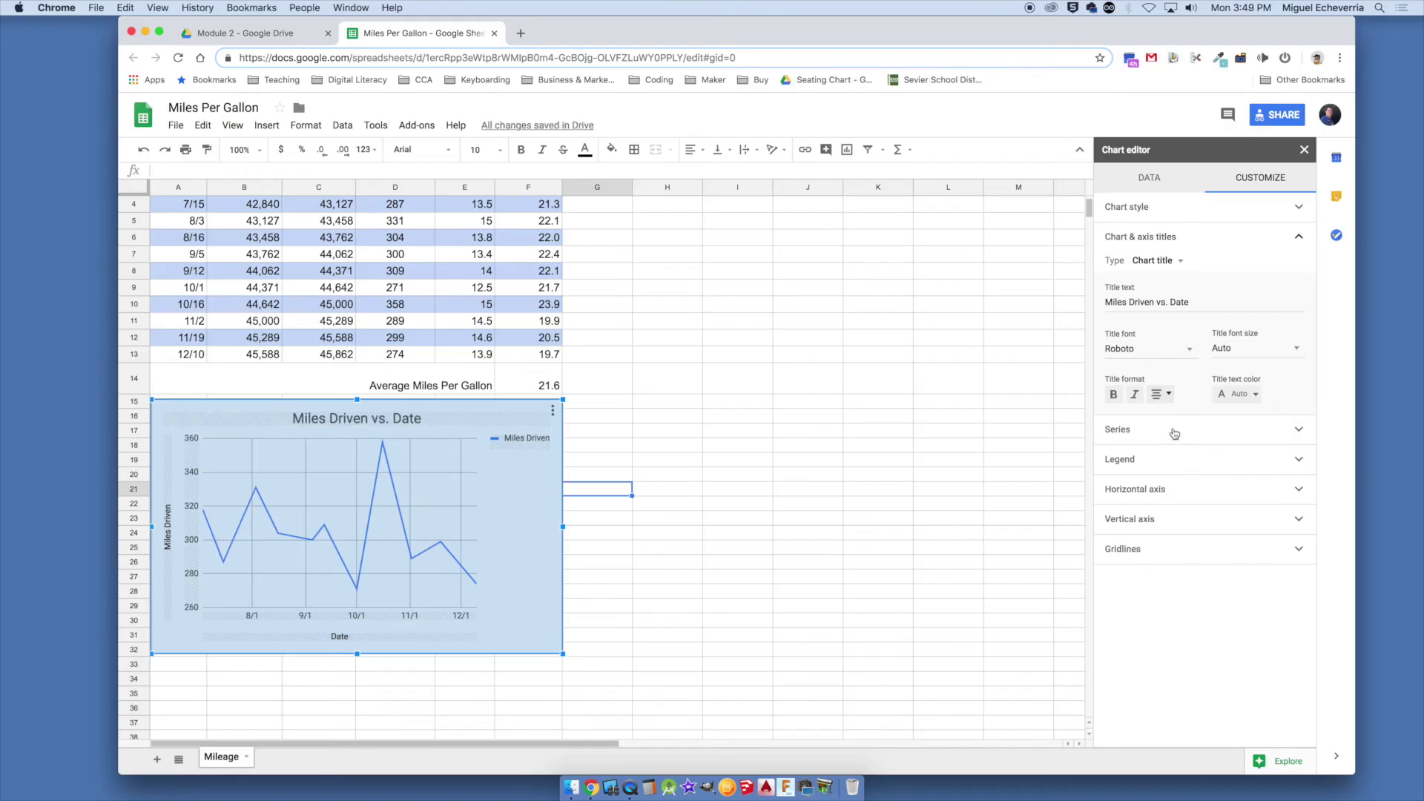
# Format the Miles Driven series with a red line that is 4px thick.
pyautogui.click(1175, 434)
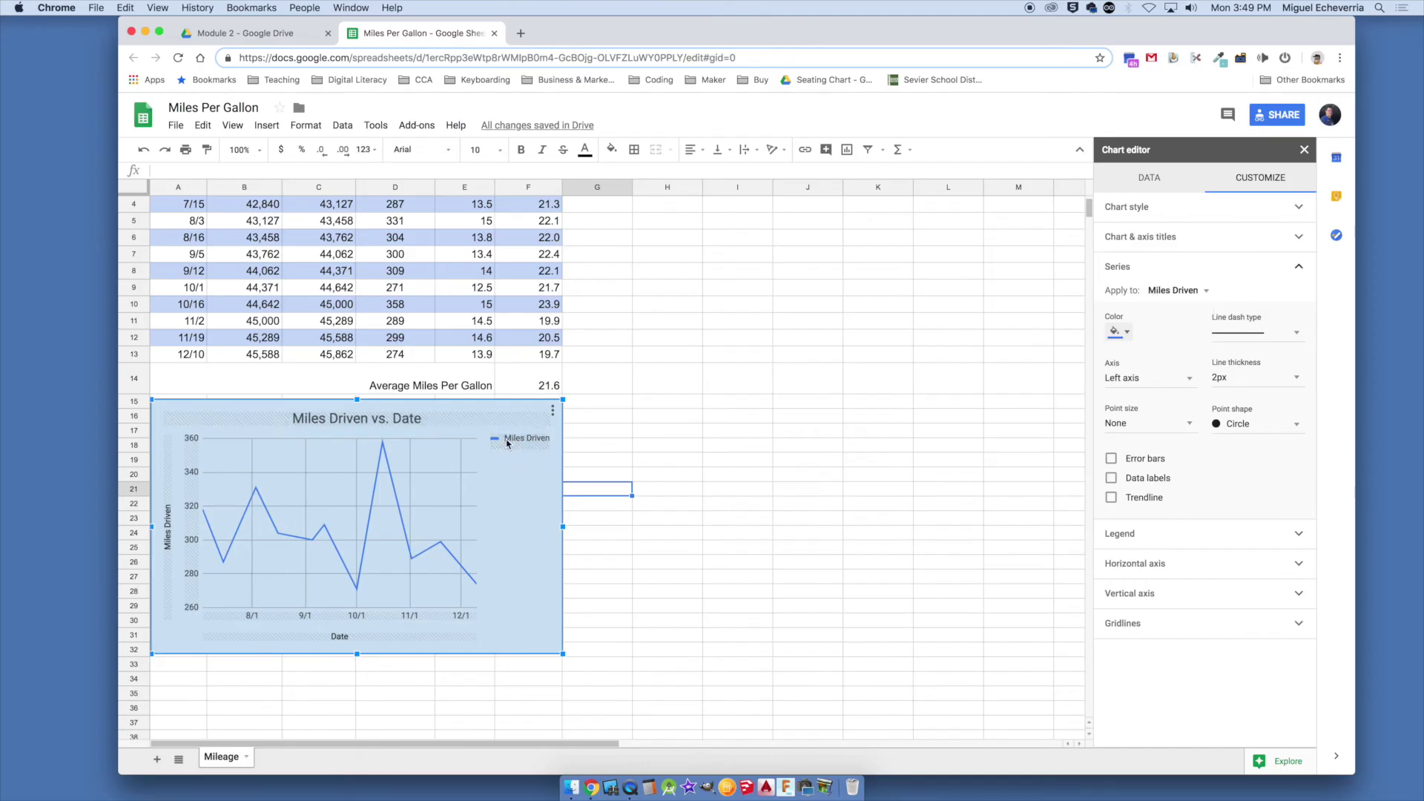
pyautogui.click(1119, 332)
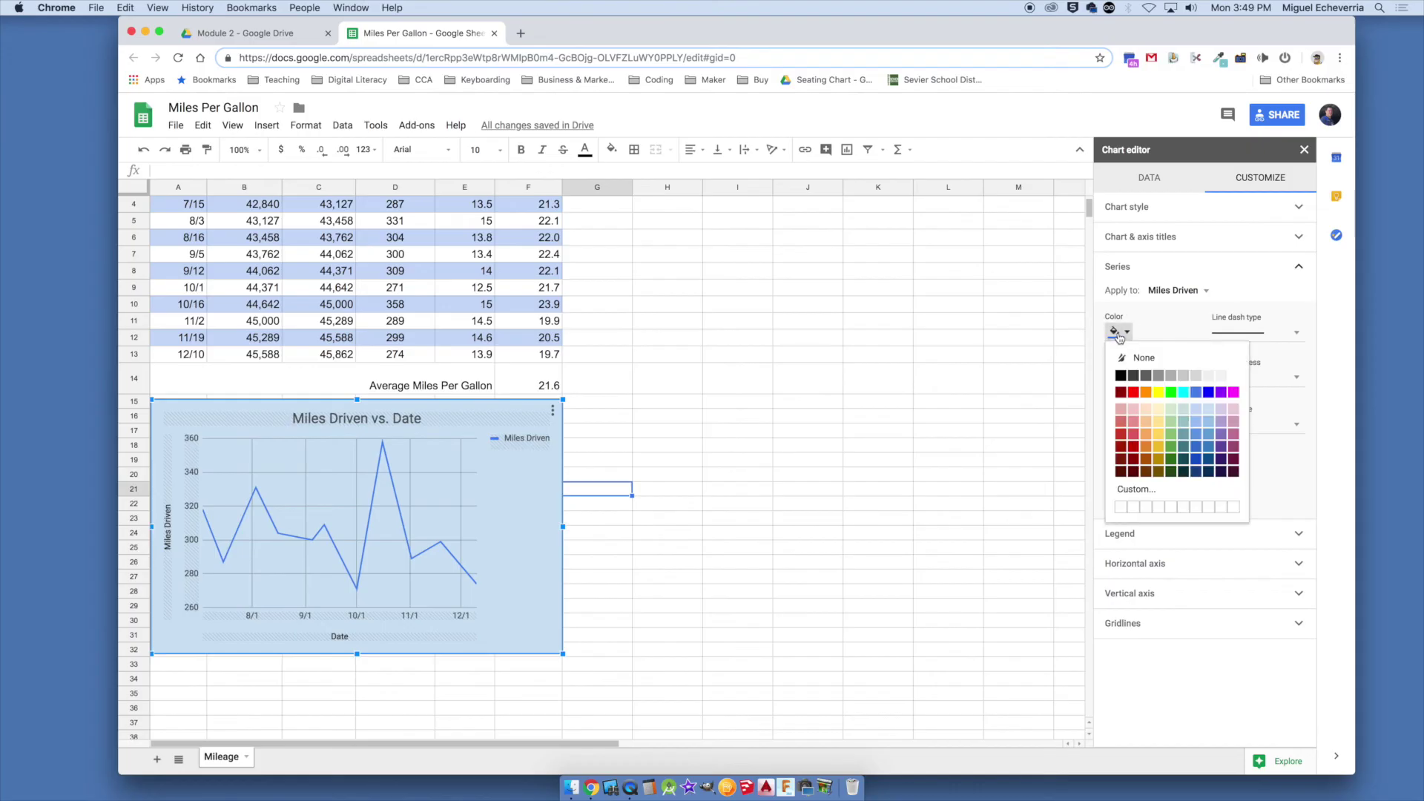
pyautogui.click(1134, 392)
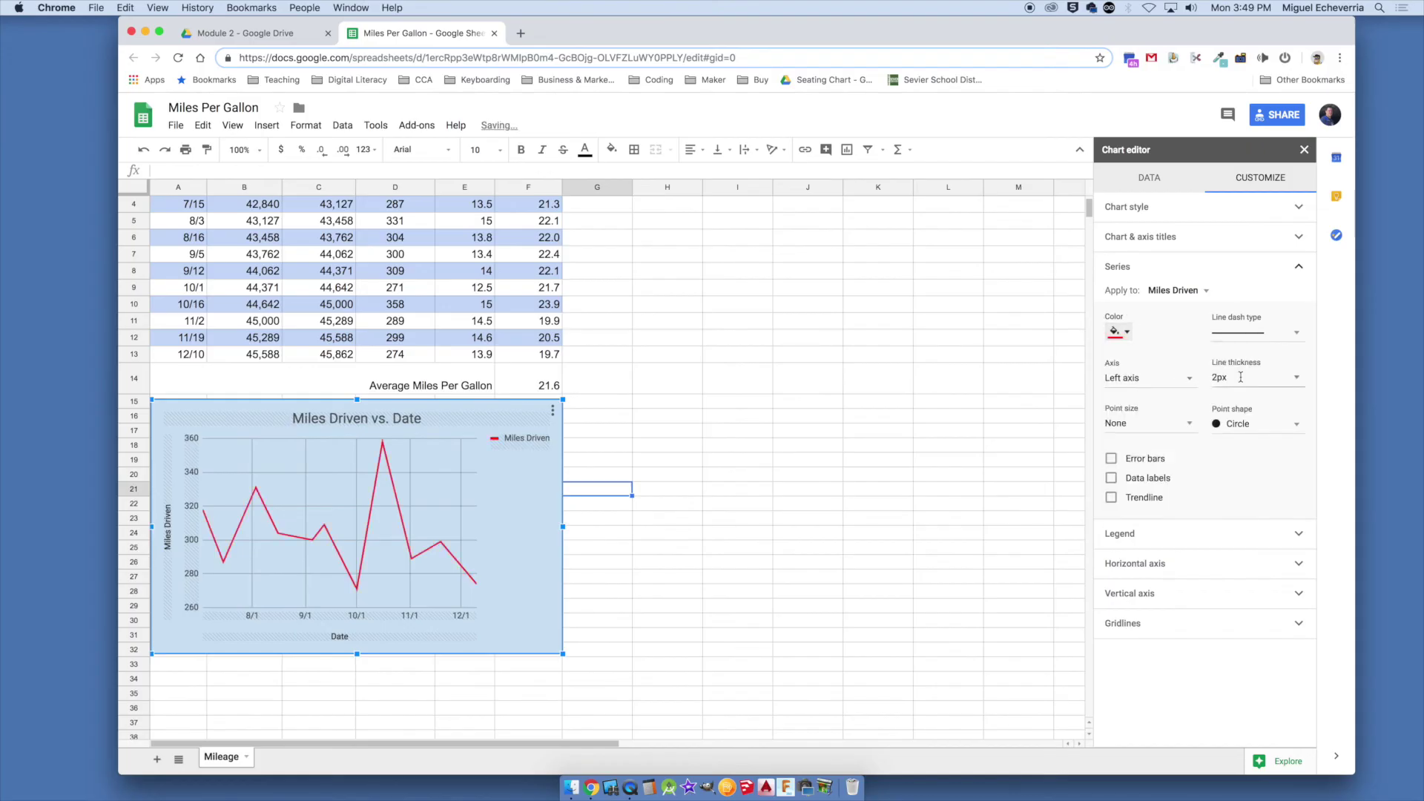
pyautogui.click(1296, 379)
pyautogui.click(1240, 438)
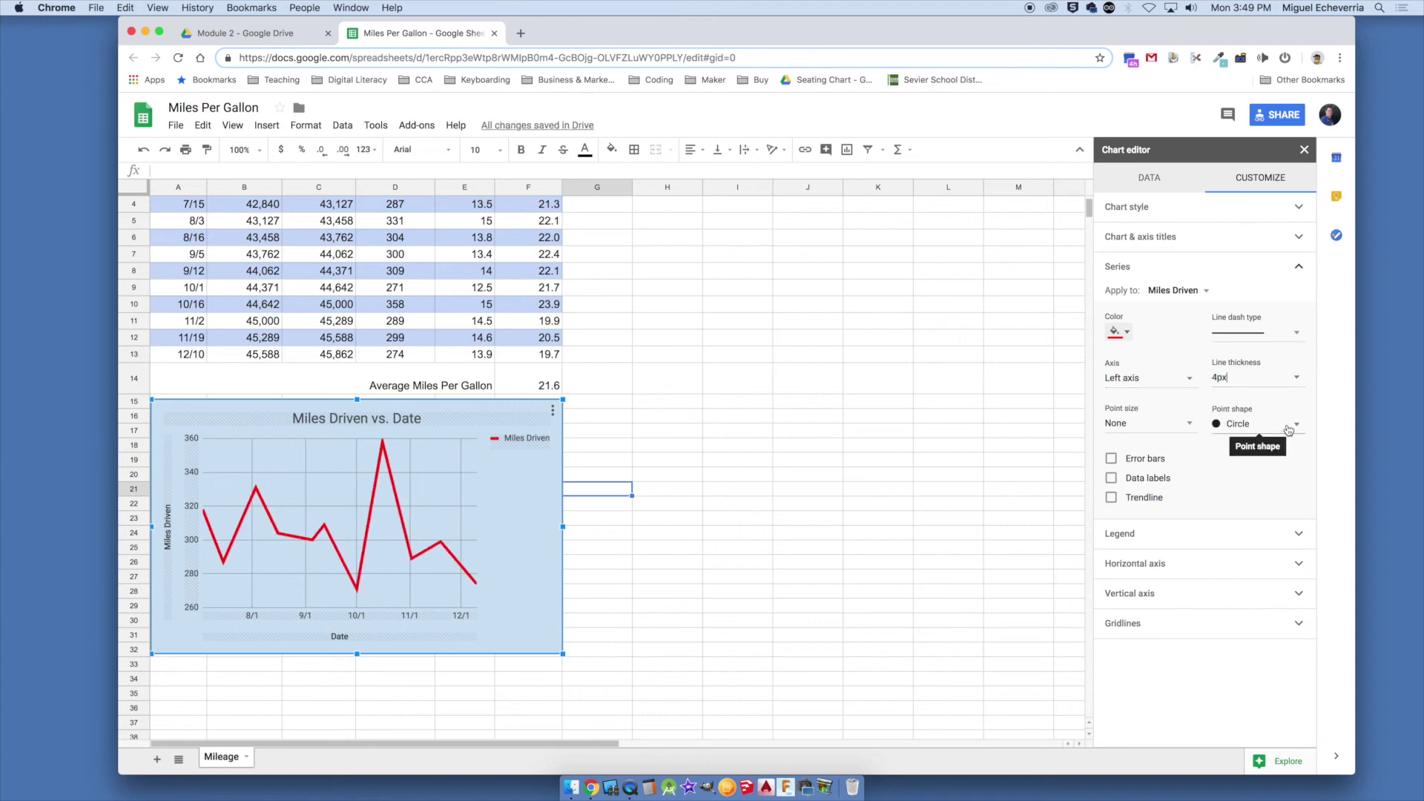
# Try point sizes of 2px and 10px for the Miles Driven series.
pyautogui.click(1189, 428)
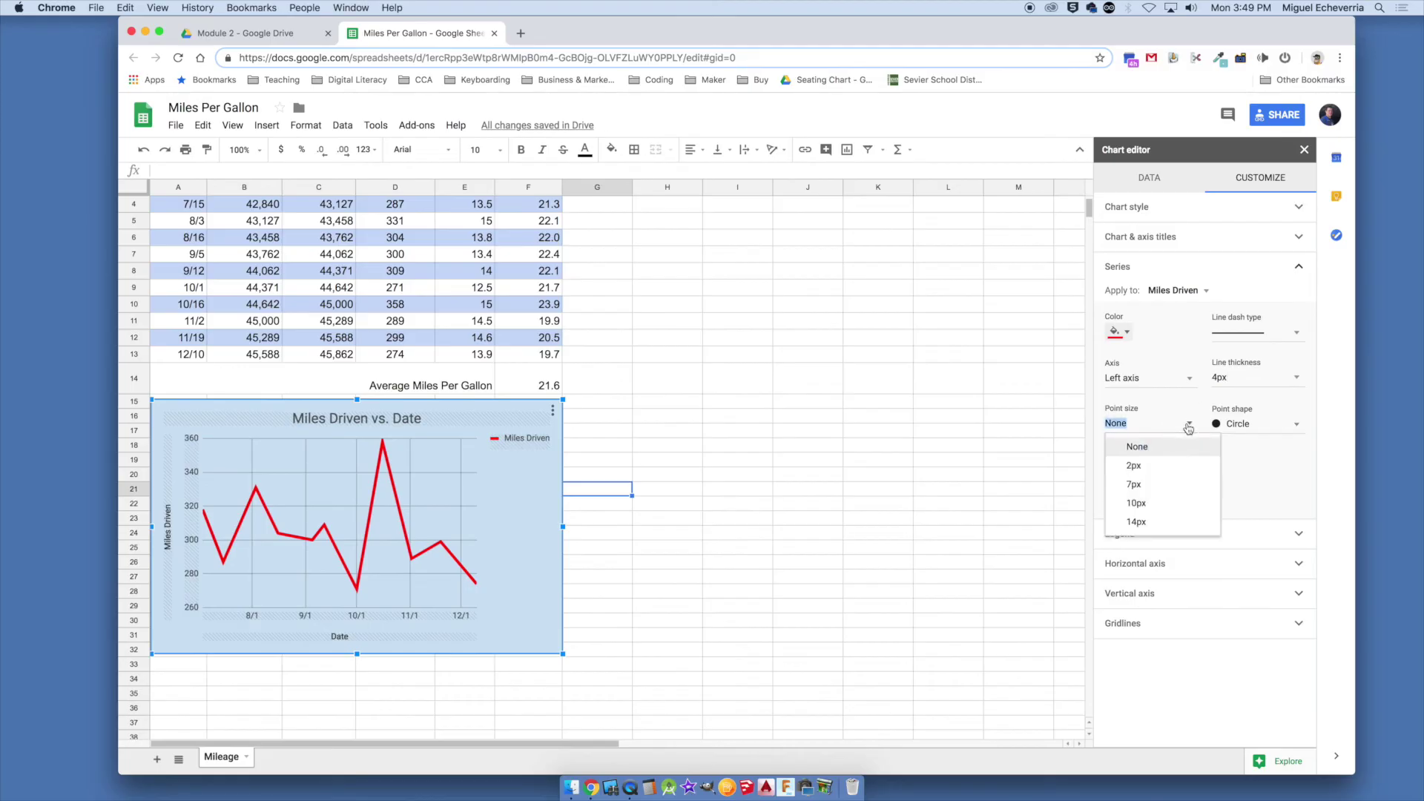
pyautogui.click(1169, 471)
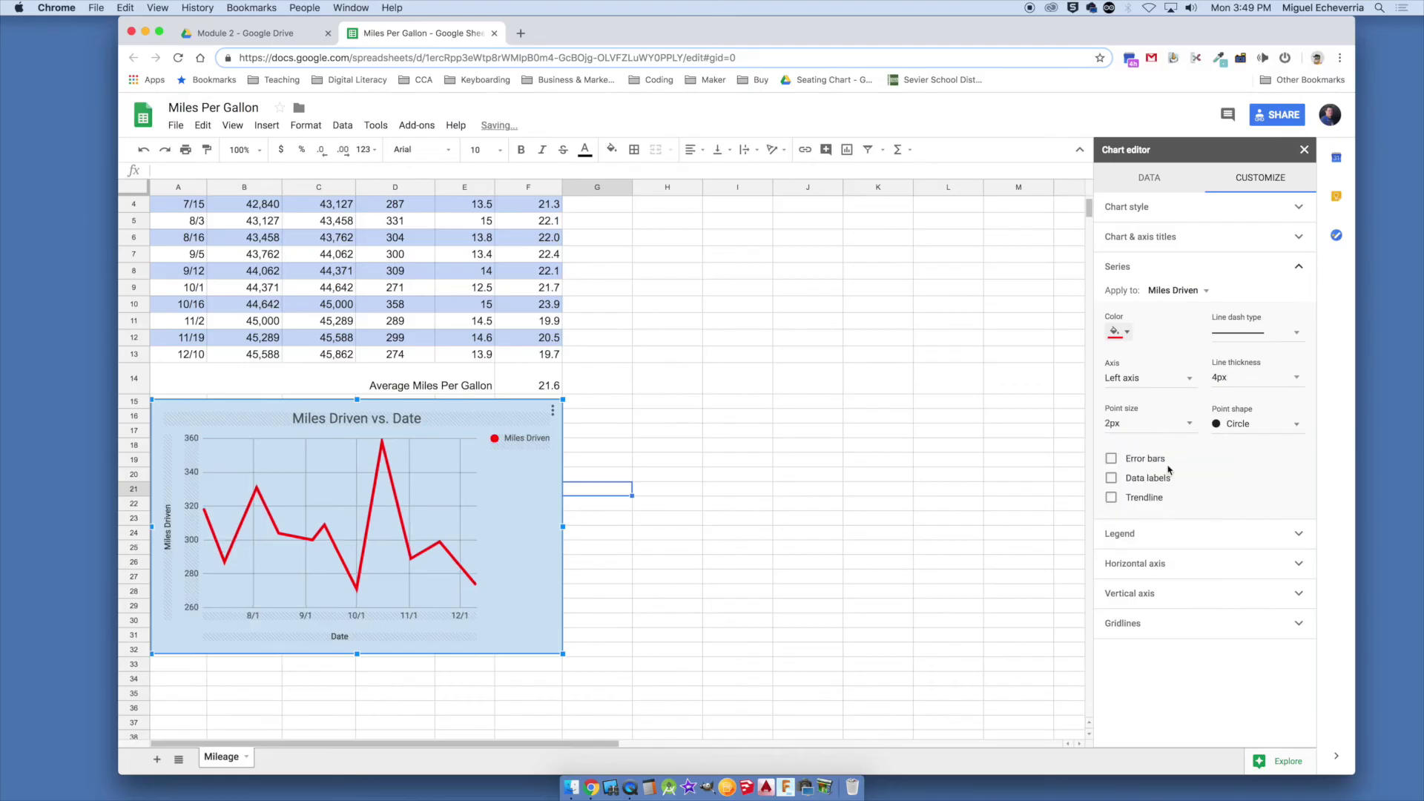
pyautogui.click(1183, 430)
pyautogui.click(1159, 510)
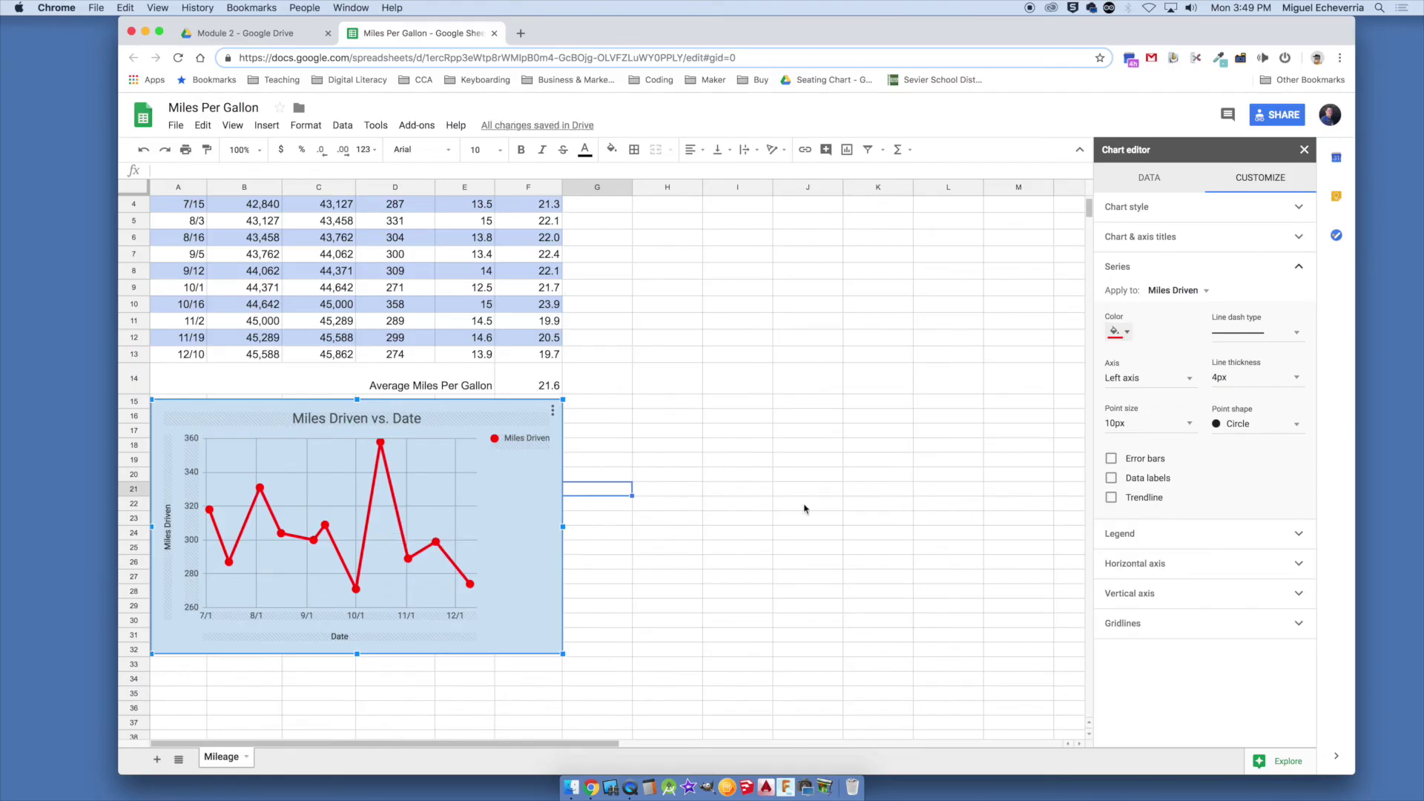
pyautogui.click(1193, 426)
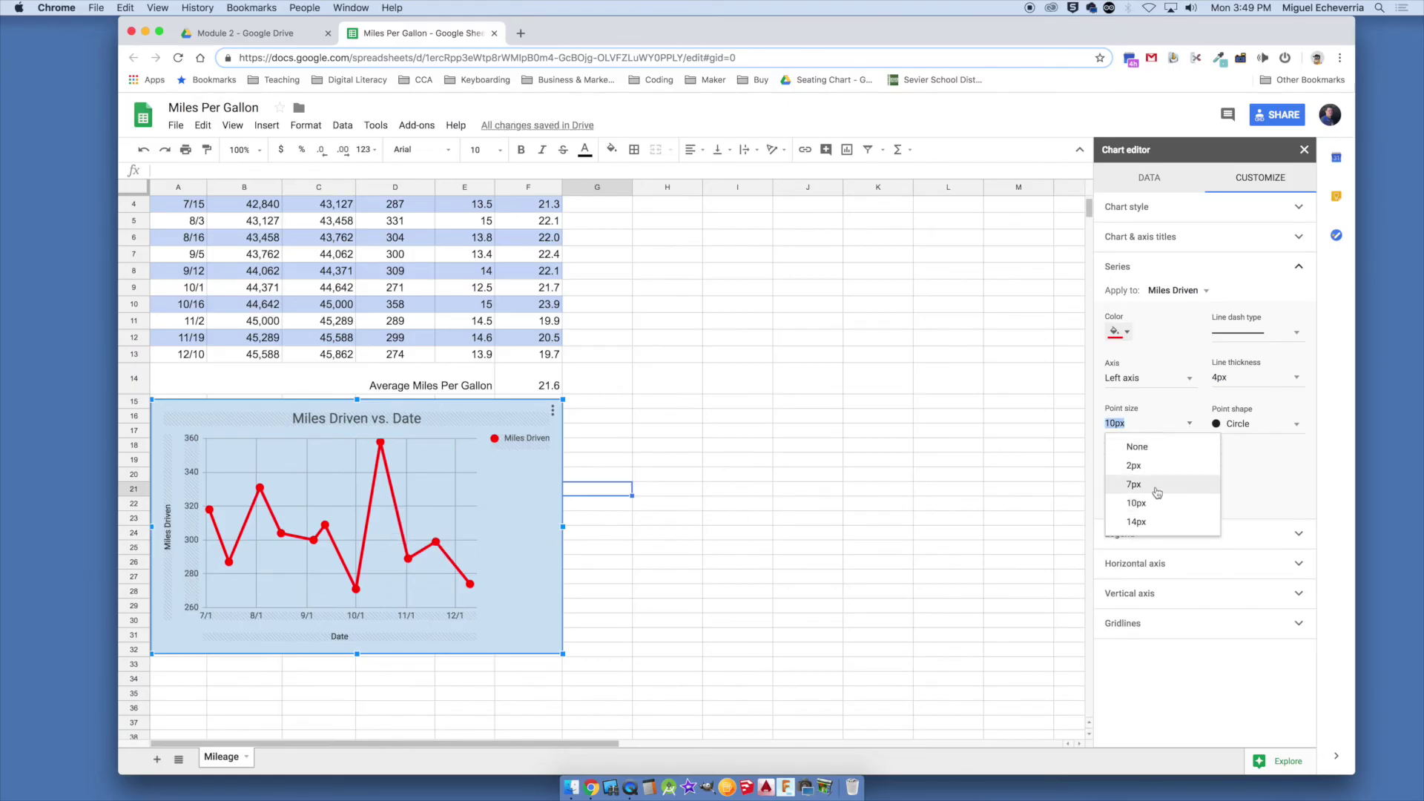
pyautogui.click(1155, 468)
# Set the Miles Driven series' point size to 7px and leave the chart editor.
pyautogui.click(1183, 426)
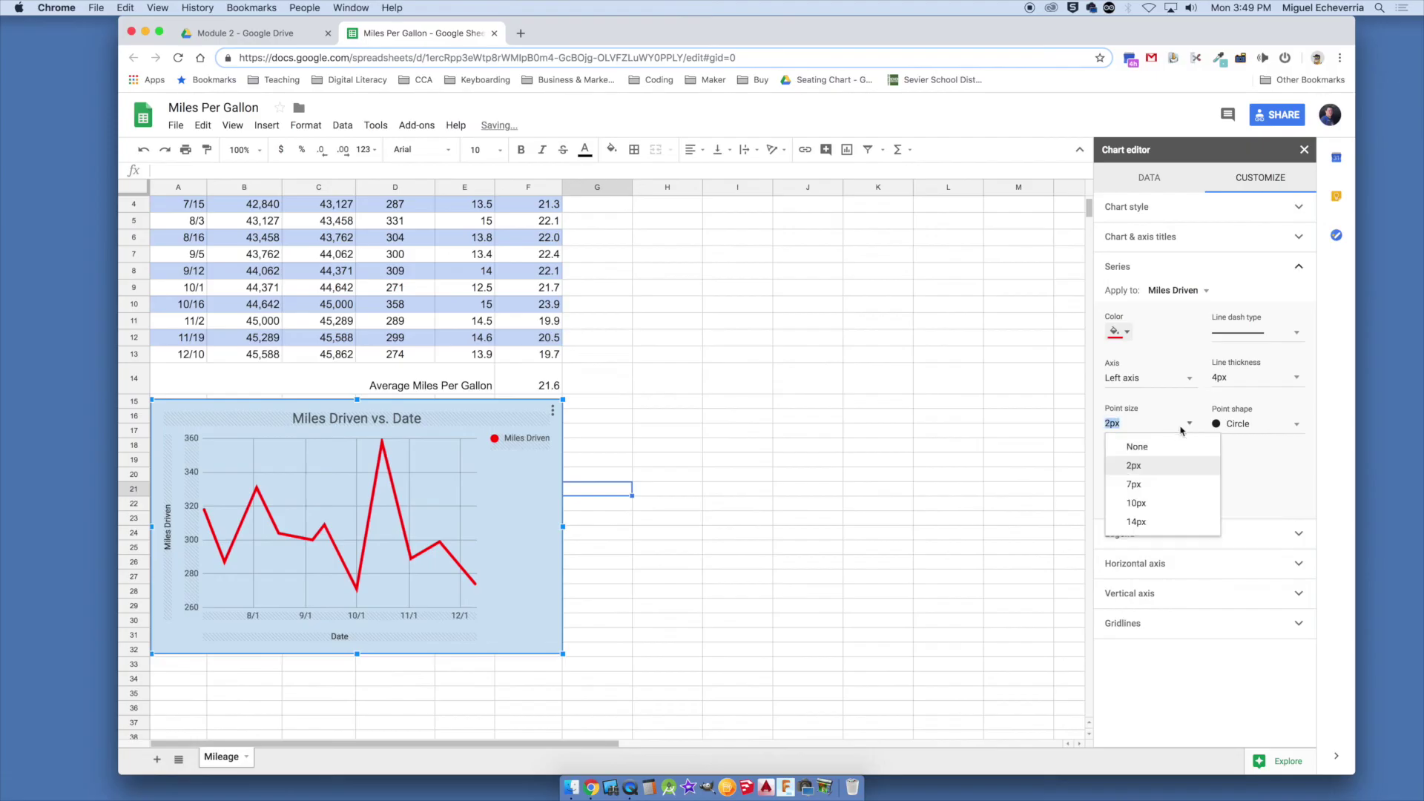
pyautogui.click(1169, 486)
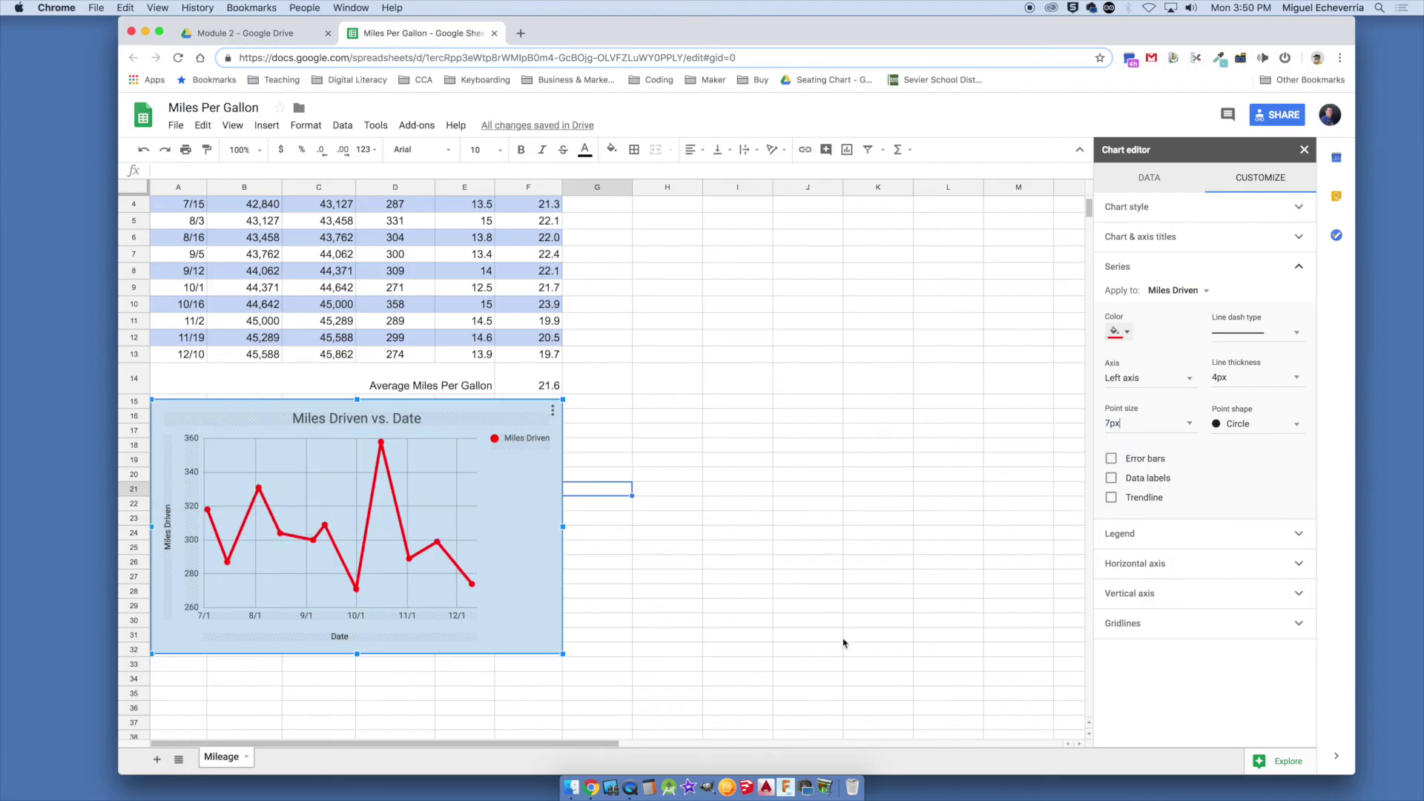
pyautogui.click(642, 503)
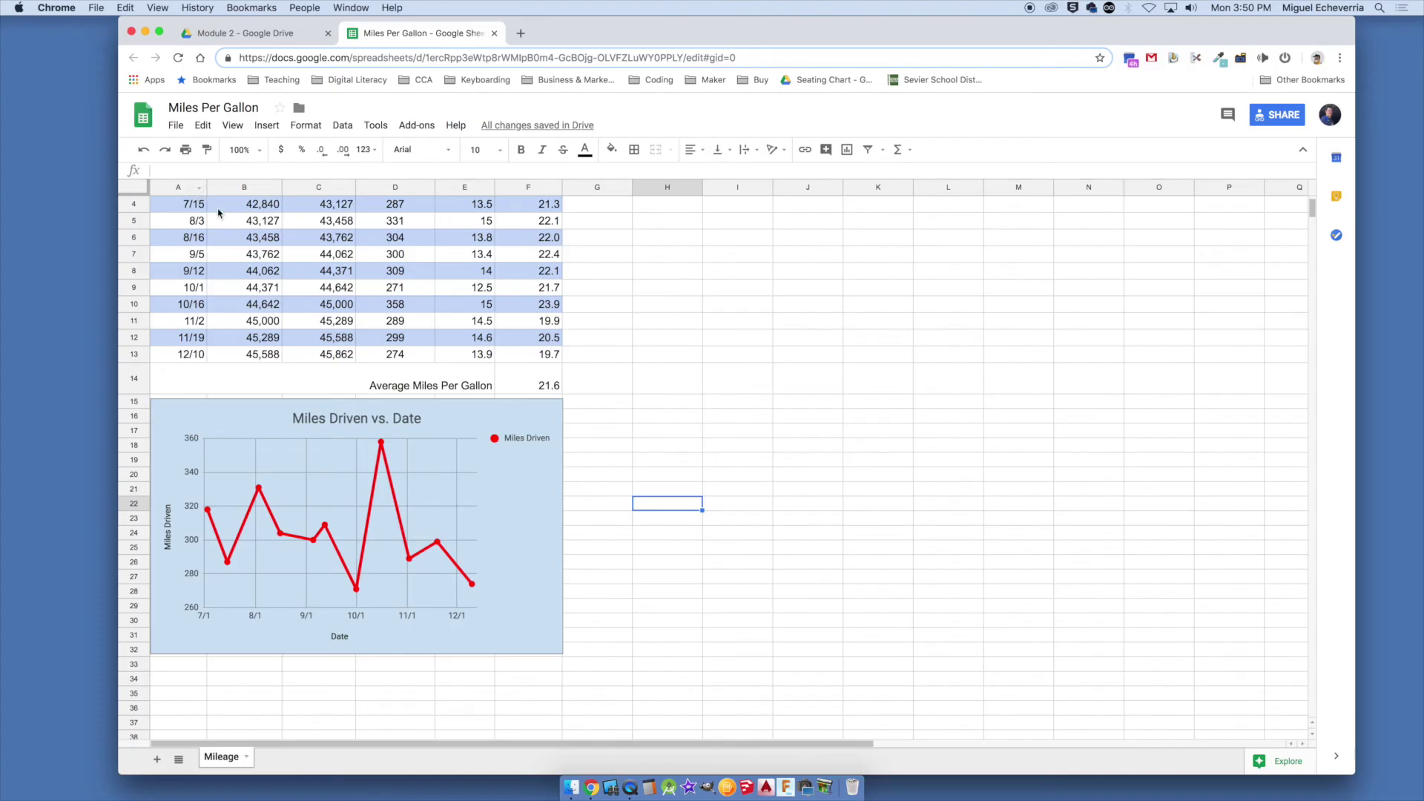
# Start downloading the spreadsheet as a PDF document (.pdf).
pyautogui.scroll(2, 280, 217)
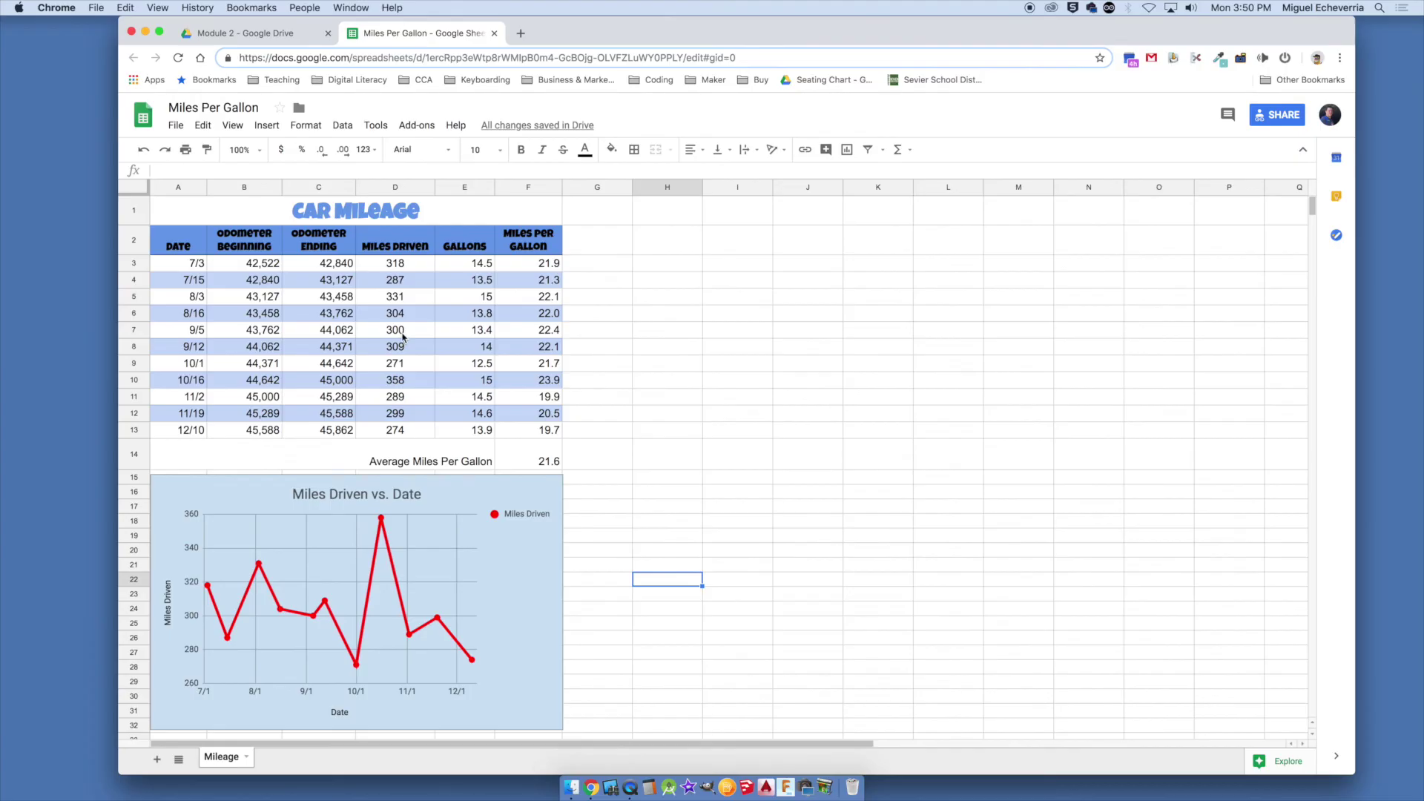
pyautogui.click(176, 126)
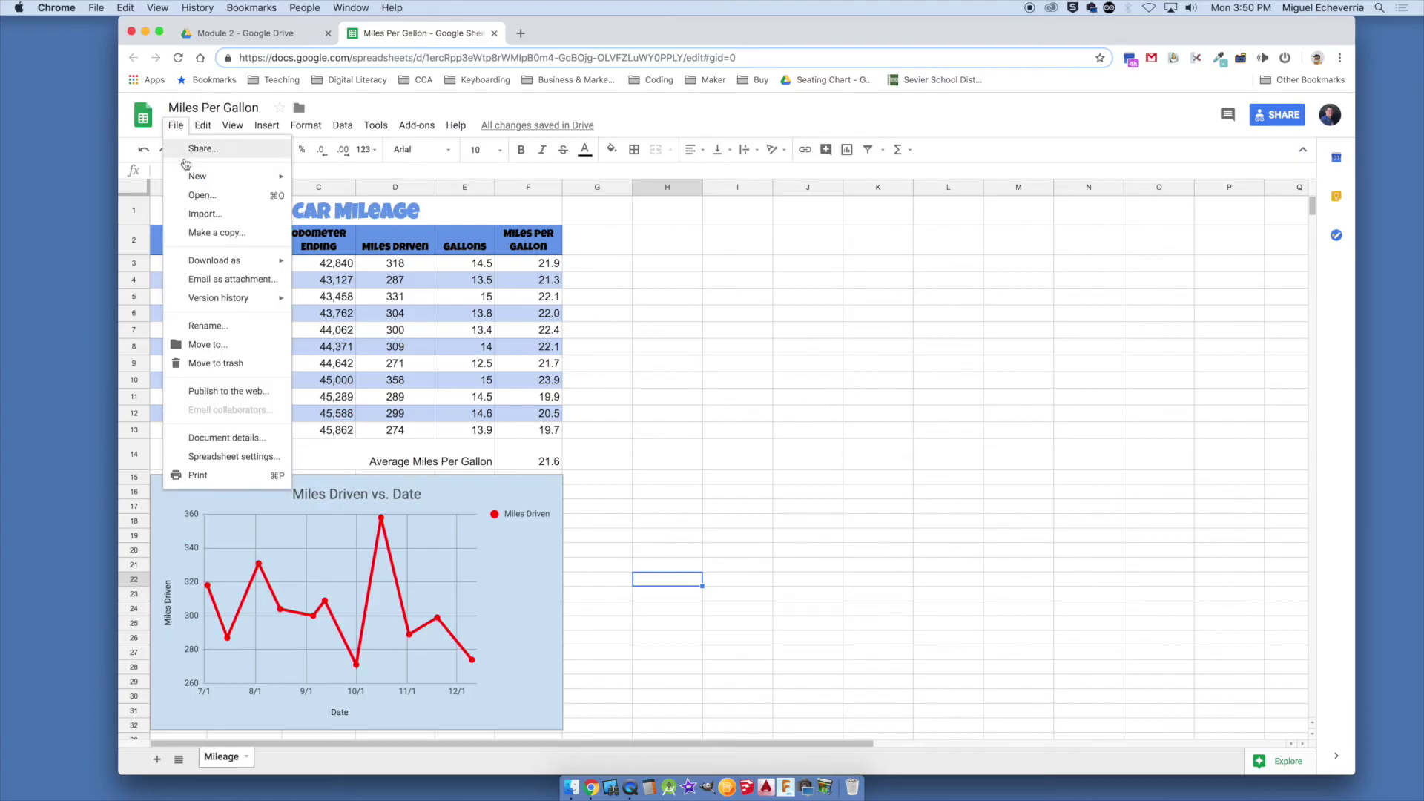
pyautogui.moveTo(225, 263)
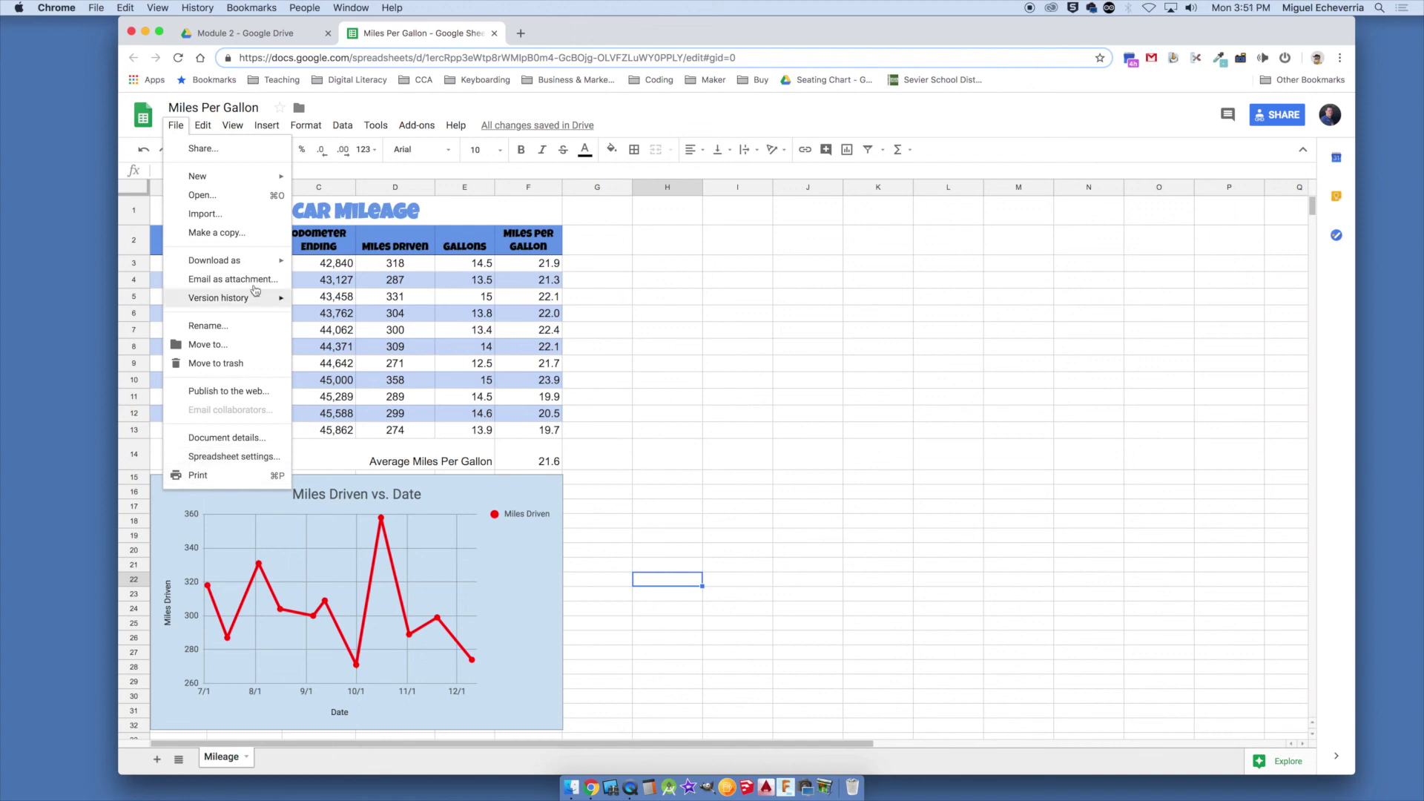
pyautogui.moveTo(268, 264)
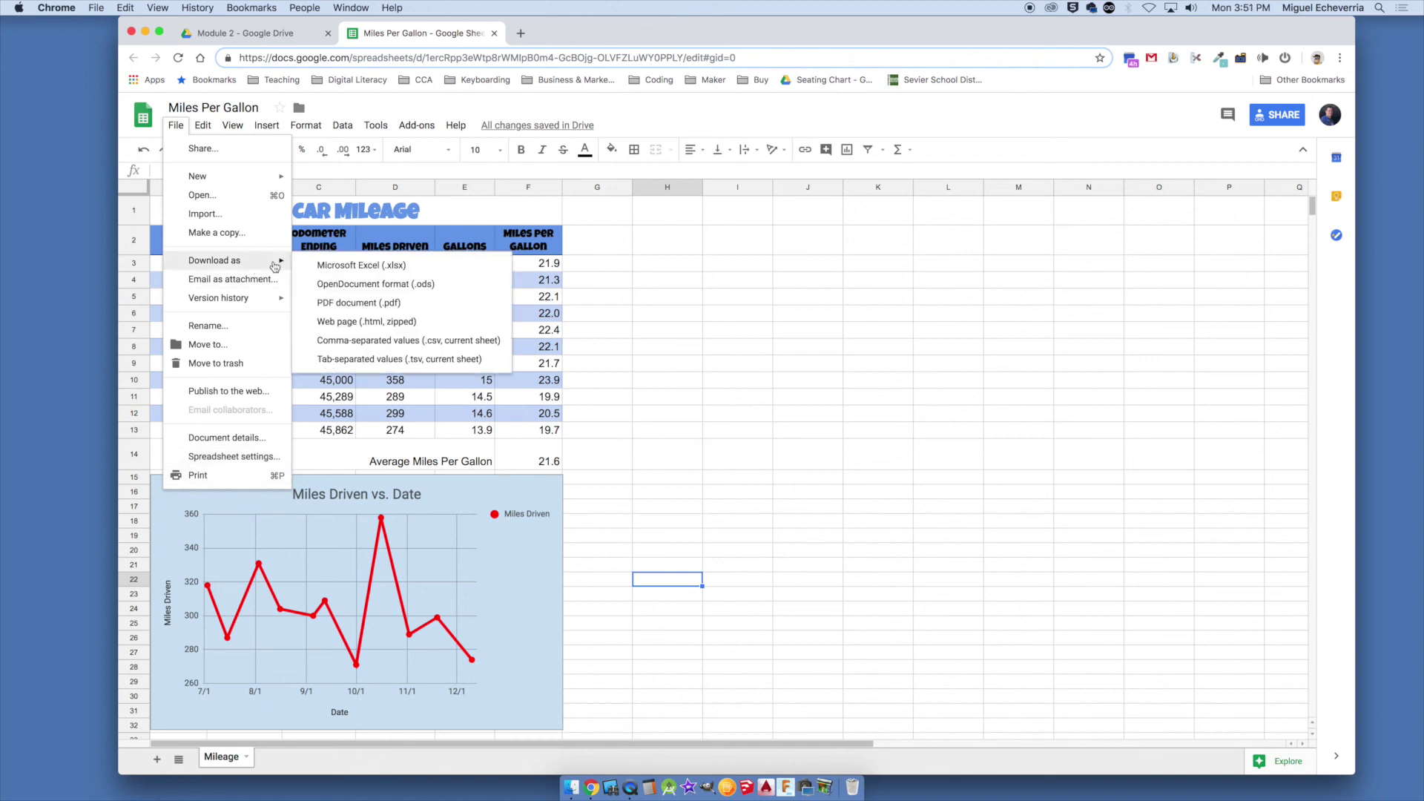
pyautogui.click(345, 307)
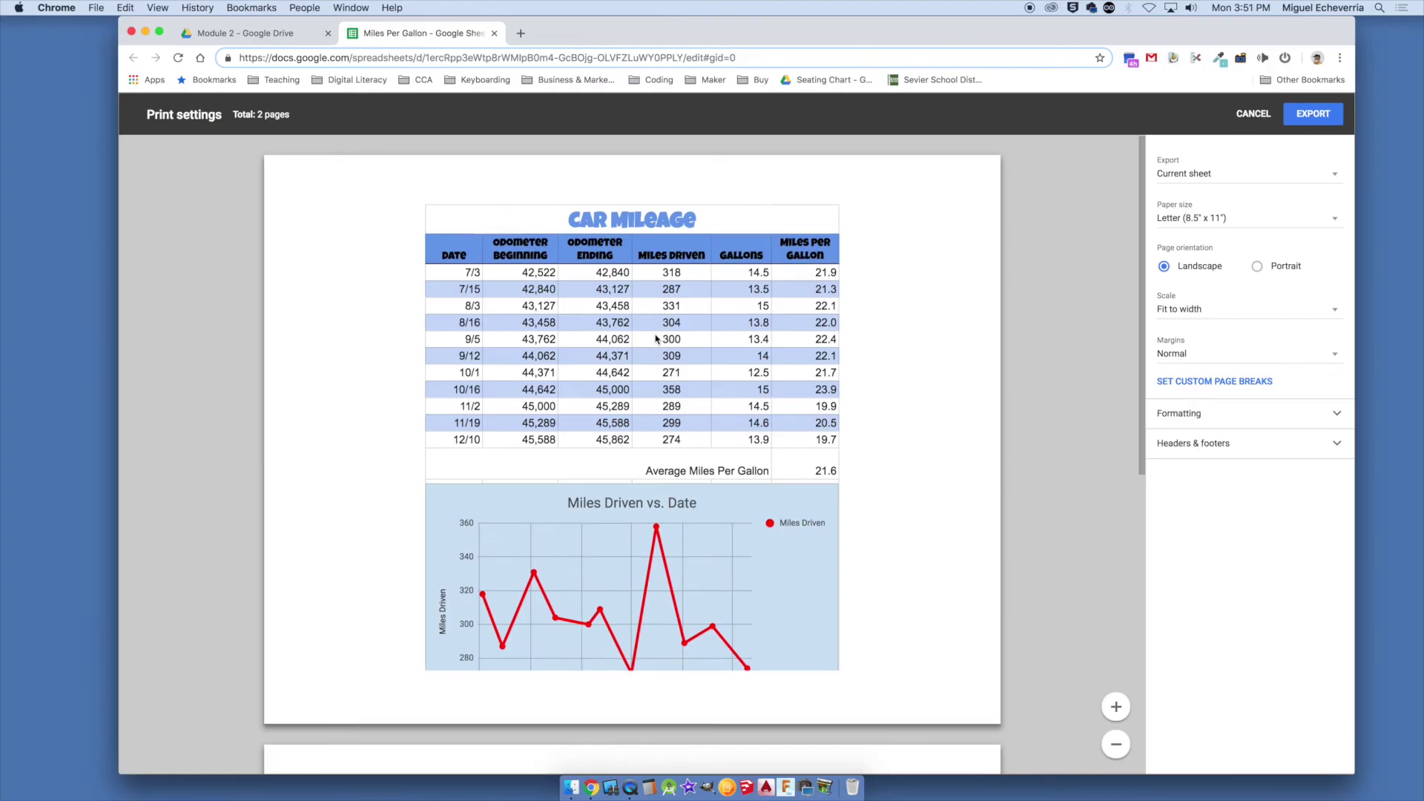
# Set the PDF's page orientation to Portrait with the scale at Fit to width, checking the page preview.
pyautogui.scroll(-8, 656, 340)
pyautogui.scroll(8, 652, 338)
pyautogui.scroll(-5, 652, 338)
pyautogui.scroll(5, 652, 337)
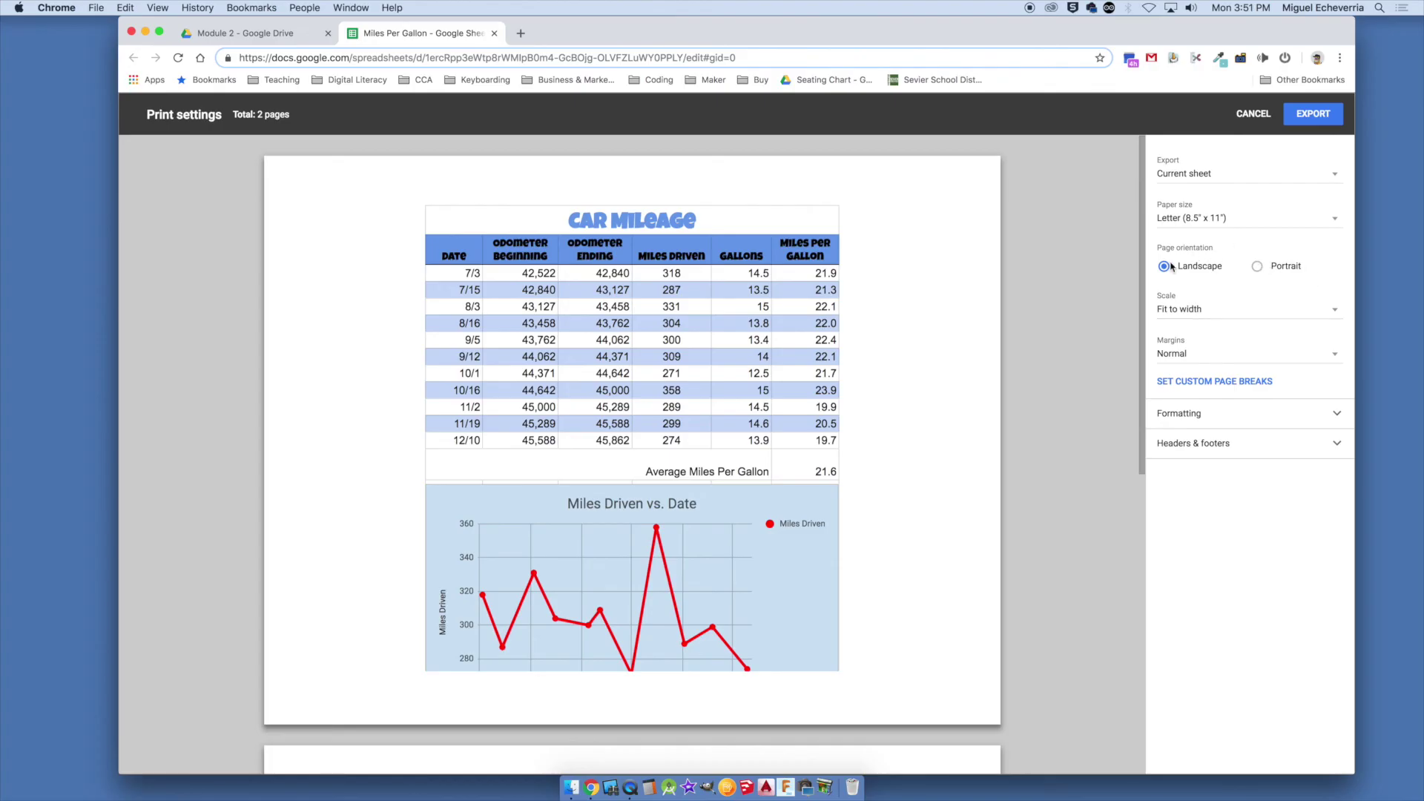
pyautogui.click(1259, 272)
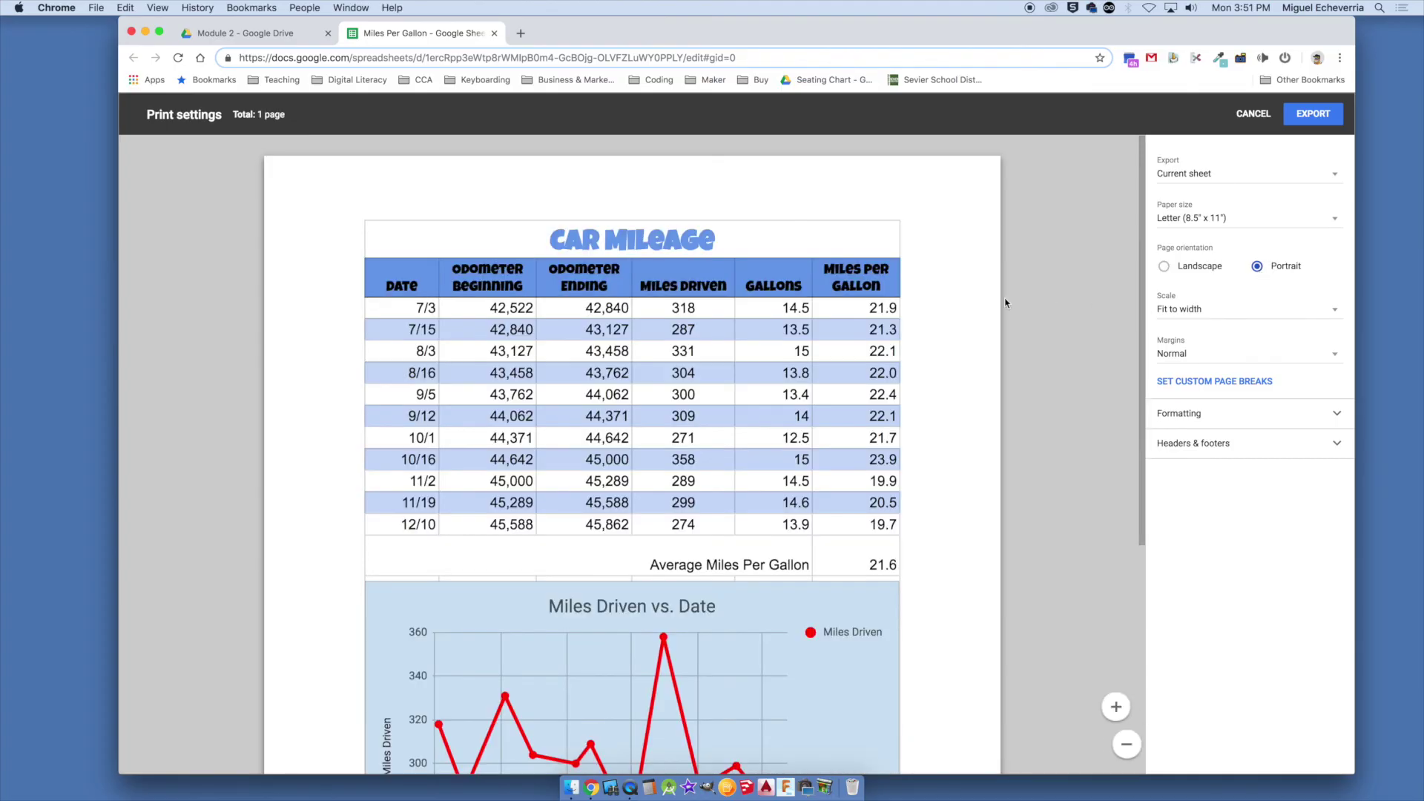
pyautogui.scroll(-10, 1001, 302)
pyautogui.scroll(8, 1001, 302)
pyautogui.scroll(3, 1001, 302)
pyautogui.click(1169, 315)
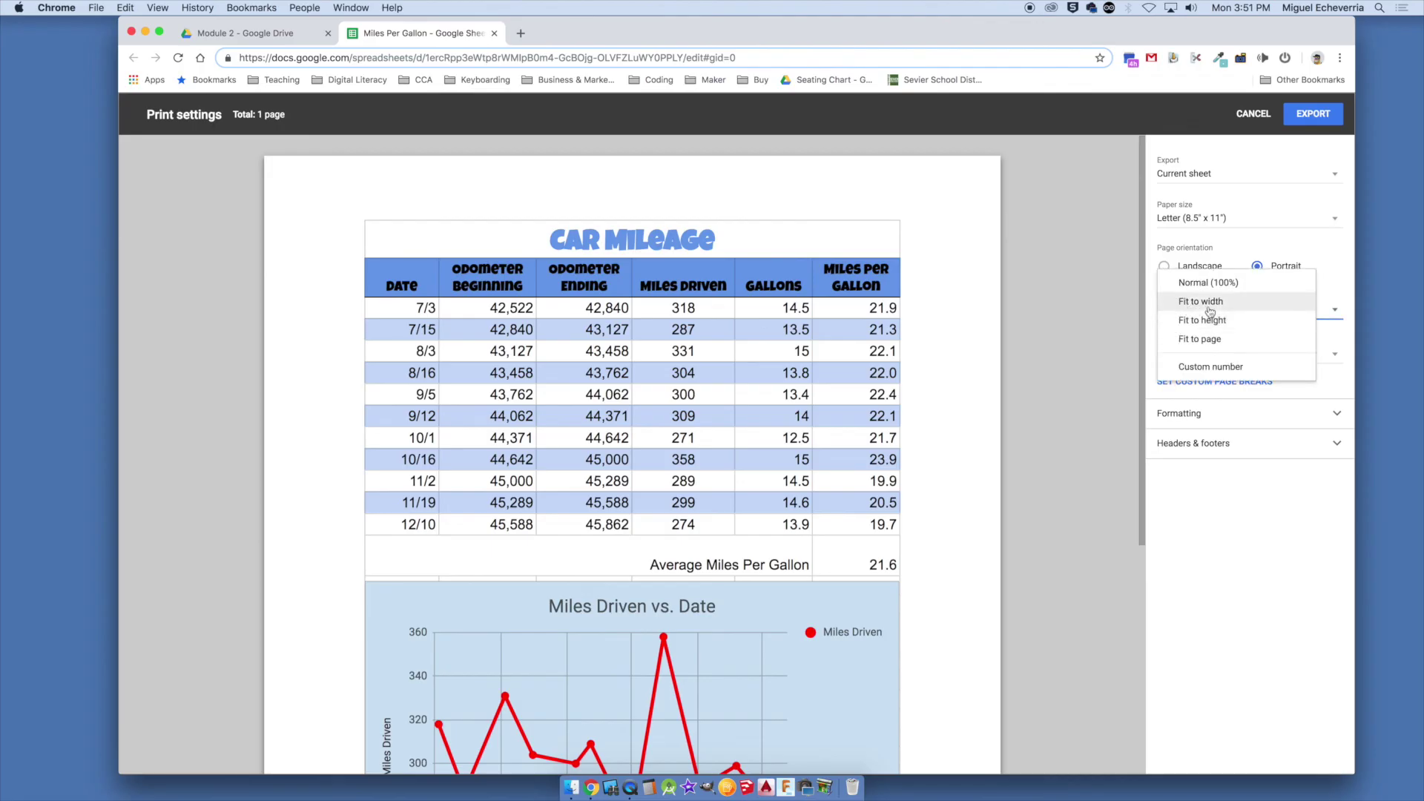
pyautogui.click(1203, 307)
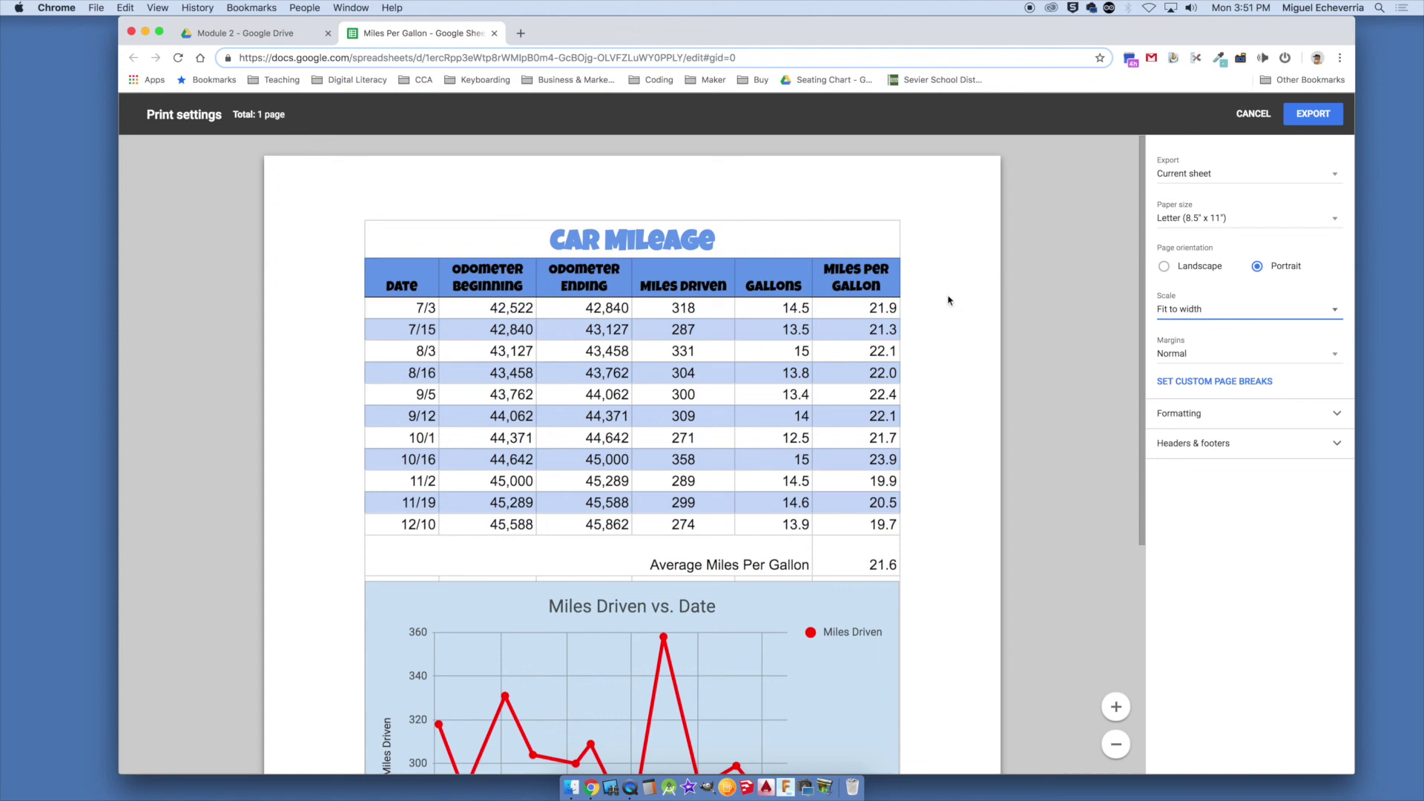
pyautogui.scroll(-4, 274, 320)
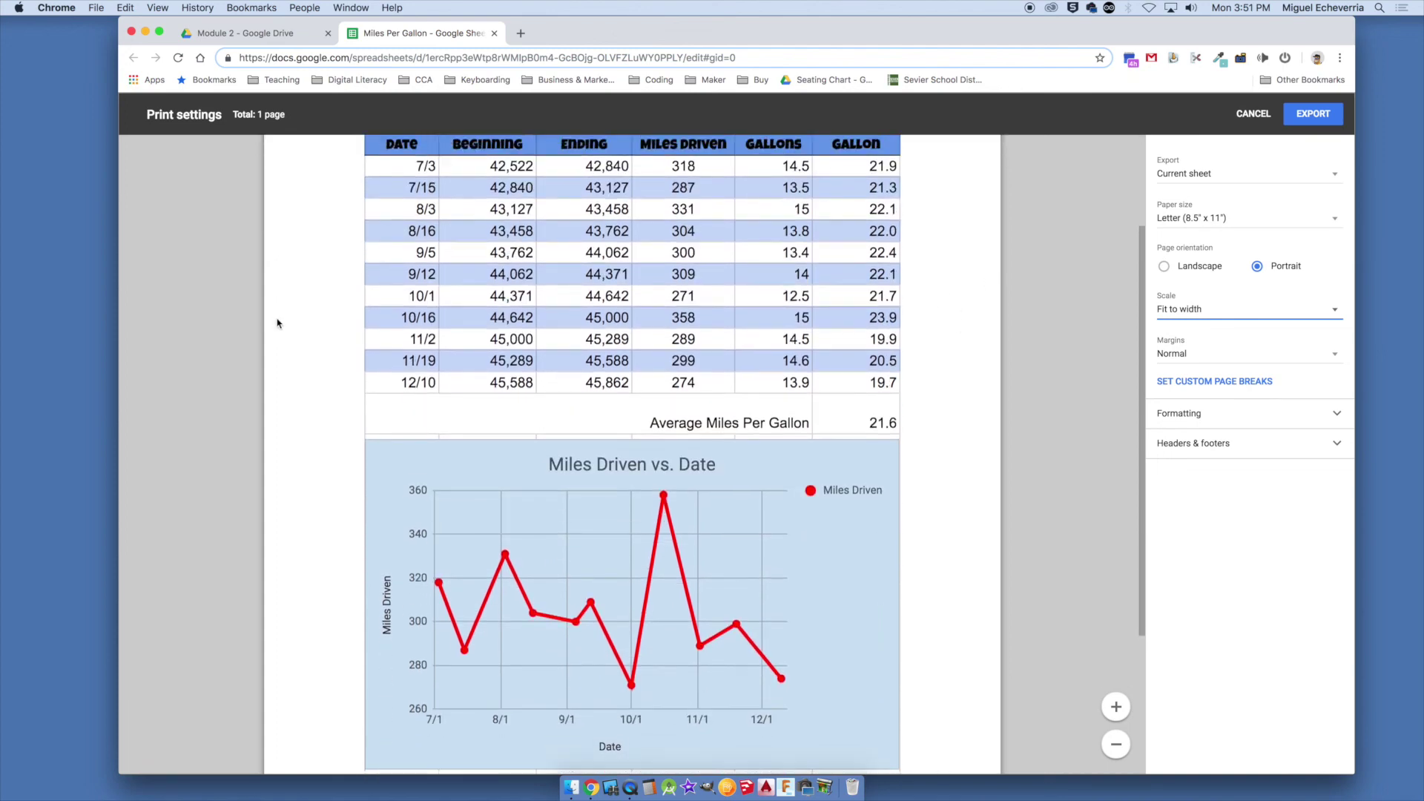
pyautogui.scroll(3, 395, 322)
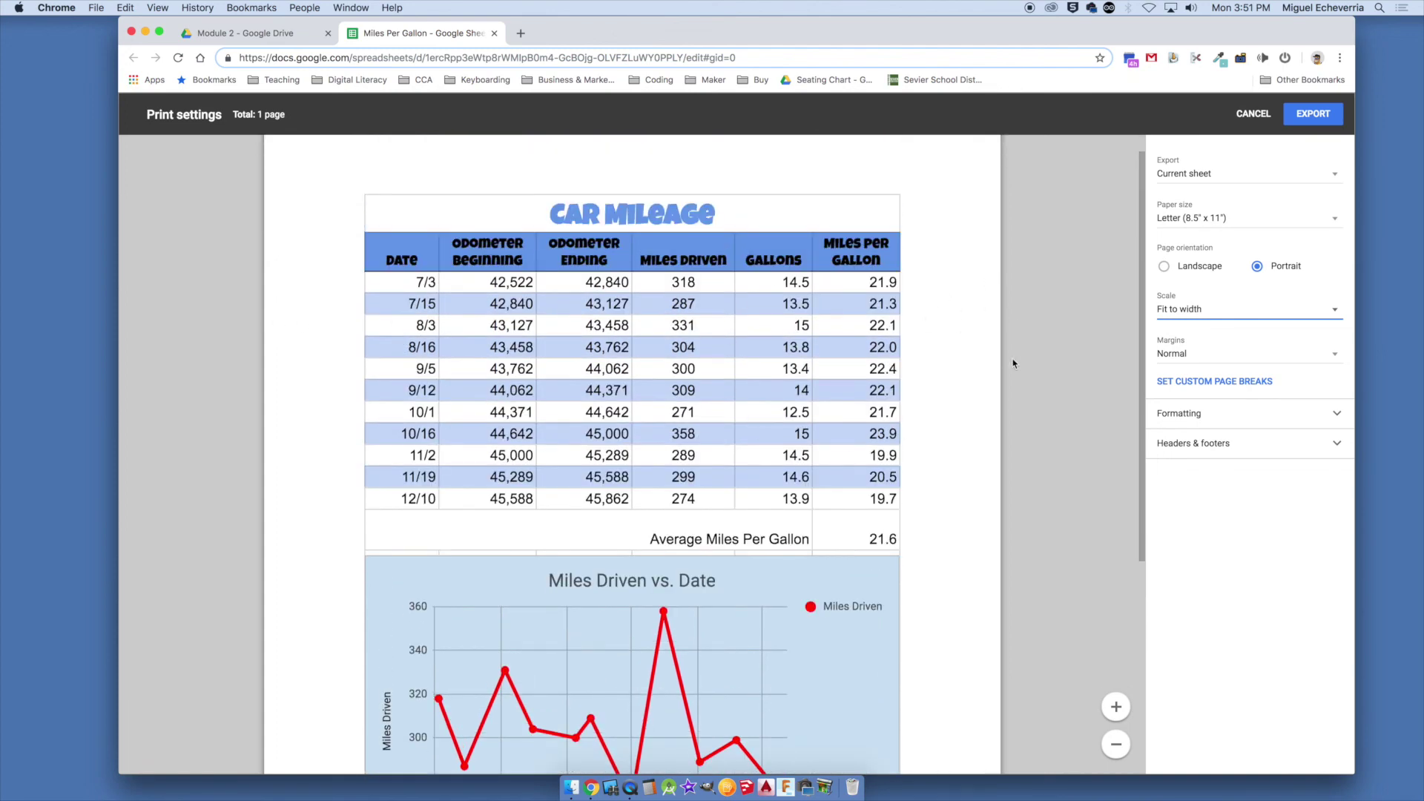
# Turn off gridlines in the PDF formatting options and export the file.
pyautogui.click(1209, 419)
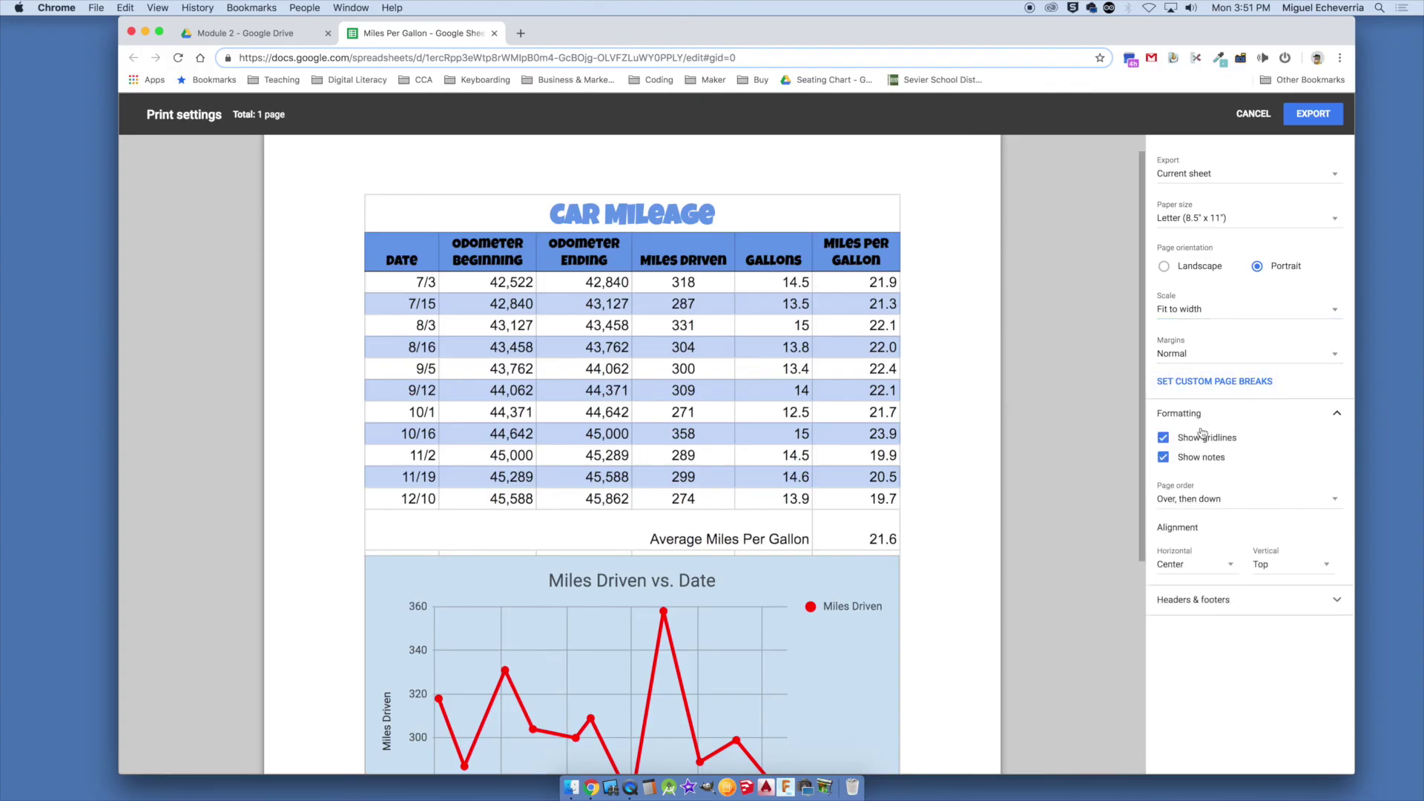
pyautogui.click(1164, 438)
pyautogui.scroll(-3, 1008, 417)
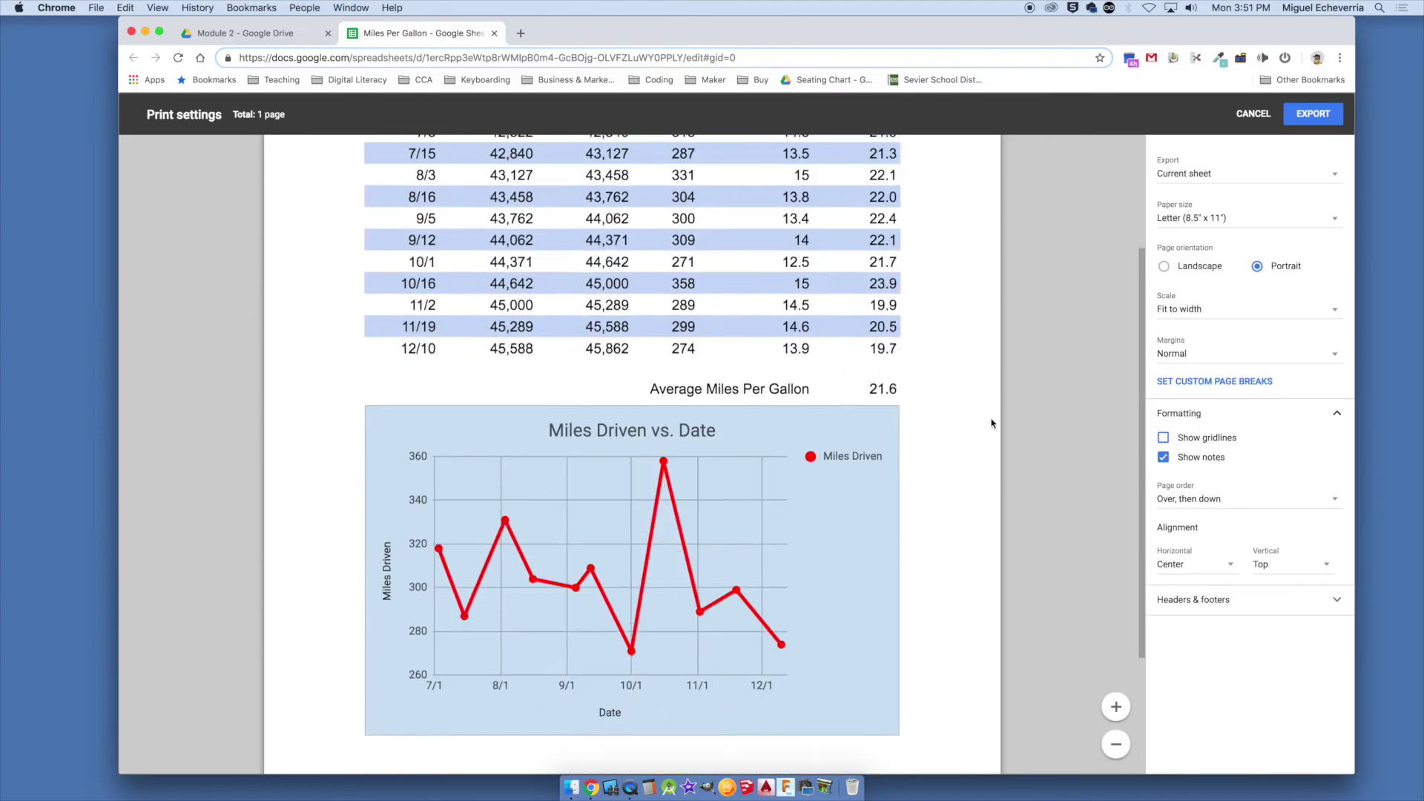
pyautogui.scroll(3, 1009, 422)
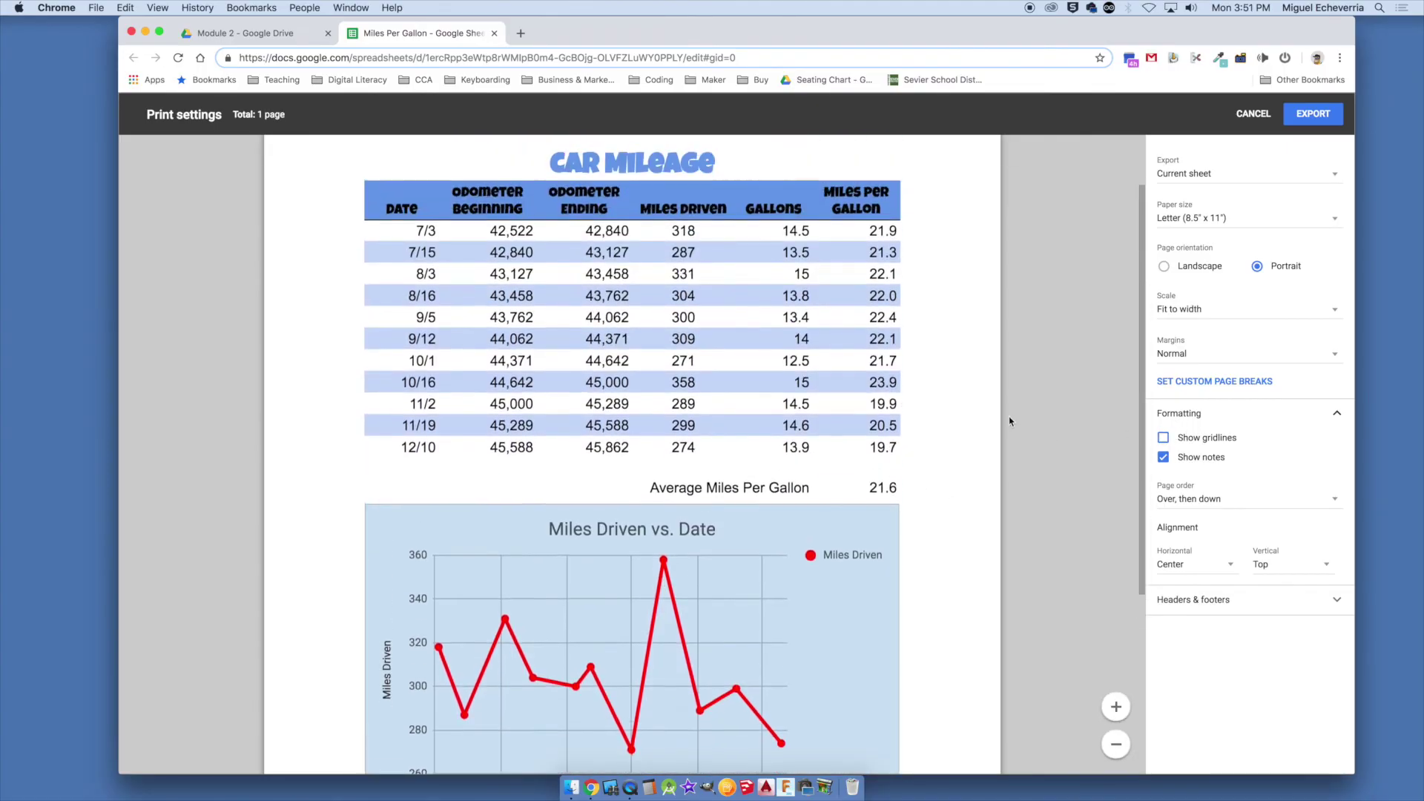
pyautogui.scroll(-5, 1009, 417)
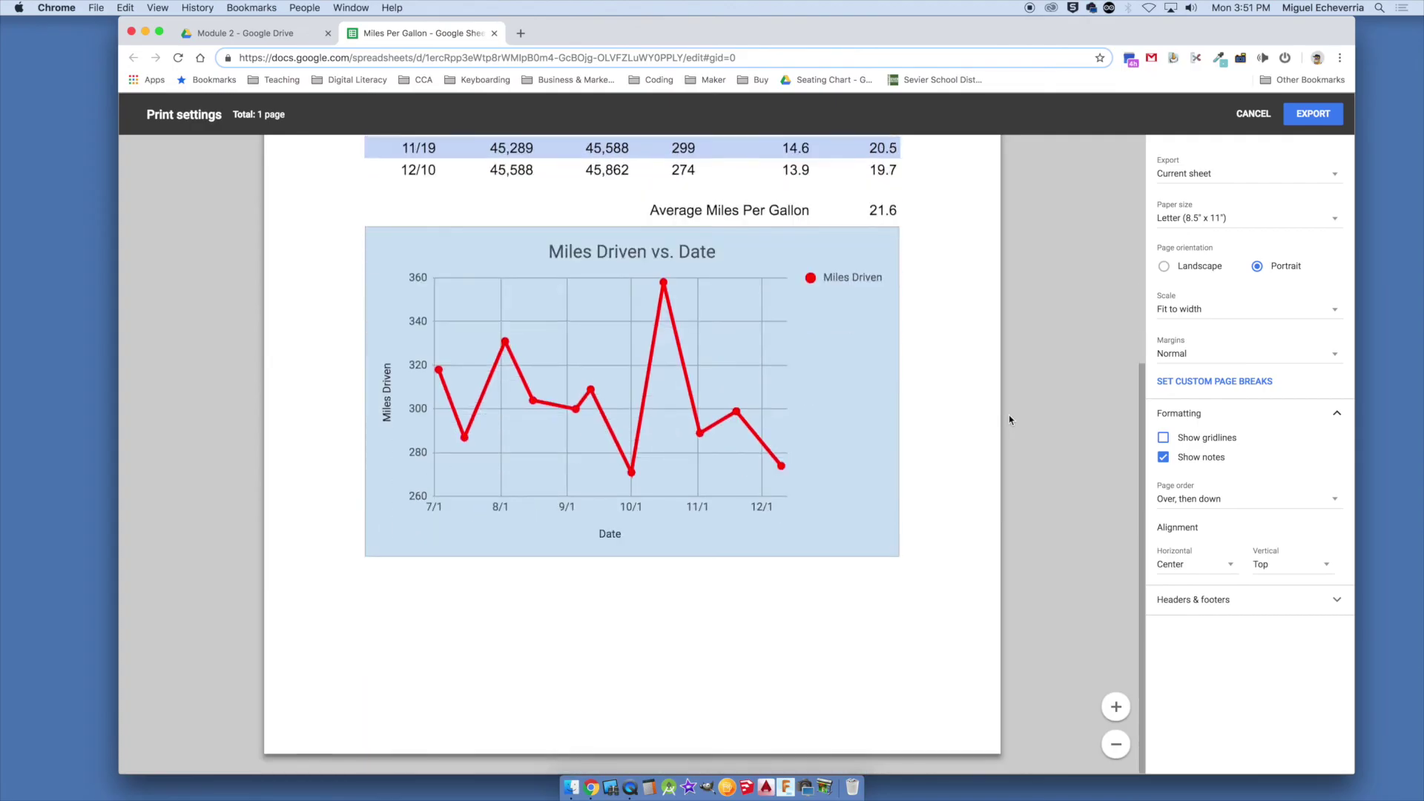
pyautogui.scroll(4, 1008, 415)
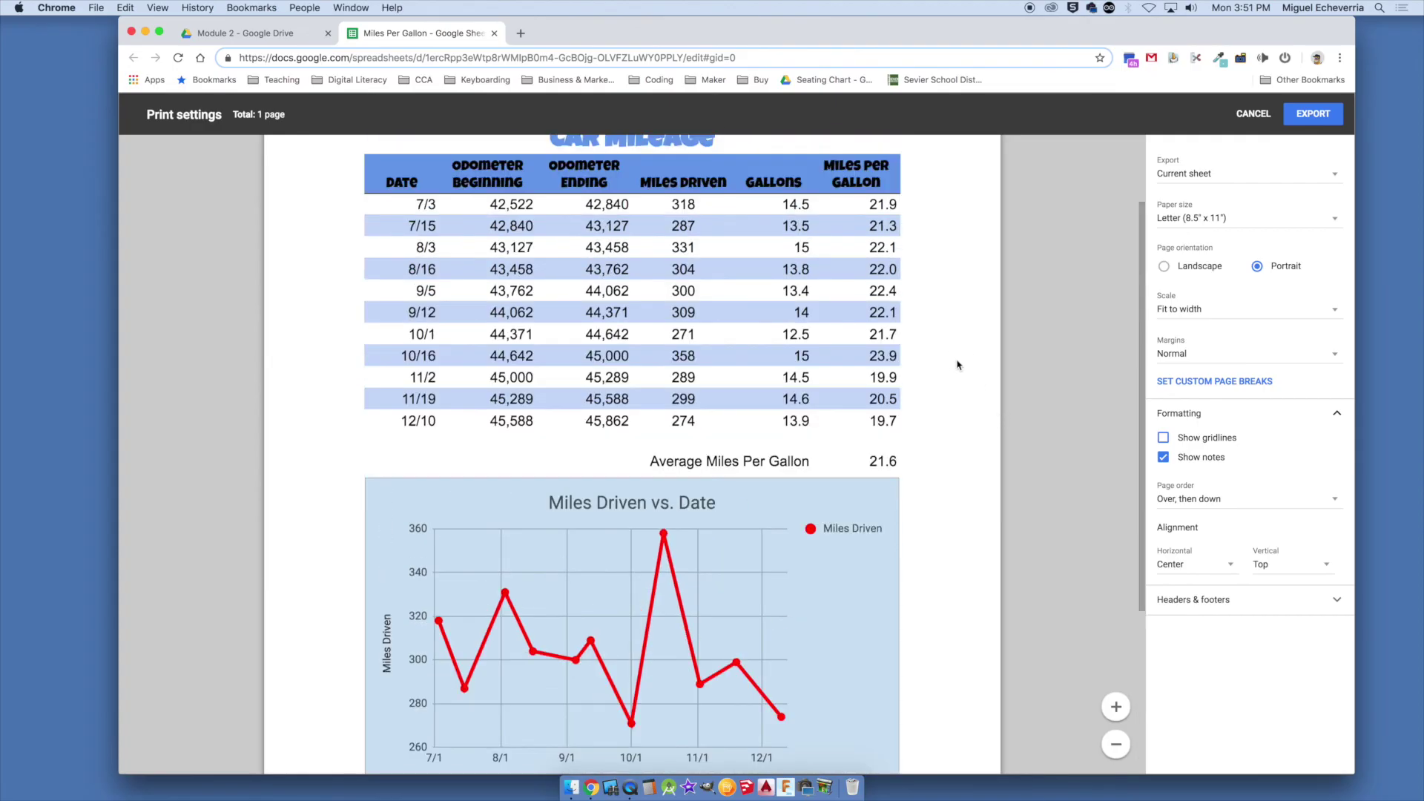
pyautogui.click(1311, 116)
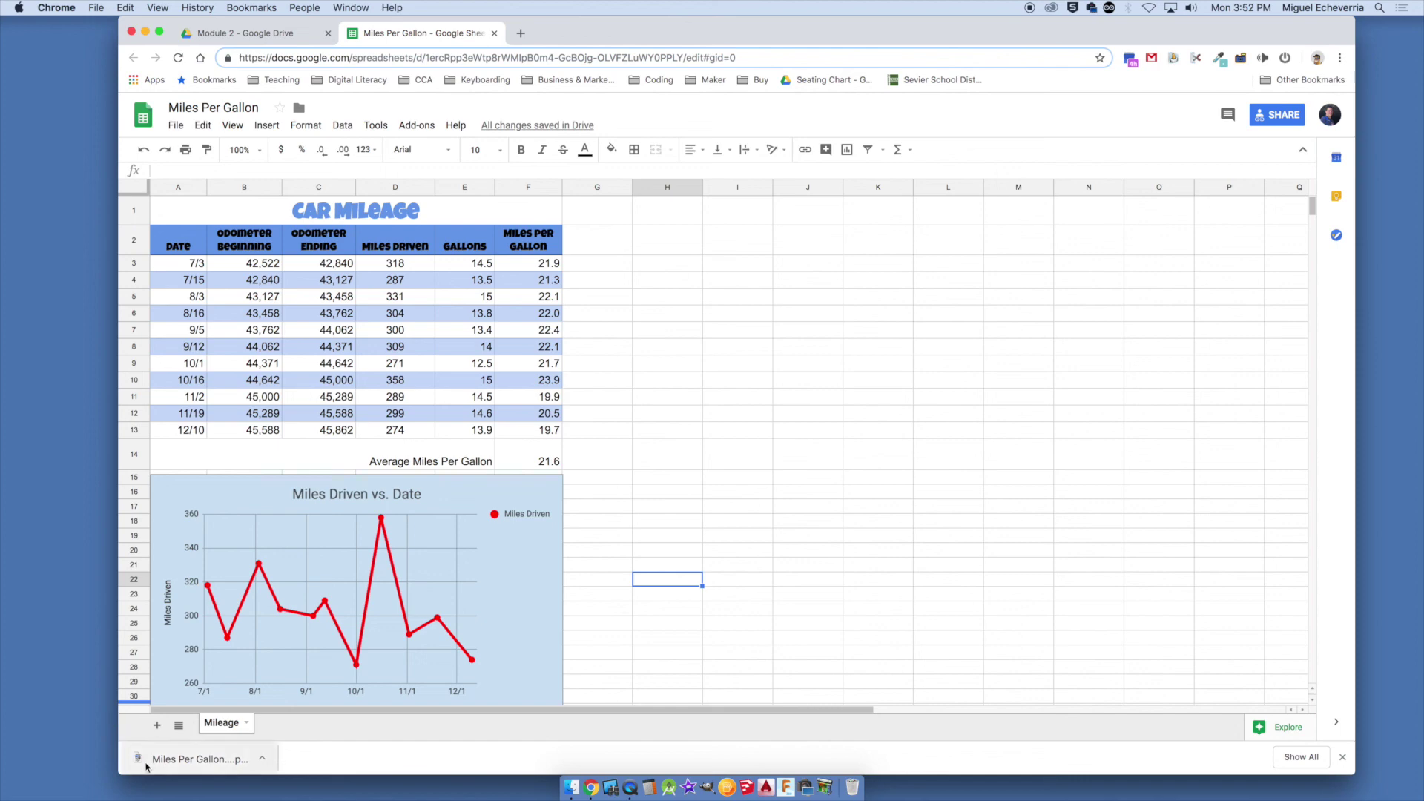
# Open the Mileage assignment in the Digital Literacy course on Canvas in a new browser tab and attach Miles Per Gallon - Mileage.pdf to a submission.
pyautogui.click(521, 35)
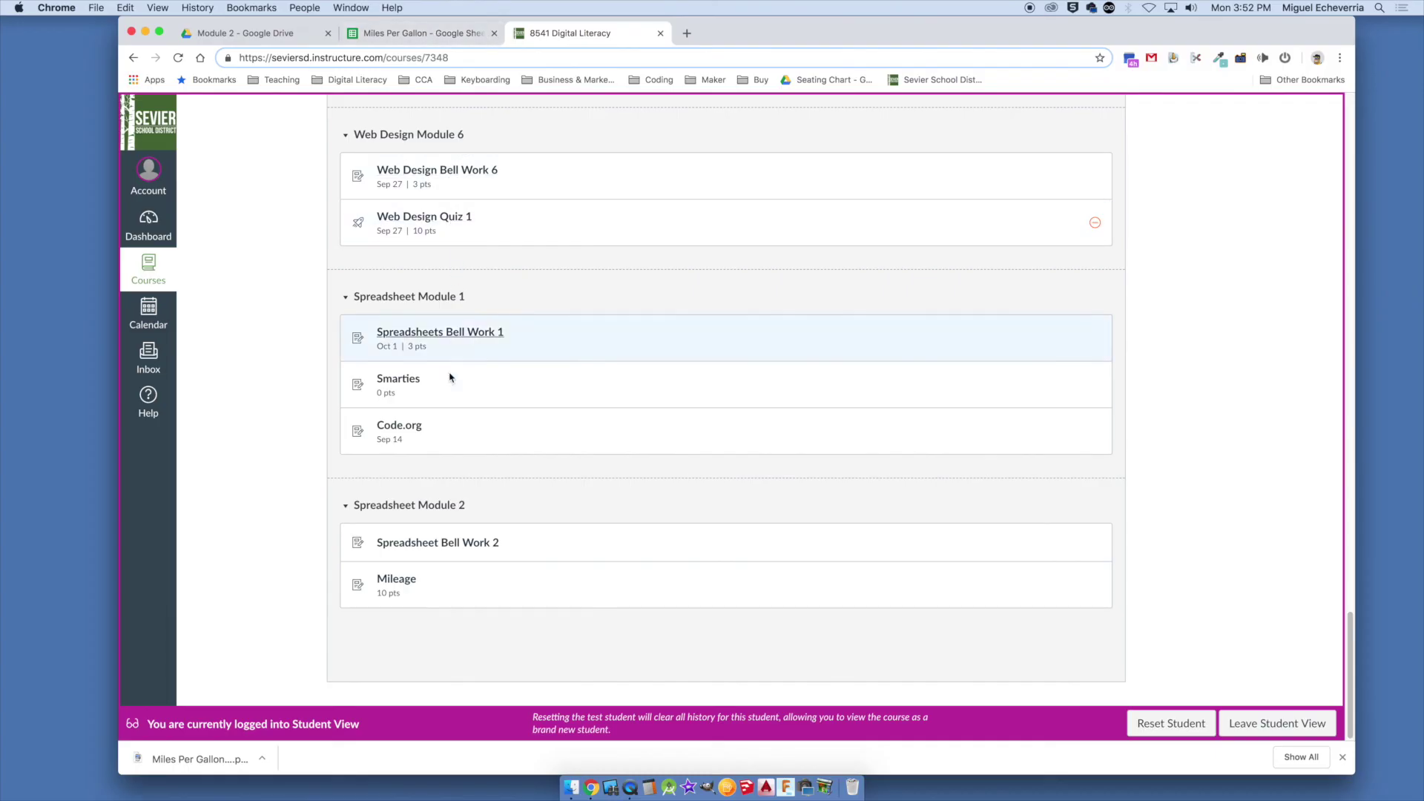
pyautogui.click(397, 580)
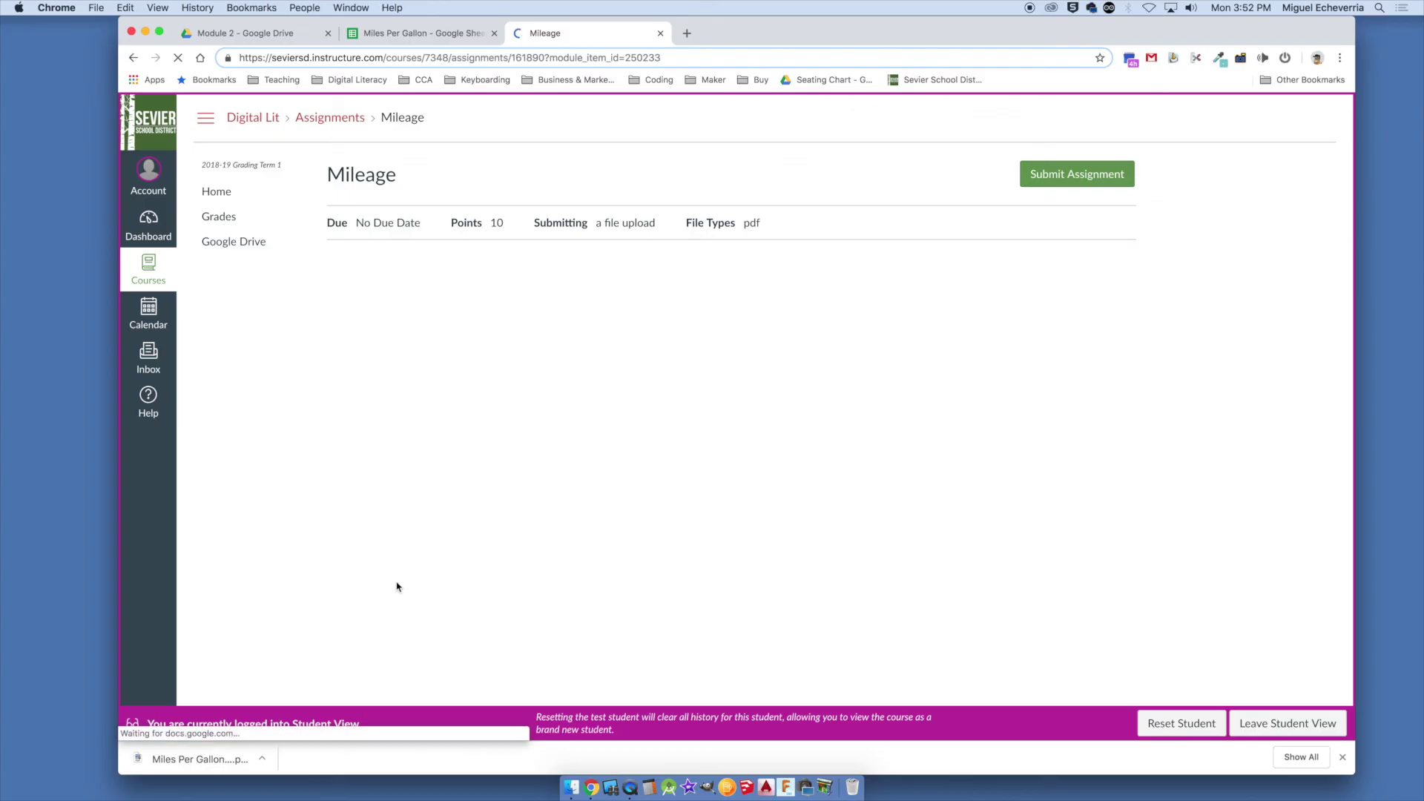
pyautogui.click(1049, 182)
pyautogui.scroll(-5, 509, 298)
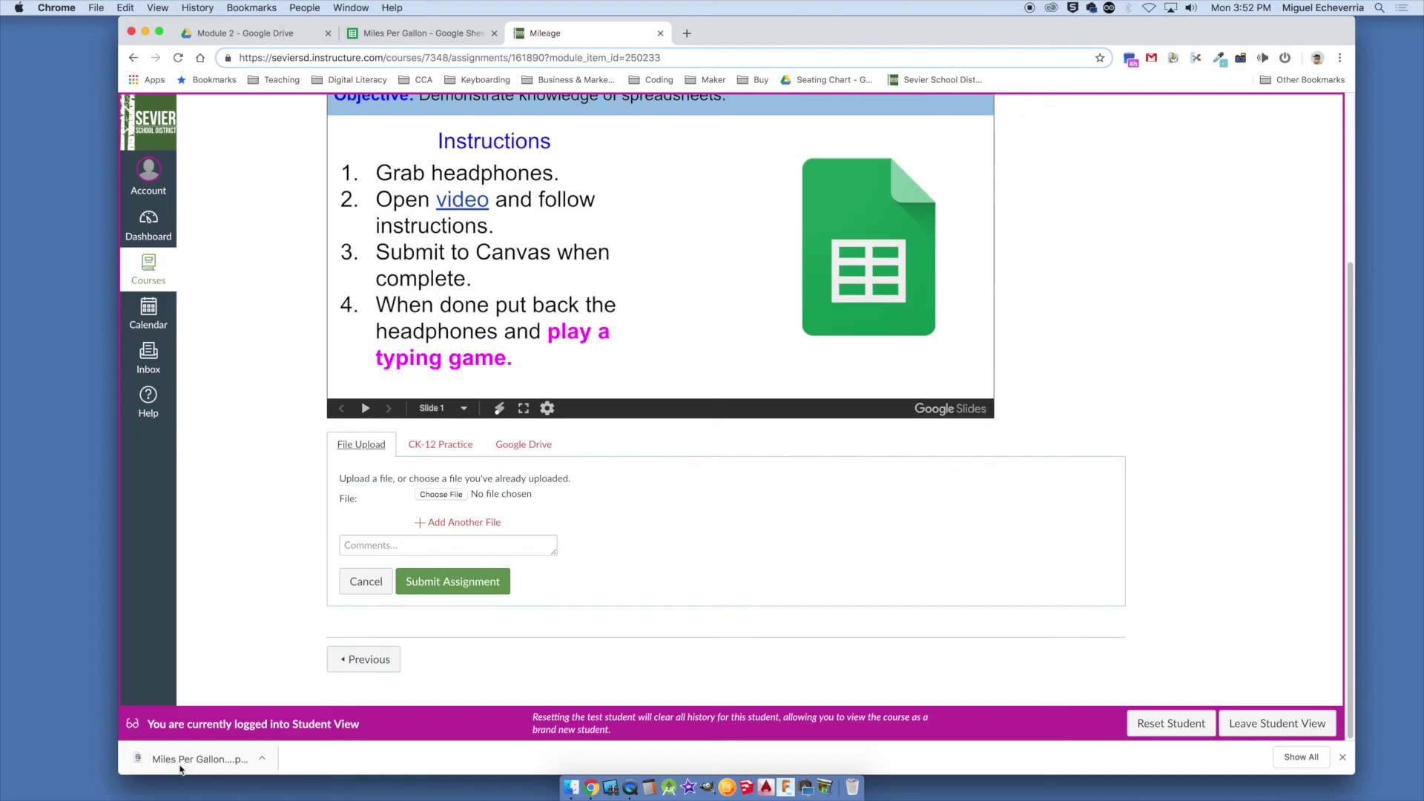
pyautogui.moveTo(173, 763); pyautogui.dragTo(450, 503)
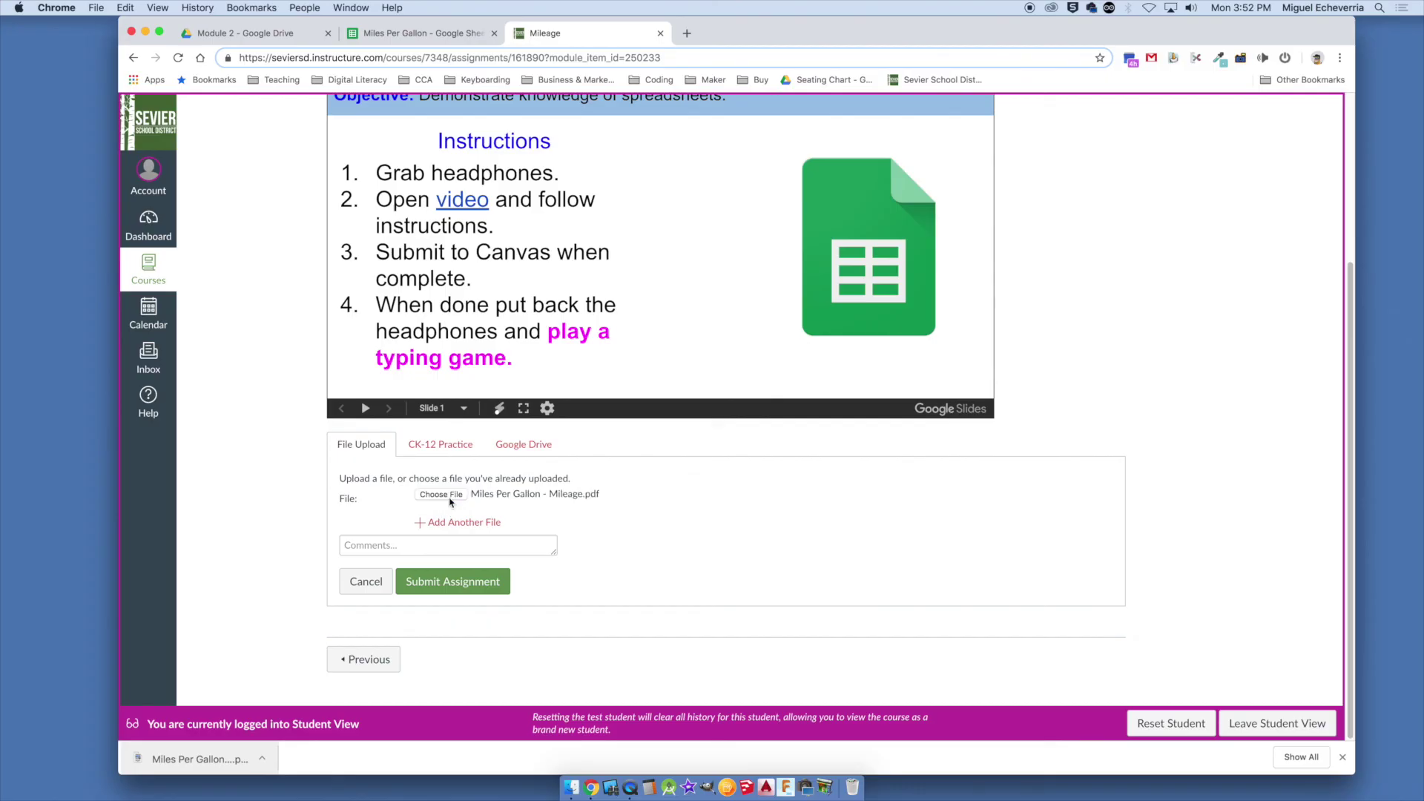